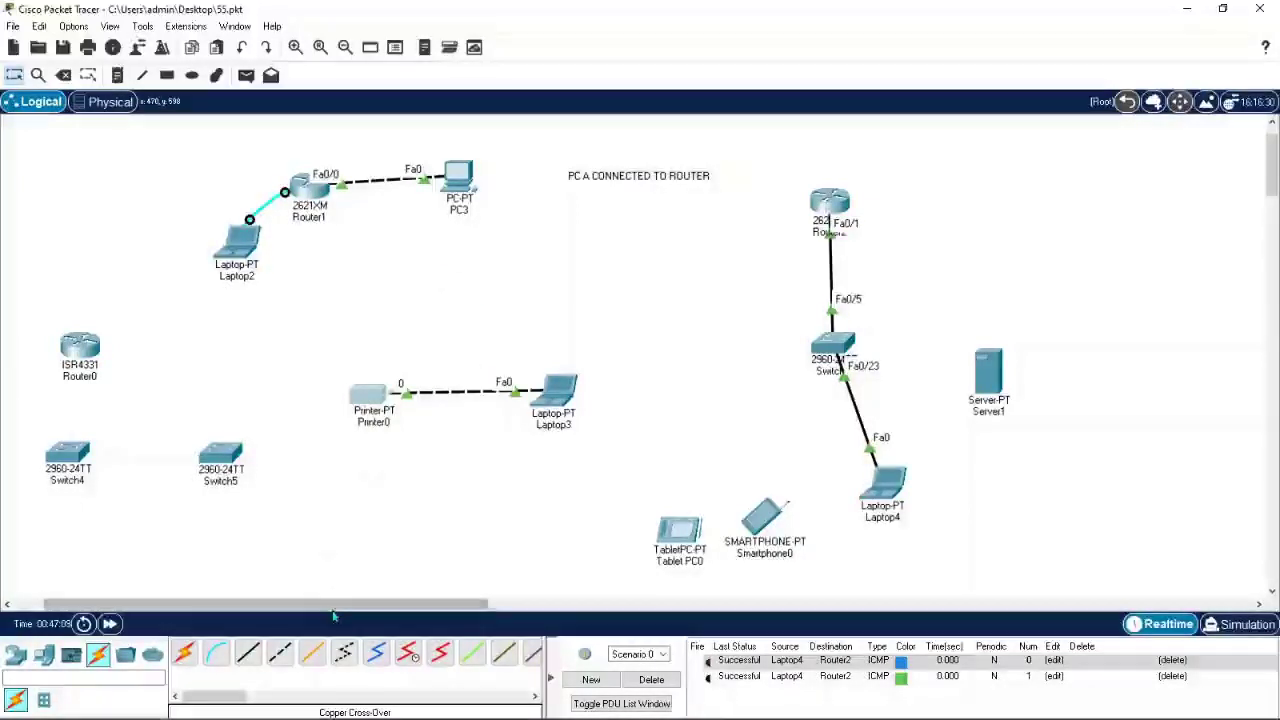
pyautogui.hscroll(-3, 334, 603)
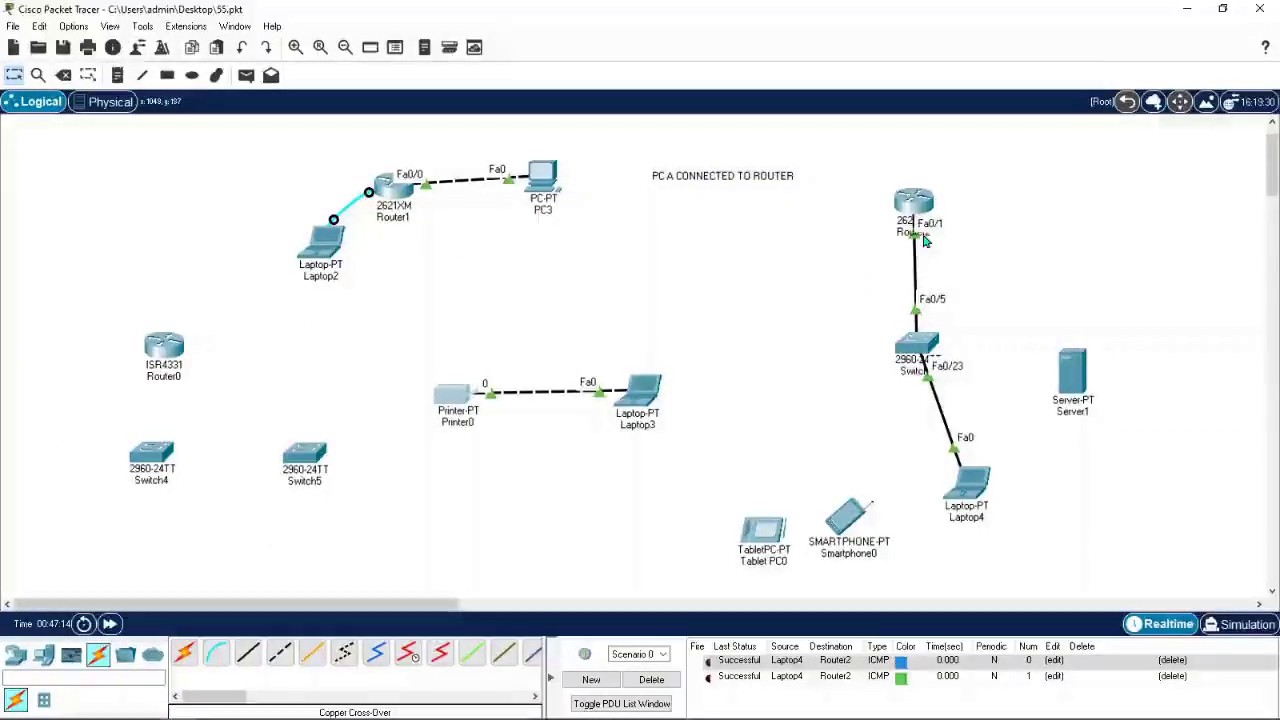
pyautogui.moveTo(895, 248)
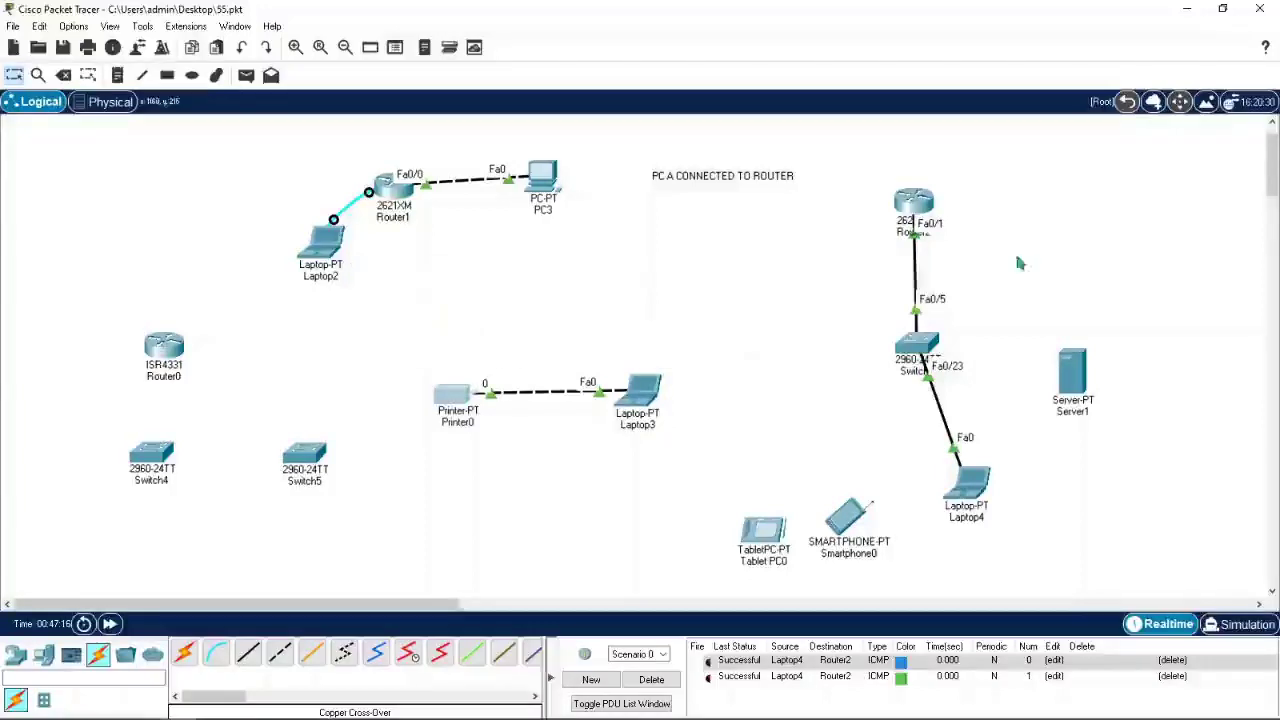
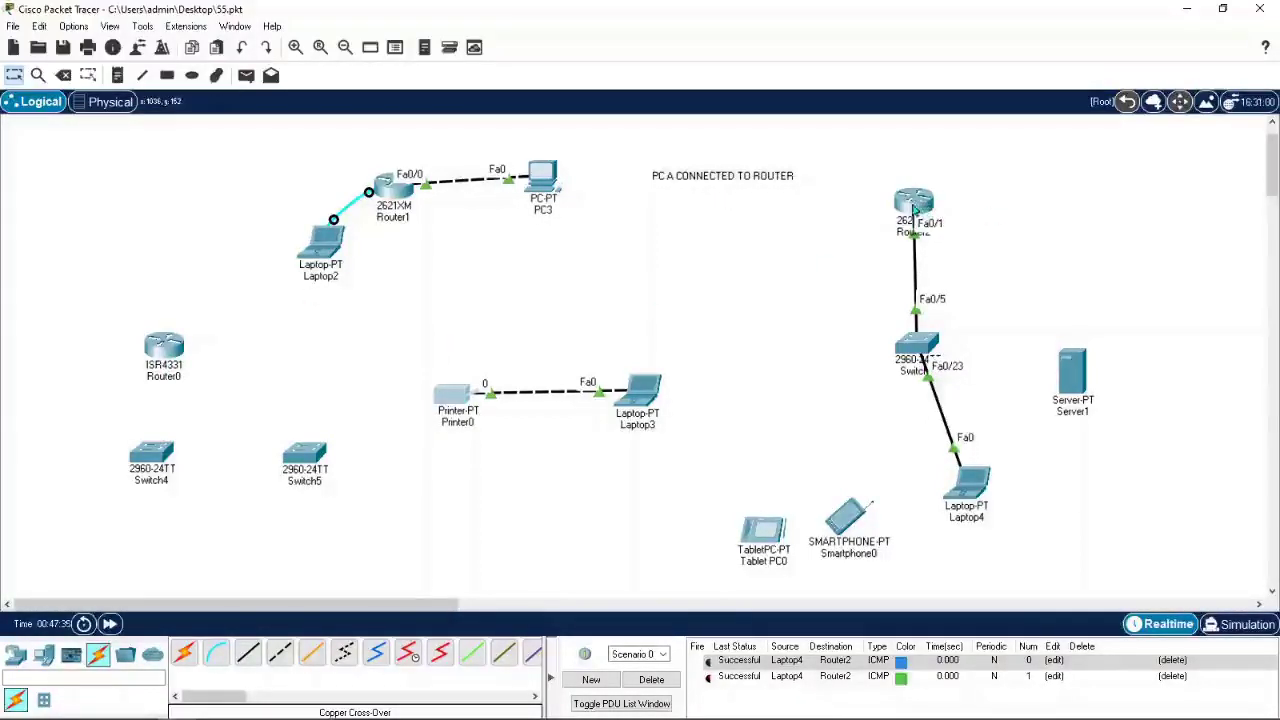
# Step: Open Router2's command line interface and bring its console to a Router> prompt
pyautogui.click(928, 207)
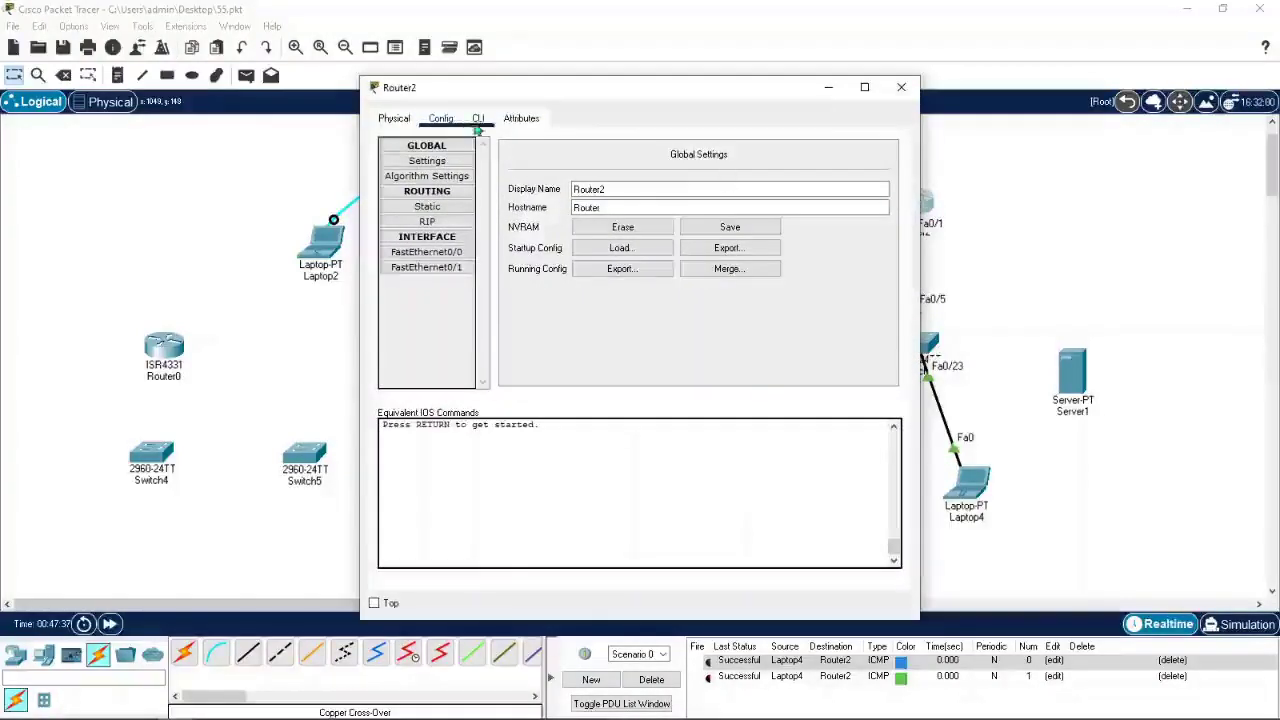
pyautogui.moveTo(689, 94); pyautogui.dragTo(514, 80)
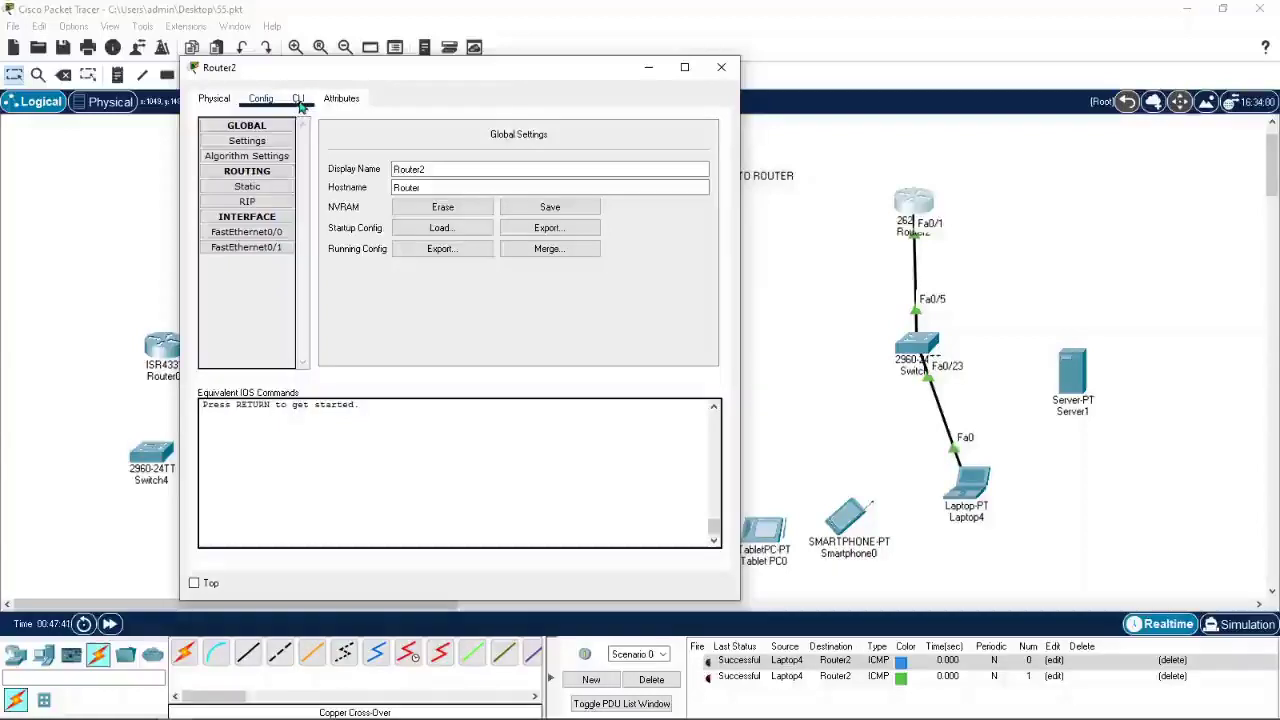
pyautogui.click(298, 101)
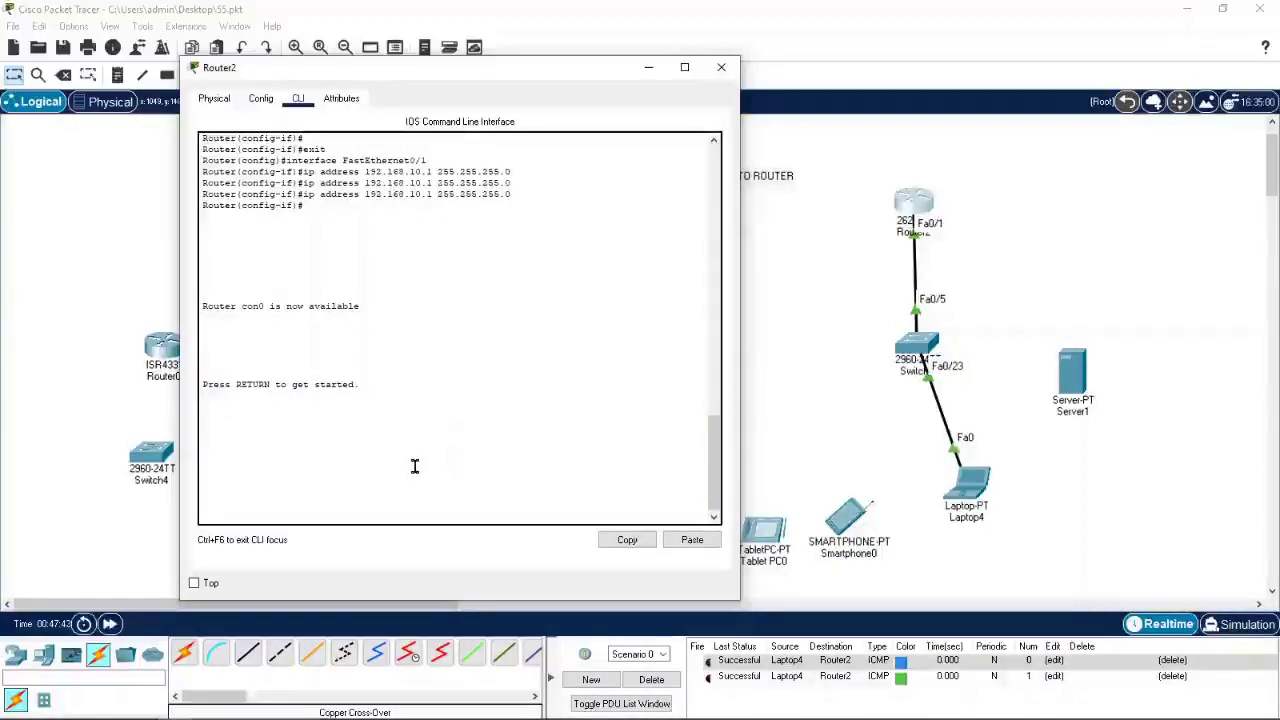
pyautogui.press('Return')
pyautogui.press('Return')
pyautogui.press('Return')
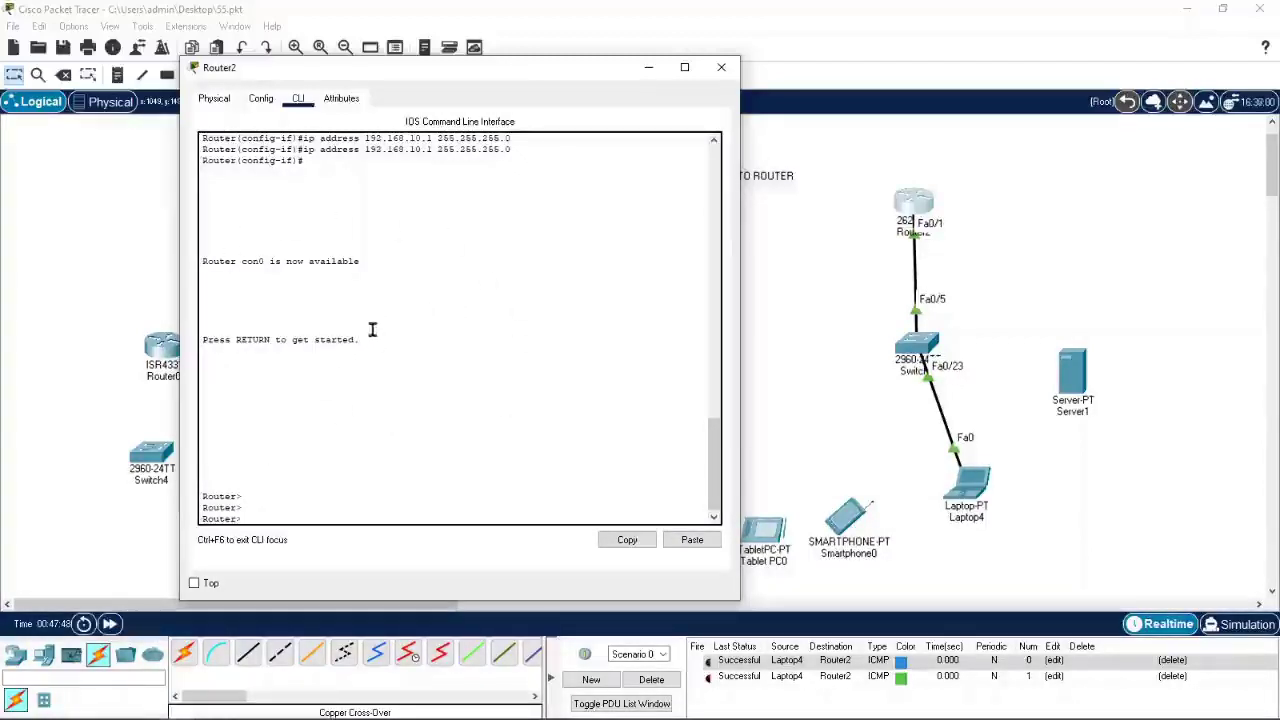
pyautogui.doubleClick(238, 496)
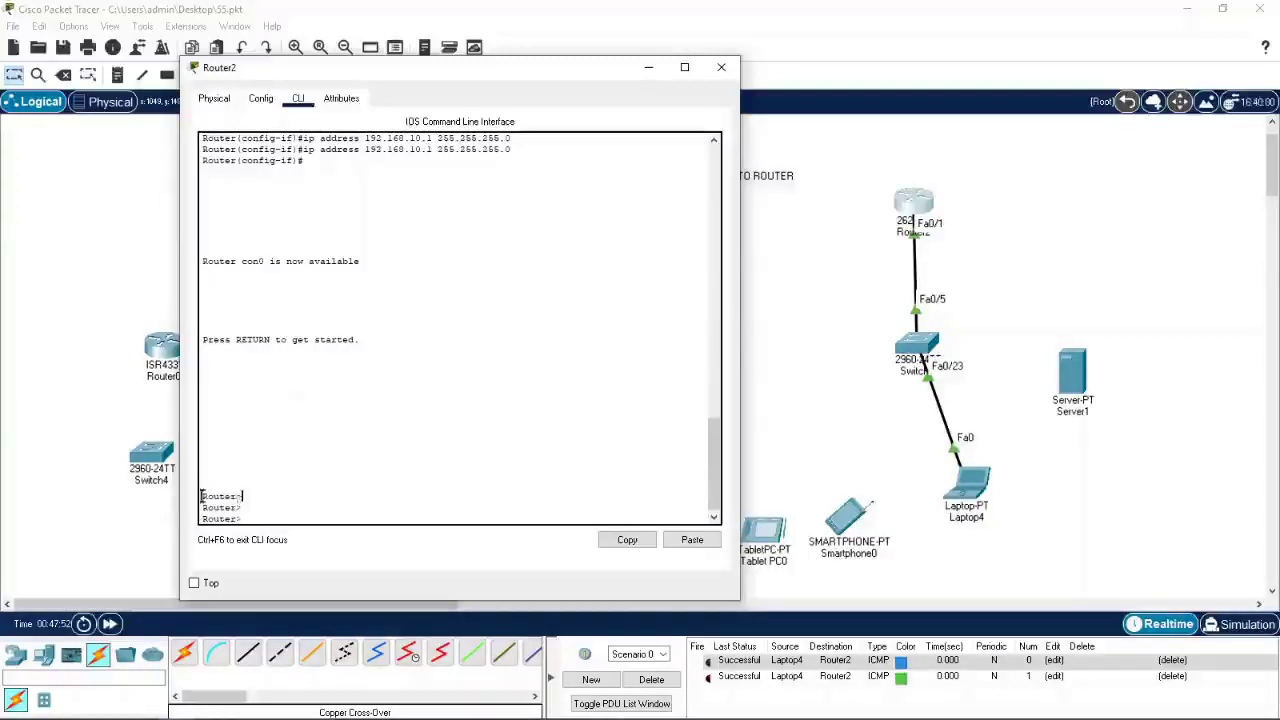
pyautogui.click(253, 515)
pyautogui.doubleClick(236, 496)
pyautogui.click(254, 509)
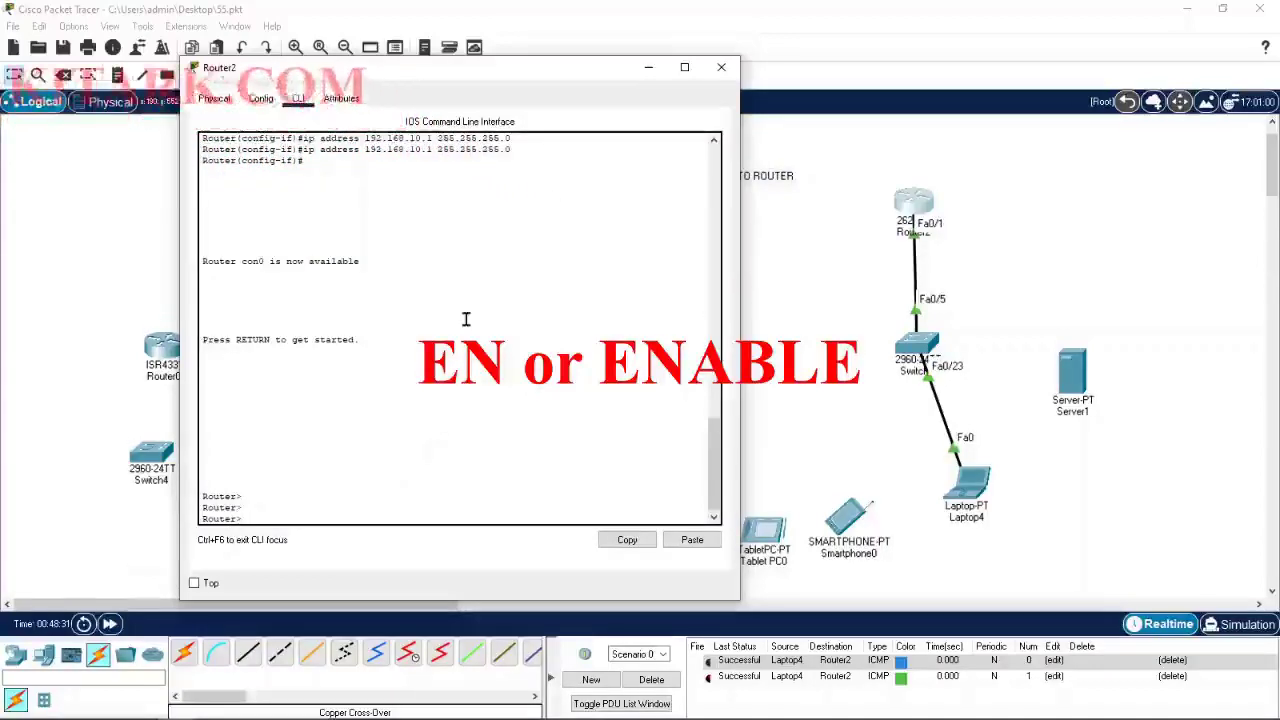
# Step: Enter privileged EXEC mode with ENABLE, noting the > to # prompt change, and add Router# lines
pyautogui.write('EN')
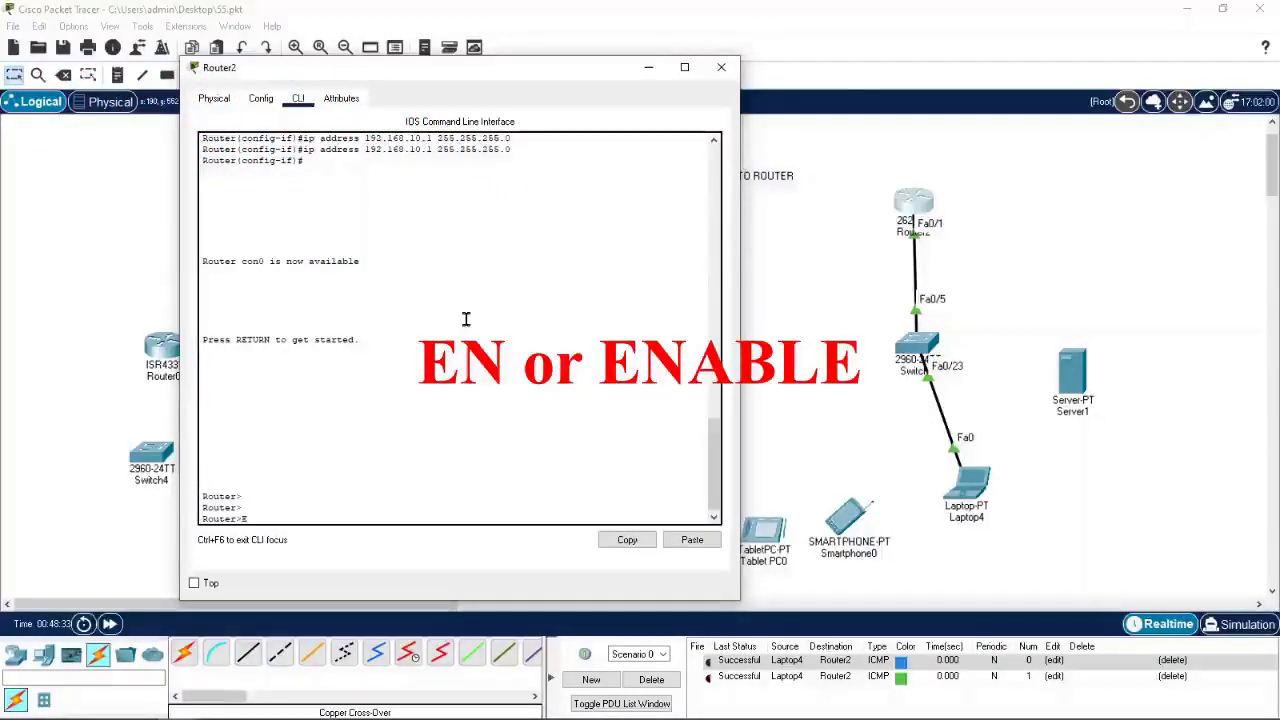
pyautogui.write('ABLE')
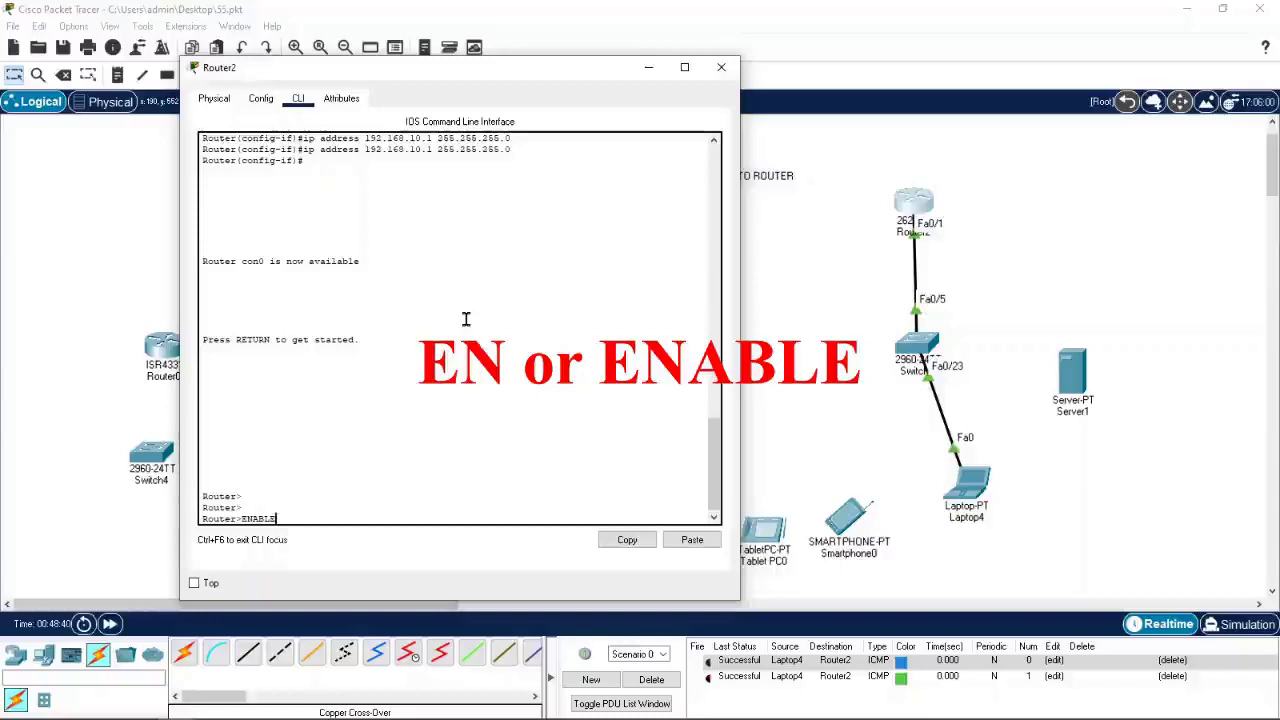
pyautogui.press('Return')
pyautogui.press('Return')
pyautogui.press('Return')
pyautogui.press('Return')
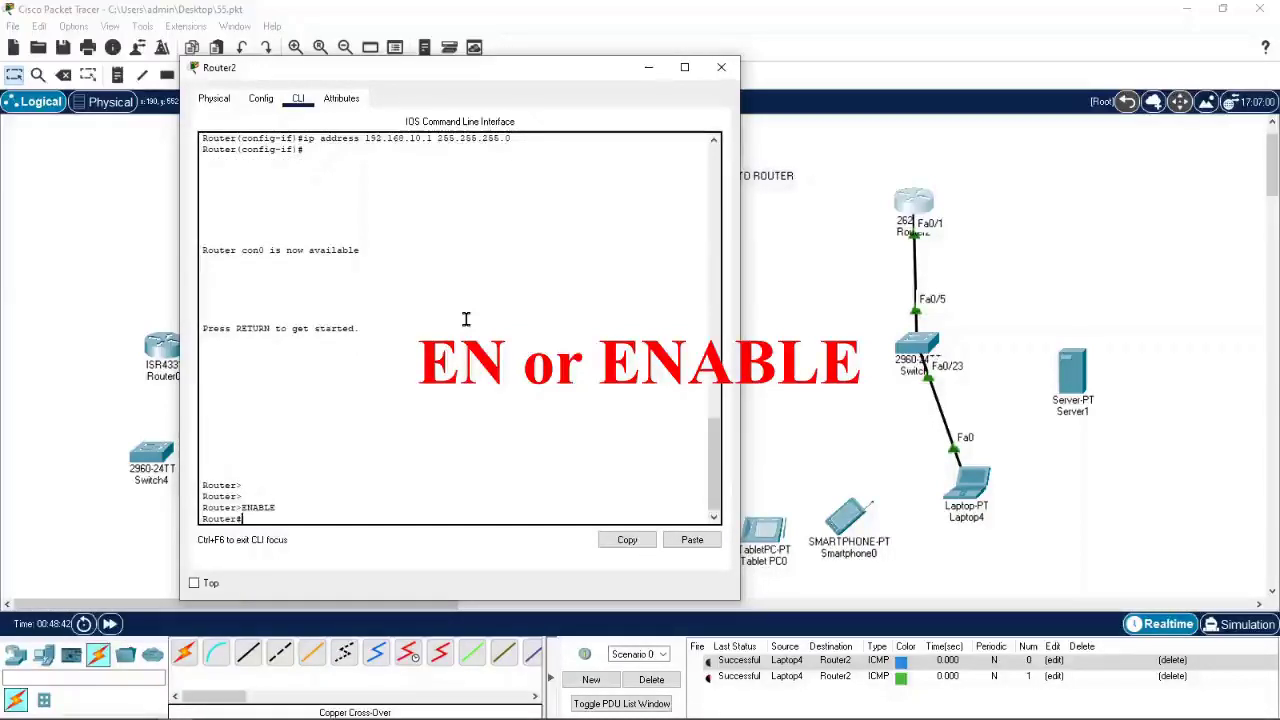
pyautogui.moveTo(251, 518); pyautogui.dragTo(203, 494)
pyautogui.click(266, 512)
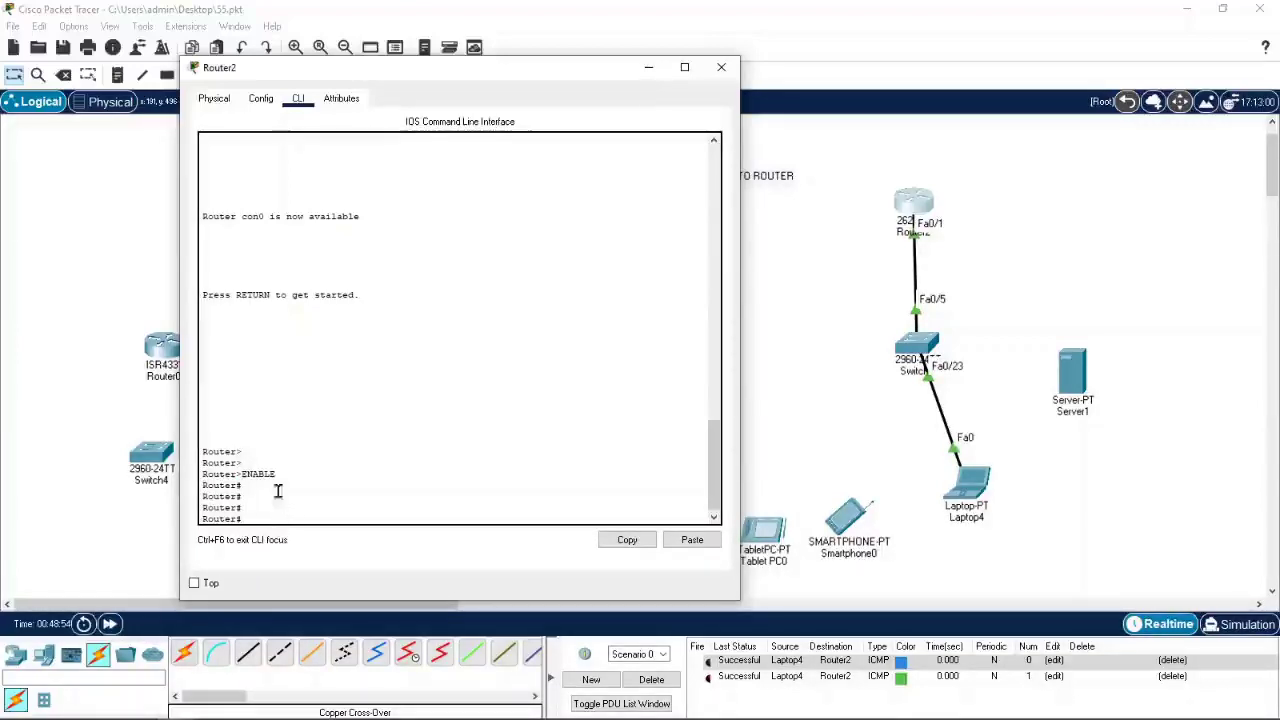
pyautogui.moveTo(251, 451); pyautogui.dragTo(230, 451)
pyautogui.click(237, 495)
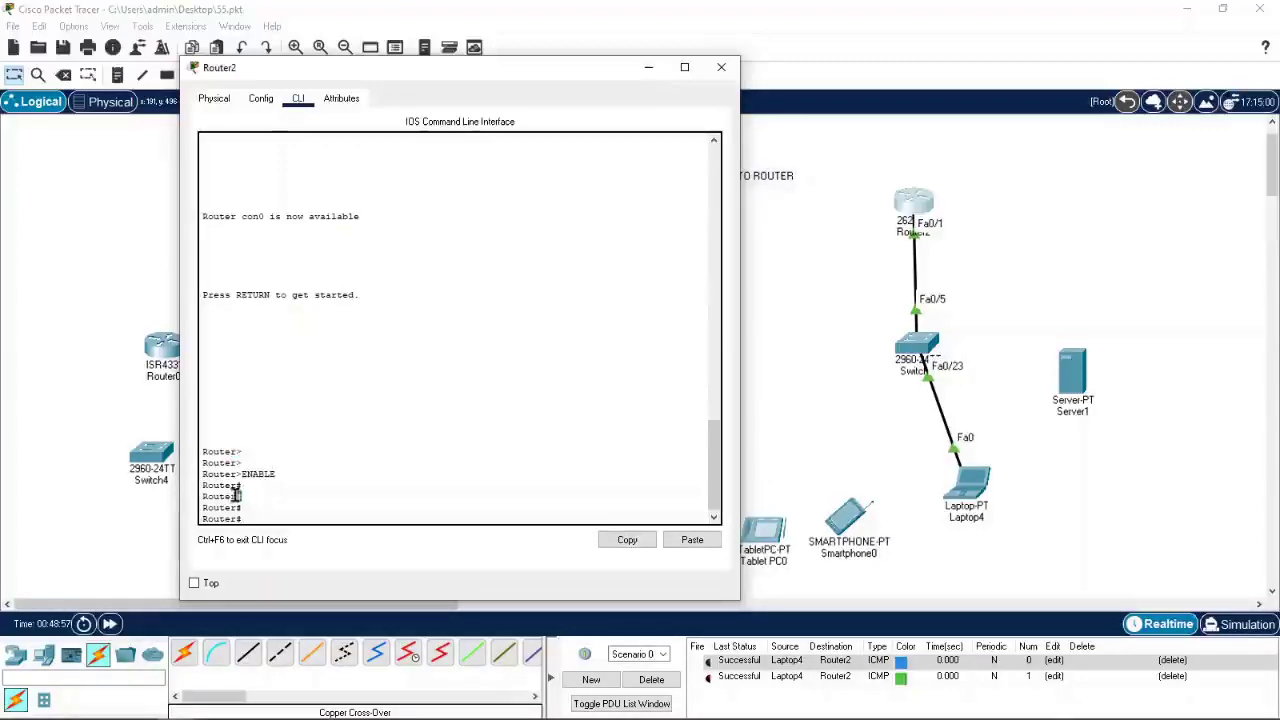
pyautogui.moveTo(230, 495); pyautogui.dragTo(274, 503)
pyautogui.press('Return')
pyautogui.press('Return')
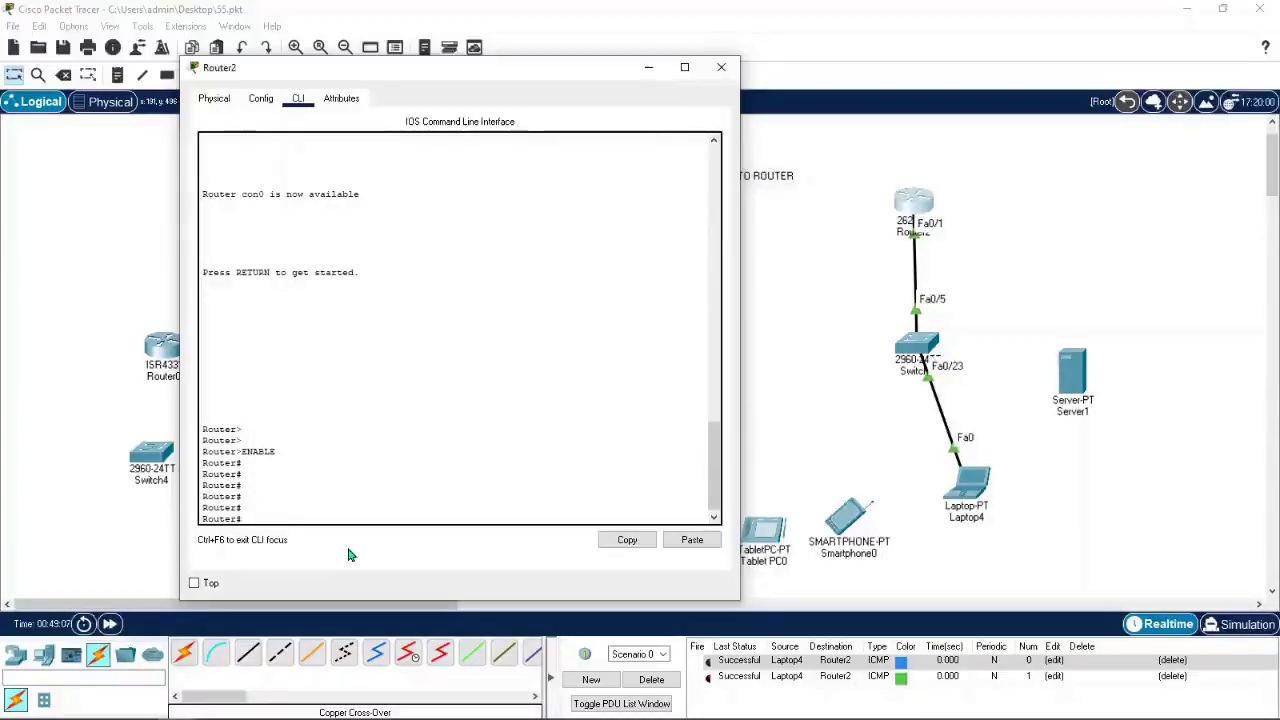
# Step: Run SHOW IP INTERFACE BRIEF and check that FastEthernet0/1 is up at 192.168.10.1
pyautogui.write('SHOW IP')
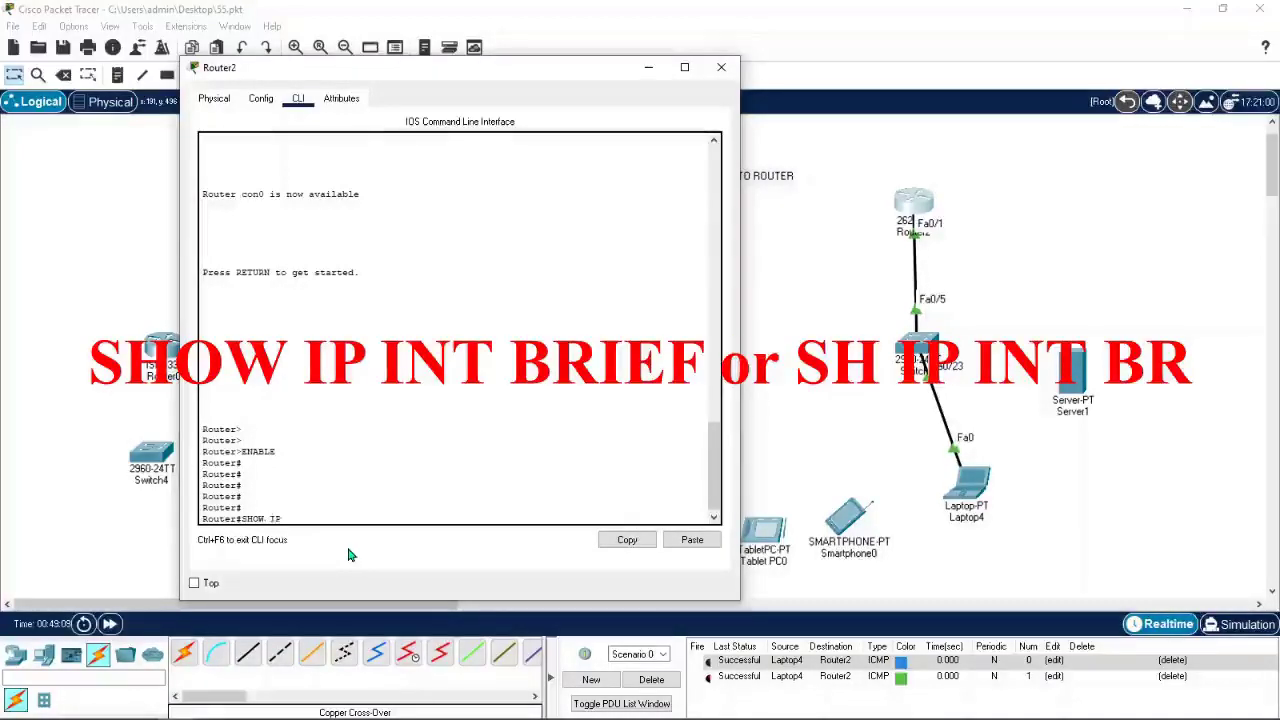
pyautogui.write(' INTER')
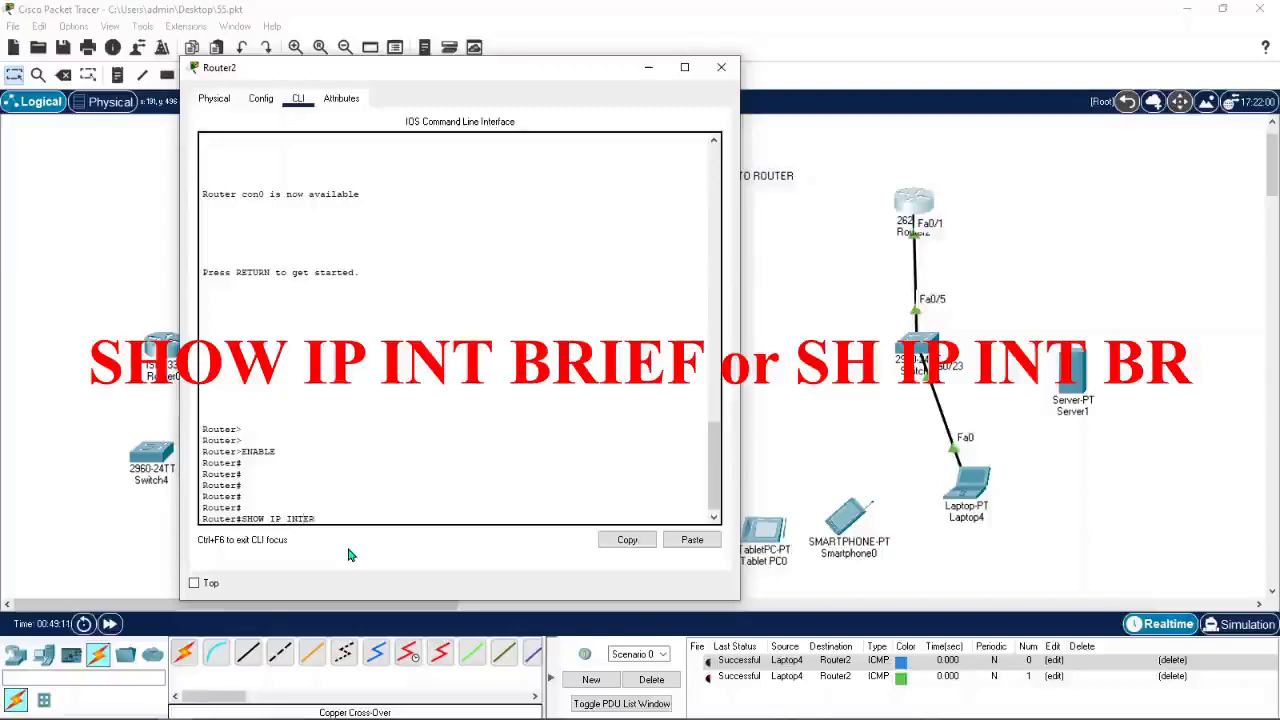
pyautogui.write('FACE BRIEF')
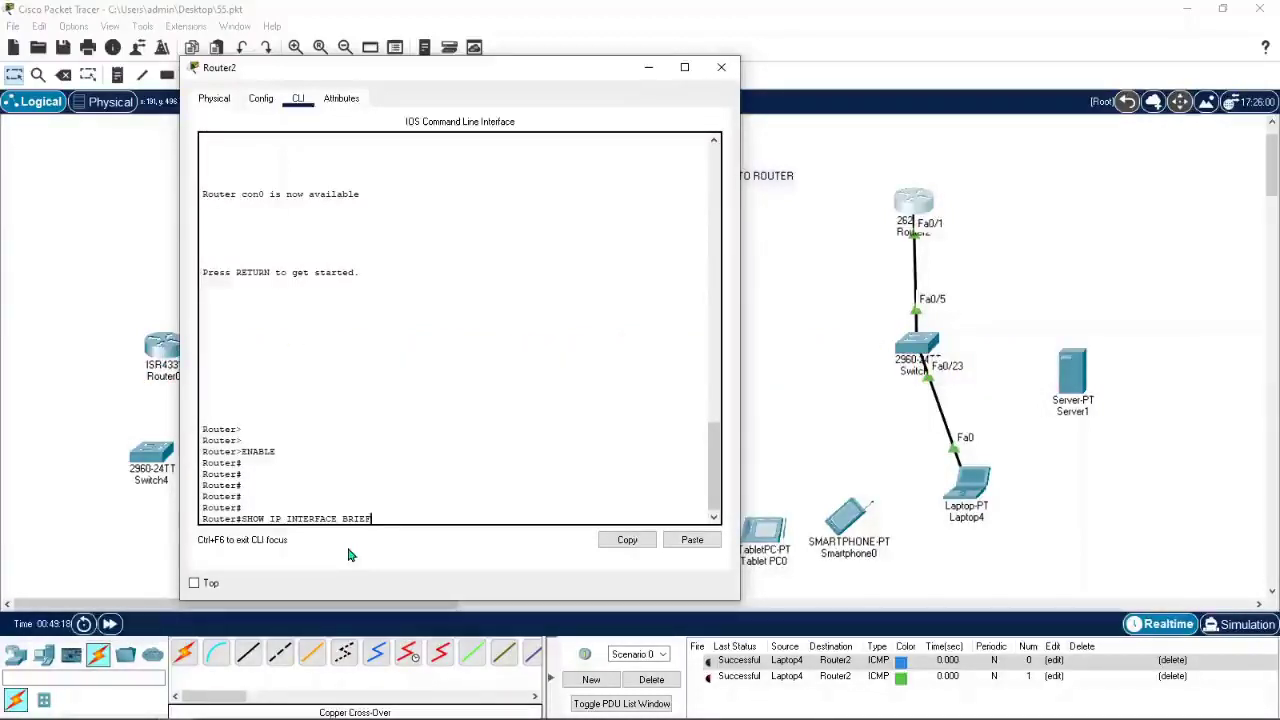
pyautogui.press('Return')
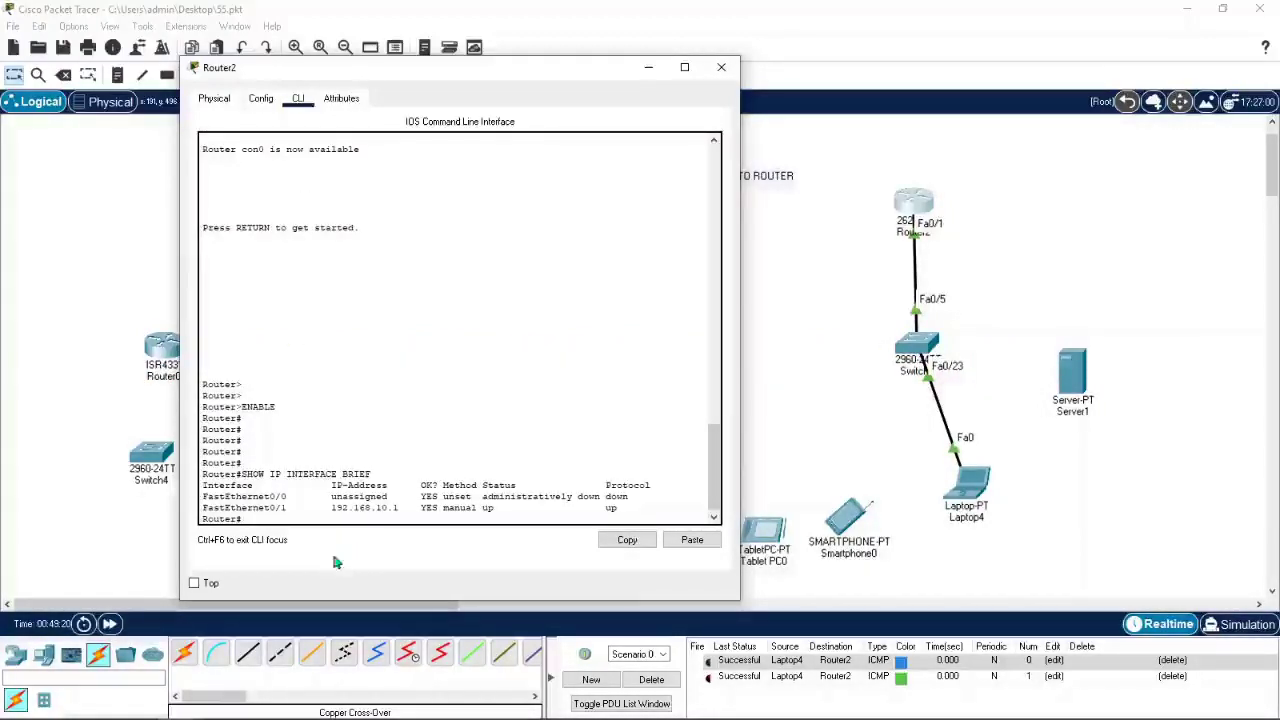
pyautogui.moveTo(215, 511); pyautogui.dragTo(400, 509)
pyautogui.click(487, 509)
pyautogui.moveTo(487, 509); pyautogui.dragTo(636, 512)
pyautogui.click(335, 519)
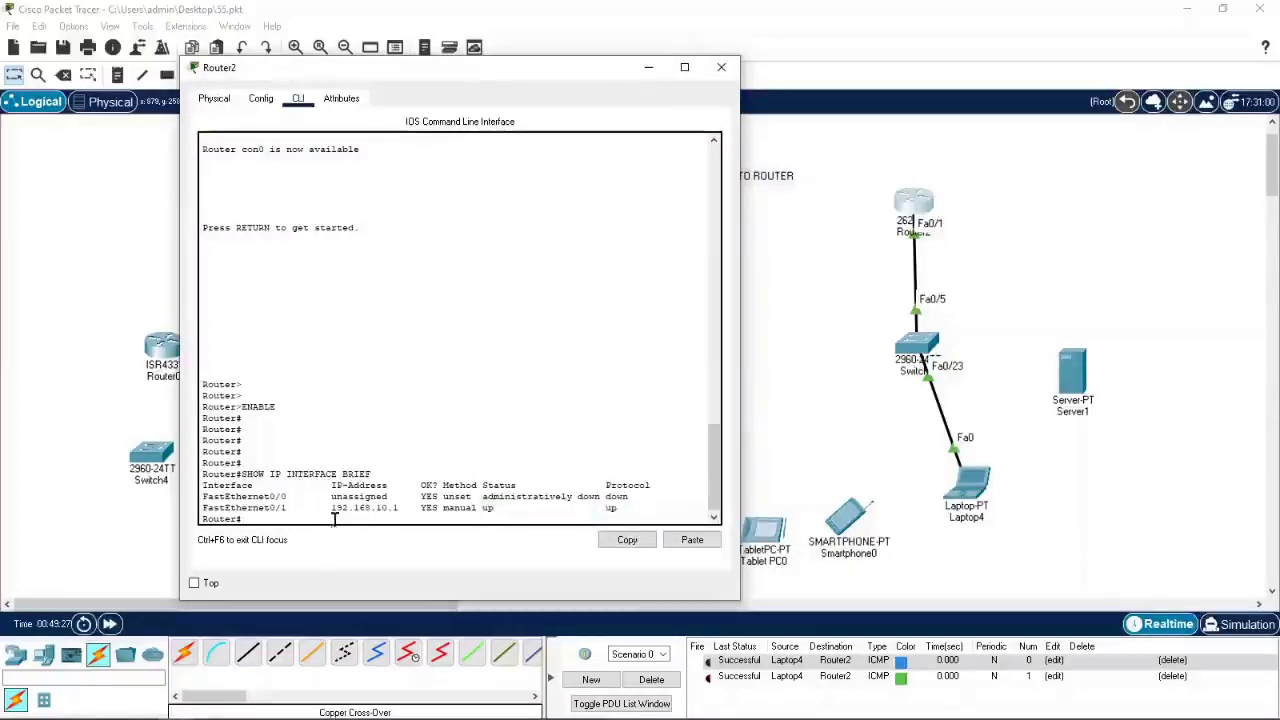
pyautogui.press('Return')
pyautogui.press('Return')
pyautogui.press('Return')
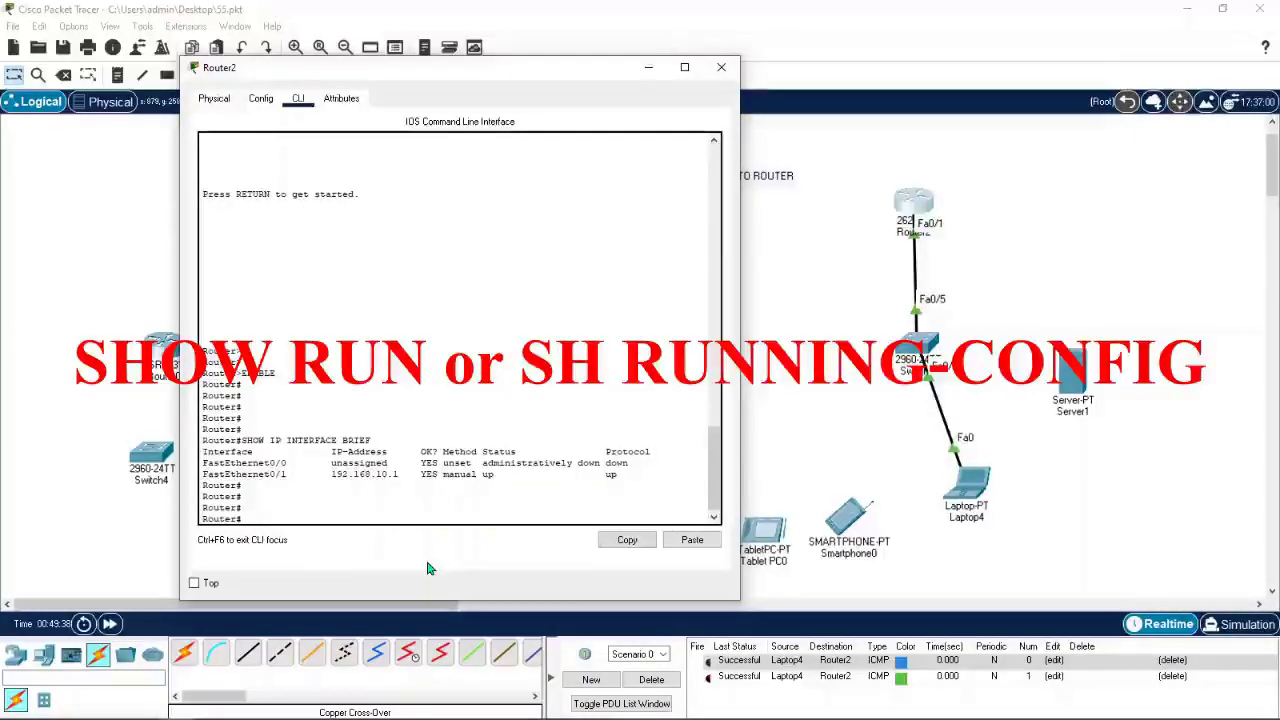
# Step: Run SH RUN and page through the running configuration to its end
pyautogui.write('SH')
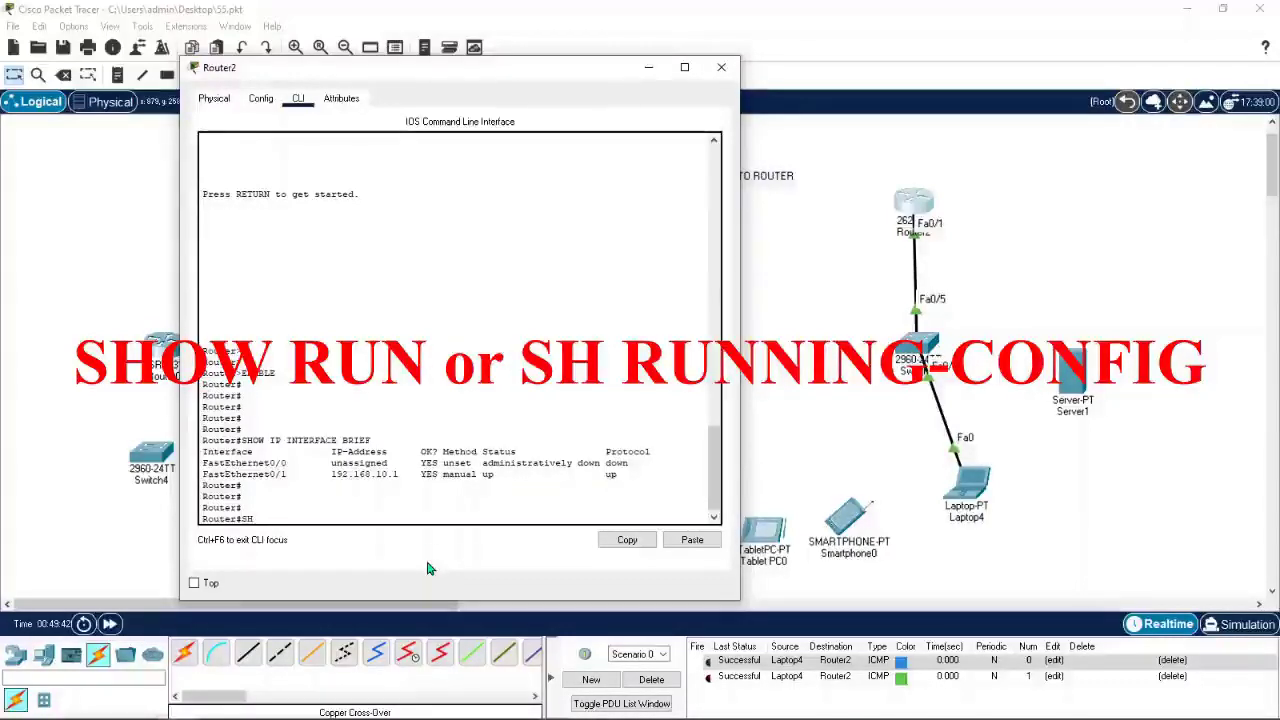
pyautogui.write(' RUN')
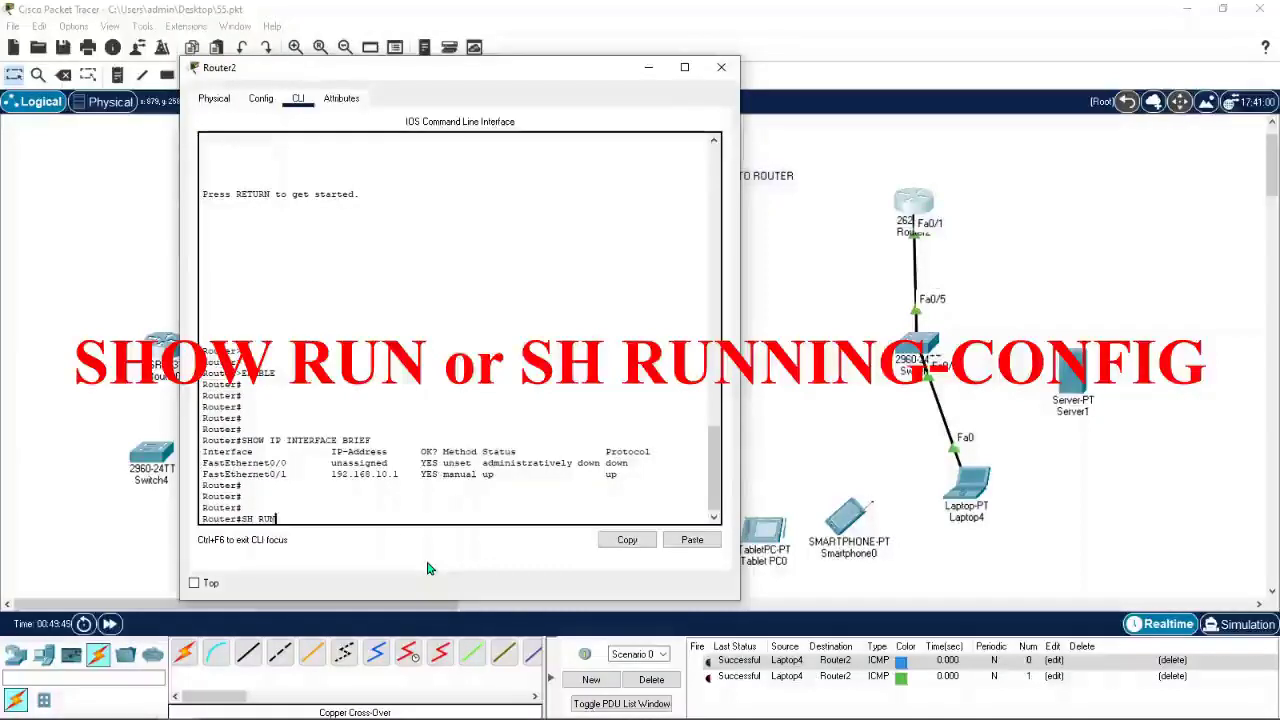
pyautogui.press('Return')
pyautogui.press('space')
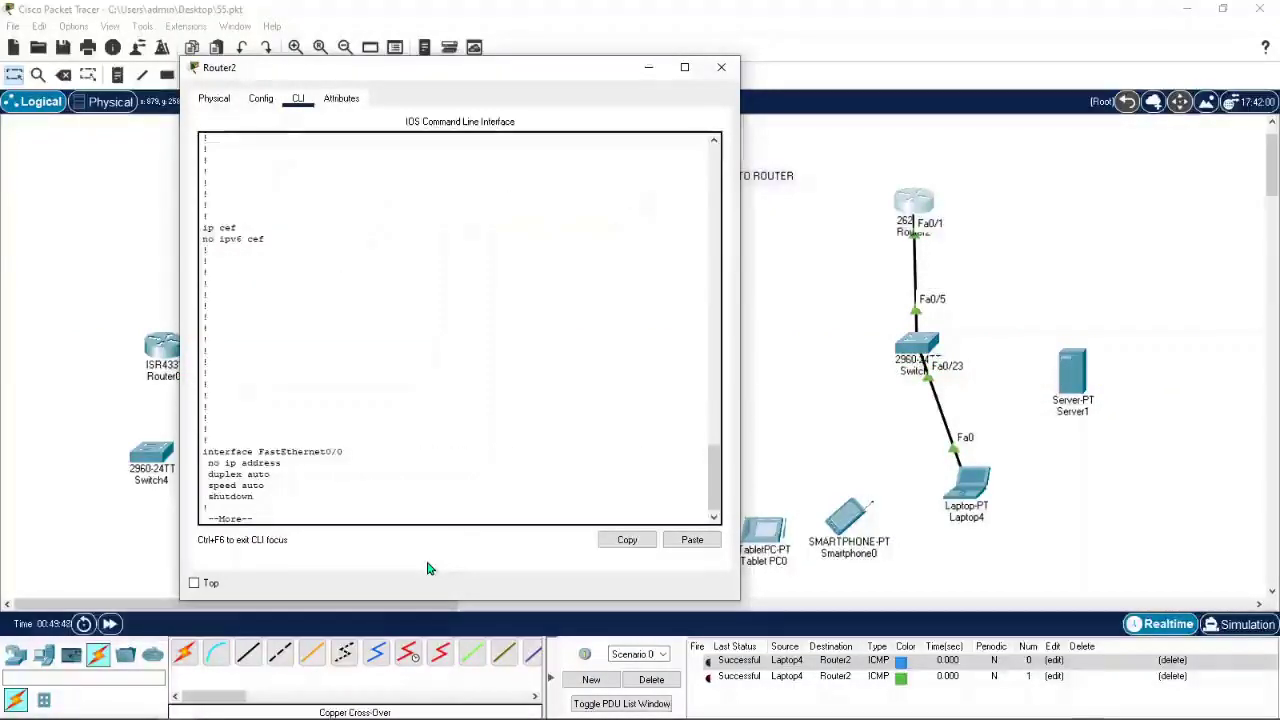
pyautogui.press('space')
pyautogui.press('space')
pyautogui.scroll(4, 378, 381)
pyautogui.scroll(10, 378, 375)
pyautogui.scroll(-5, 345, 317)
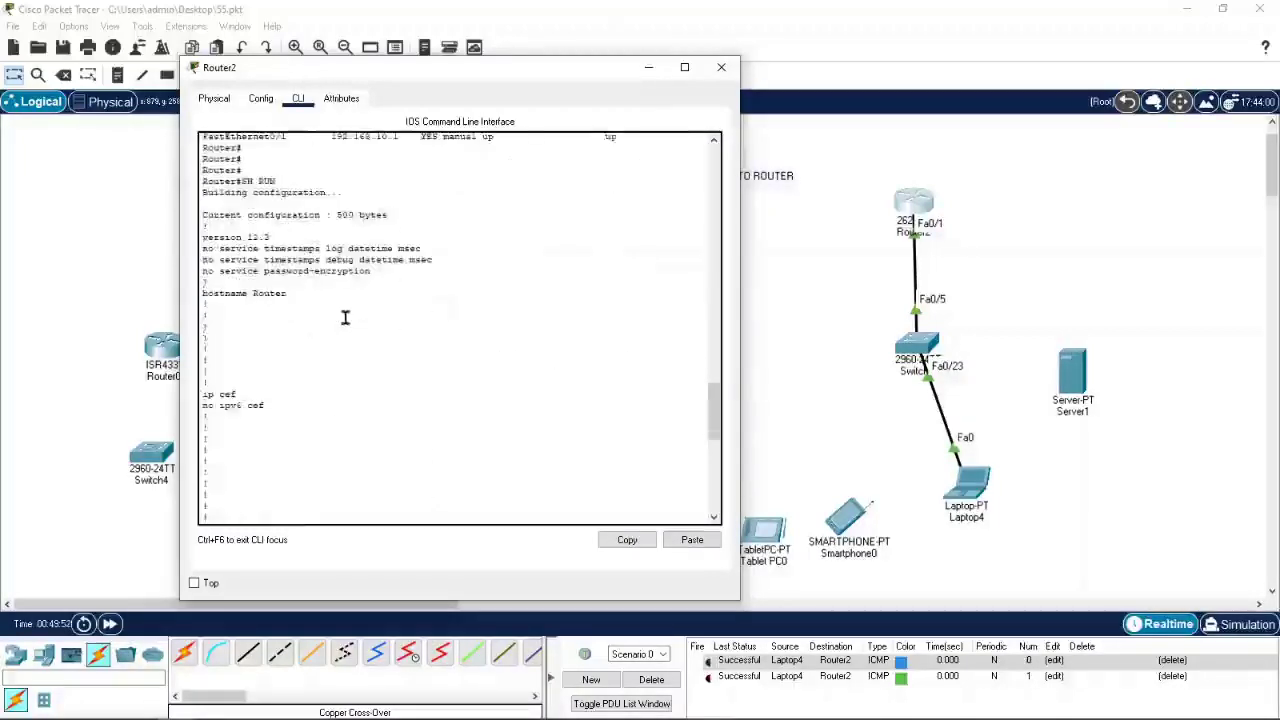
# Step: Highlight the hostname Router line in the configuration output
pyautogui.moveTo(207, 291); pyautogui.dragTo(288, 294)
pyautogui.click(252, 305)
pyautogui.doubleClick(285, 293)
pyautogui.click(280, 380)
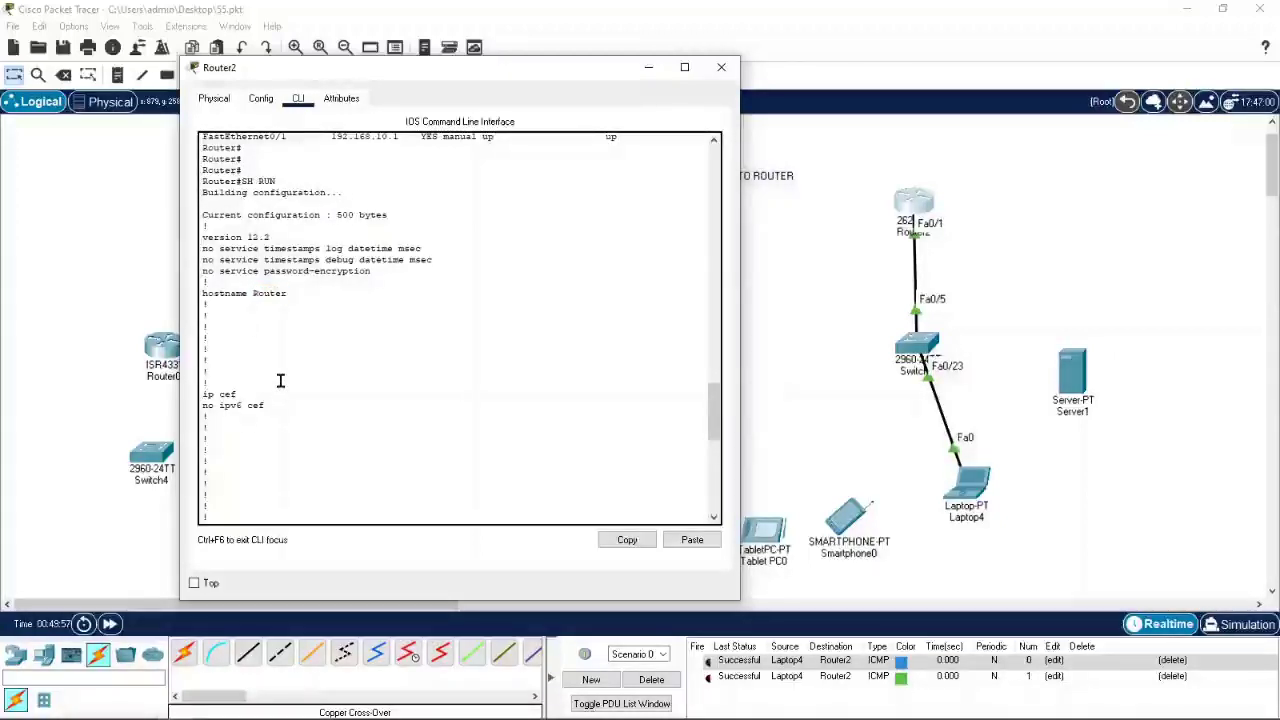
# Step: Highlight the FastEthernet0/0 and FastEthernet0/1 lines and the 192.168.10.1 address, ending at Router#
pyautogui.scroll(-10, 280, 380)
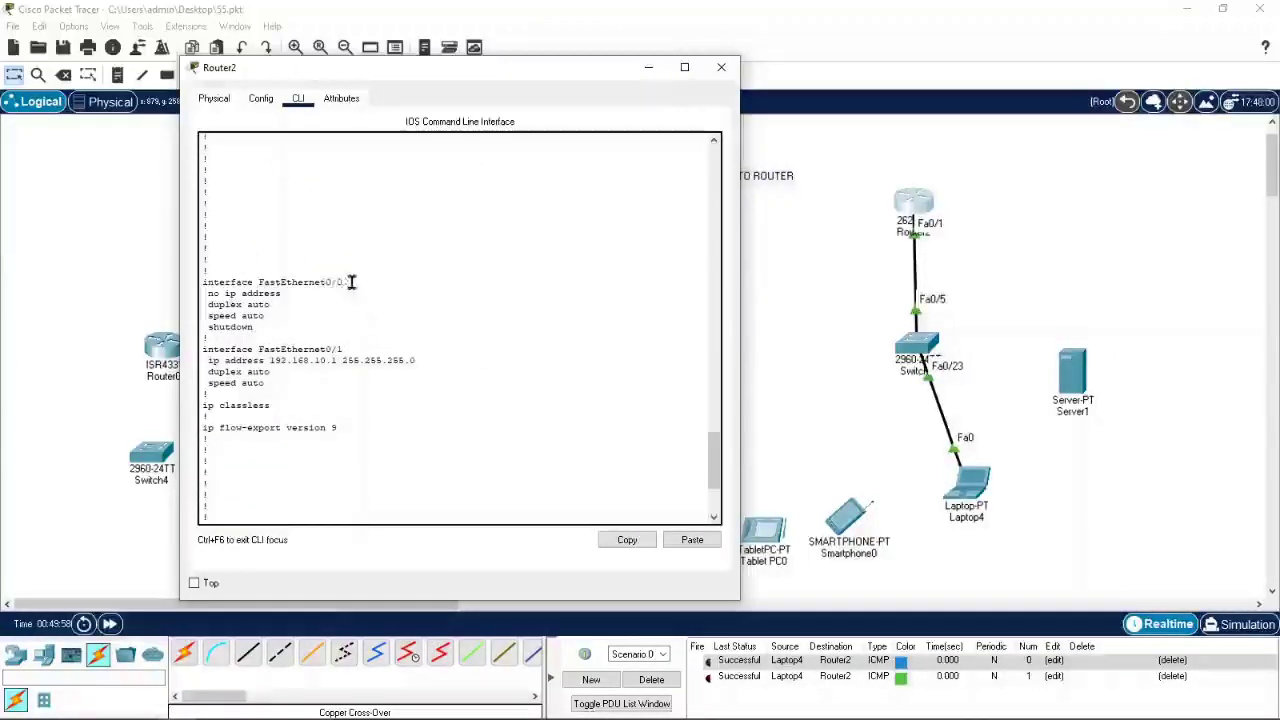
pyautogui.moveTo(351, 282); pyautogui.dragTo(196, 280)
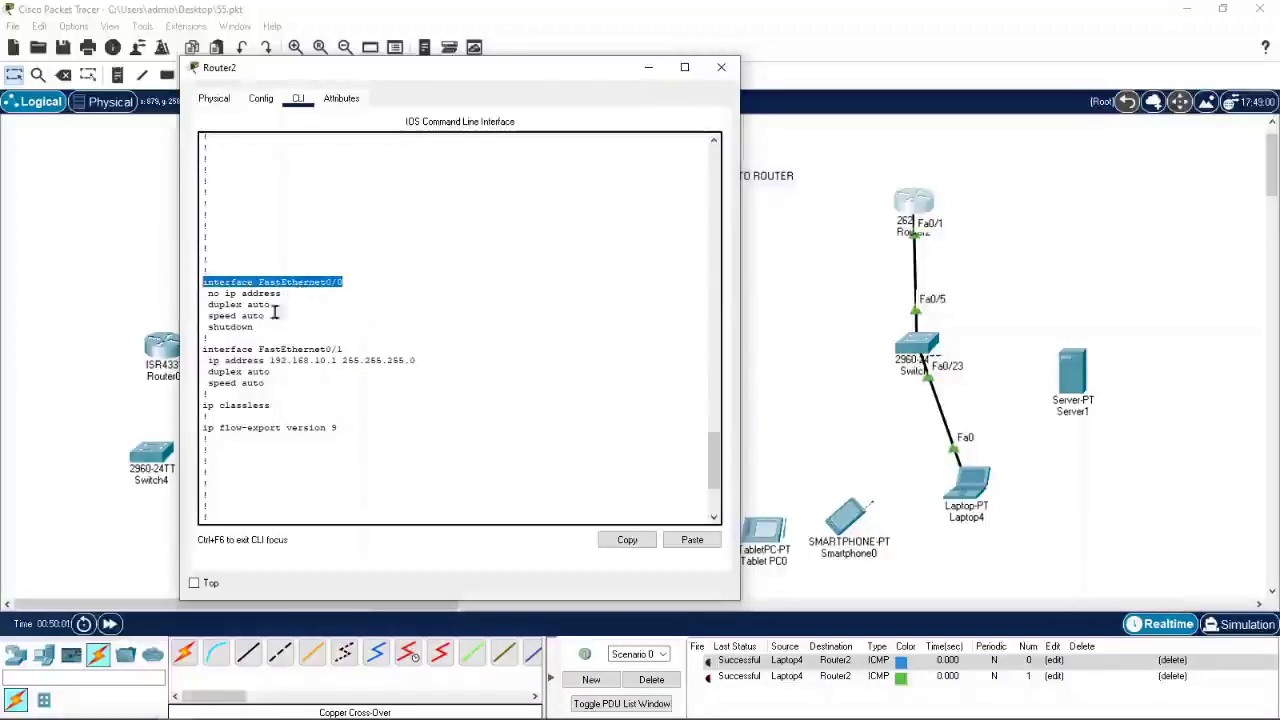
pyautogui.moveTo(262, 327); pyautogui.dragTo(209, 288)
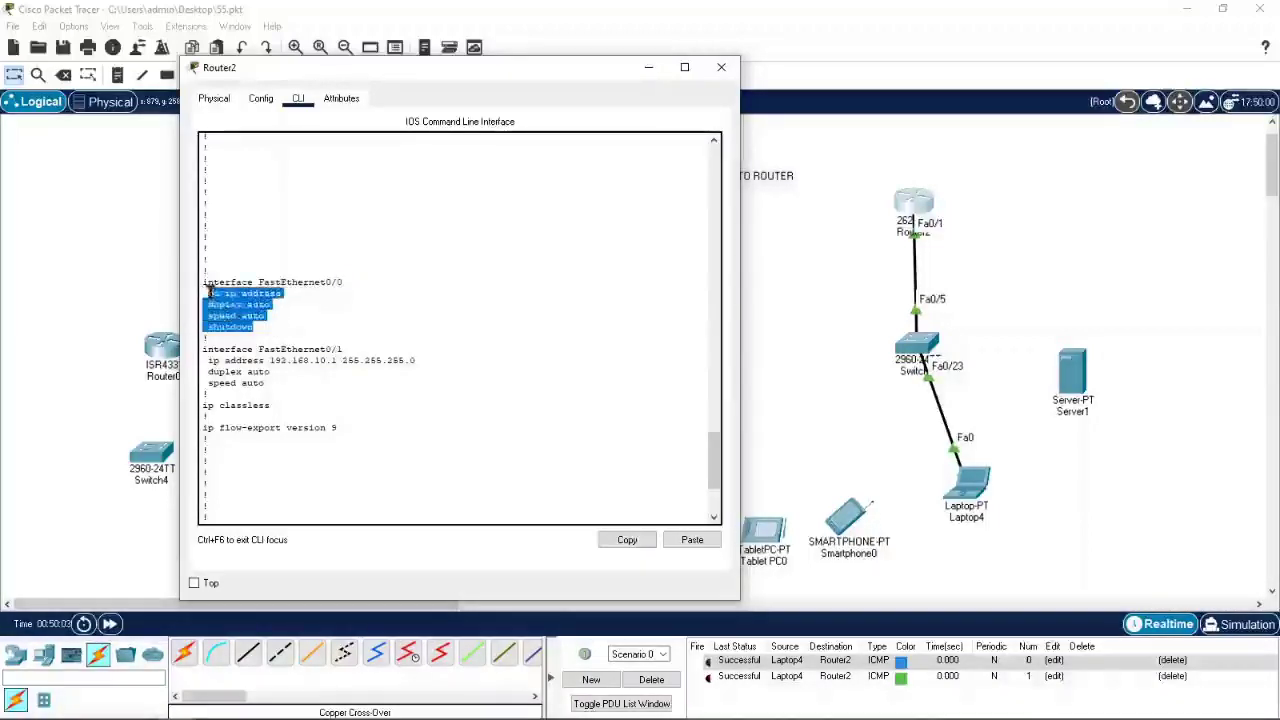
pyautogui.moveTo(342, 349); pyautogui.dragTo(208, 350)
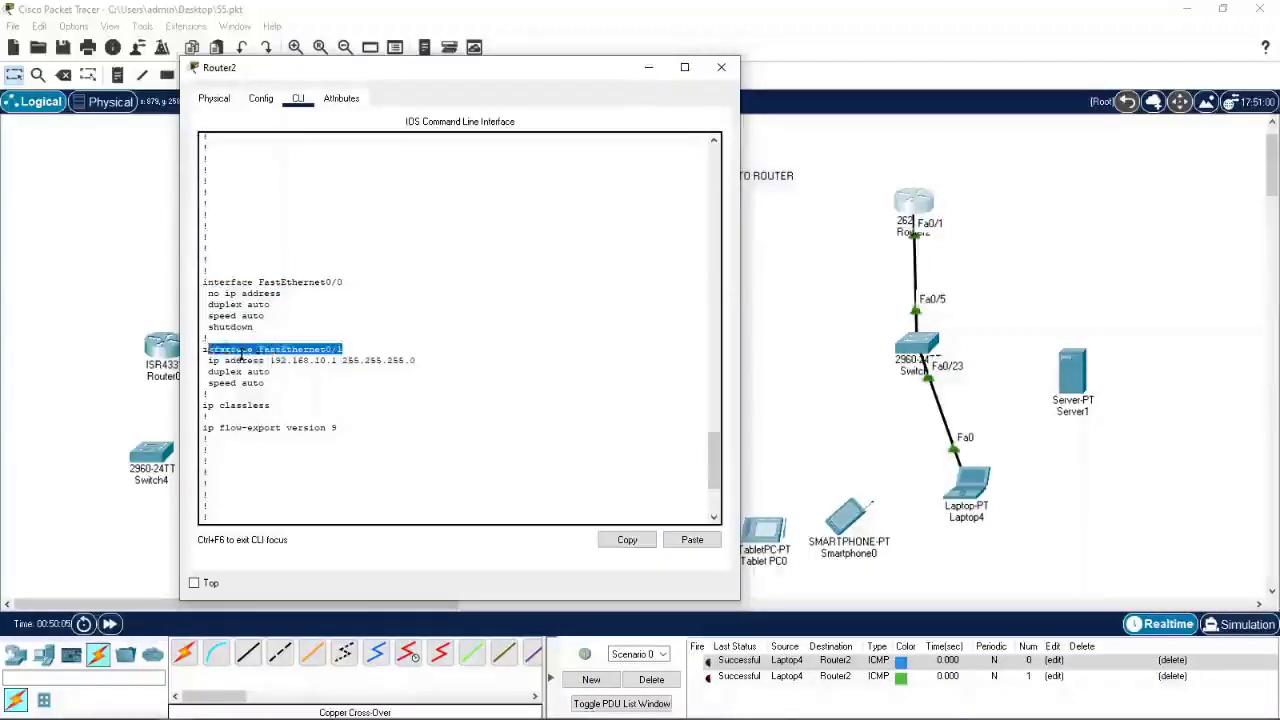
pyautogui.moveTo(437, 360); pyautogui.dragTo(207, 362)
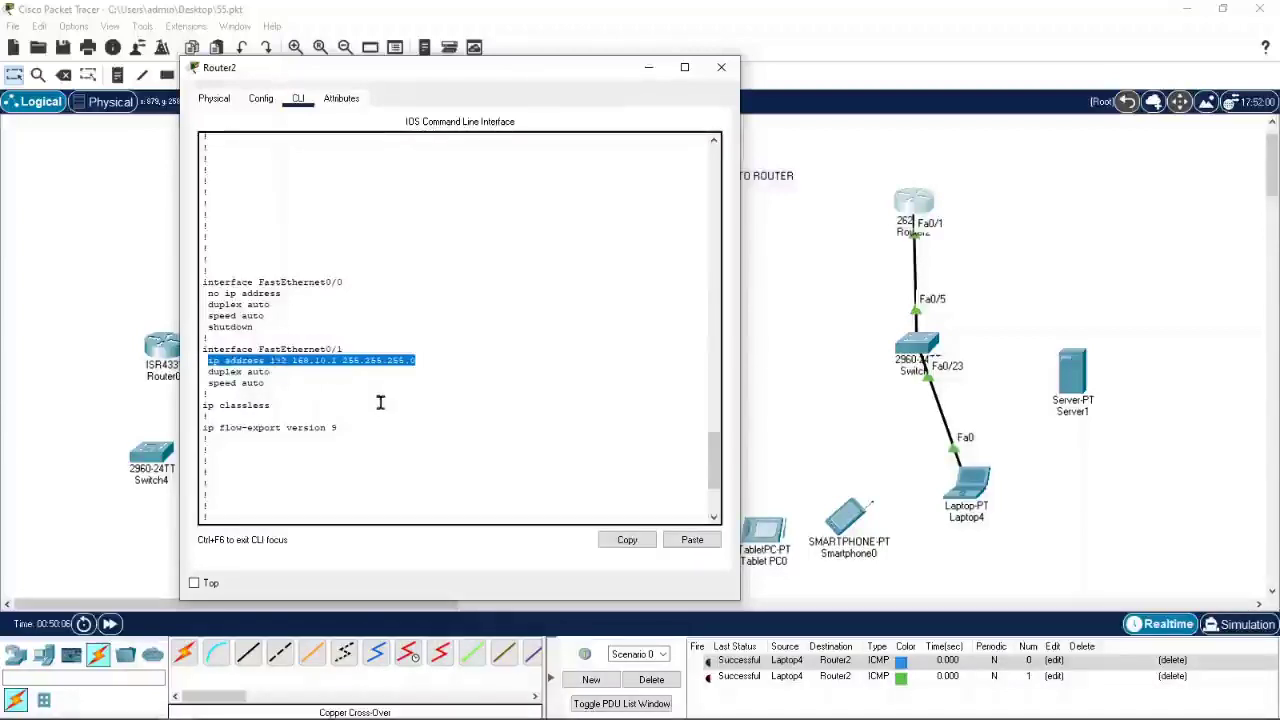
pyautogui.scroll(-5, 370, 400)
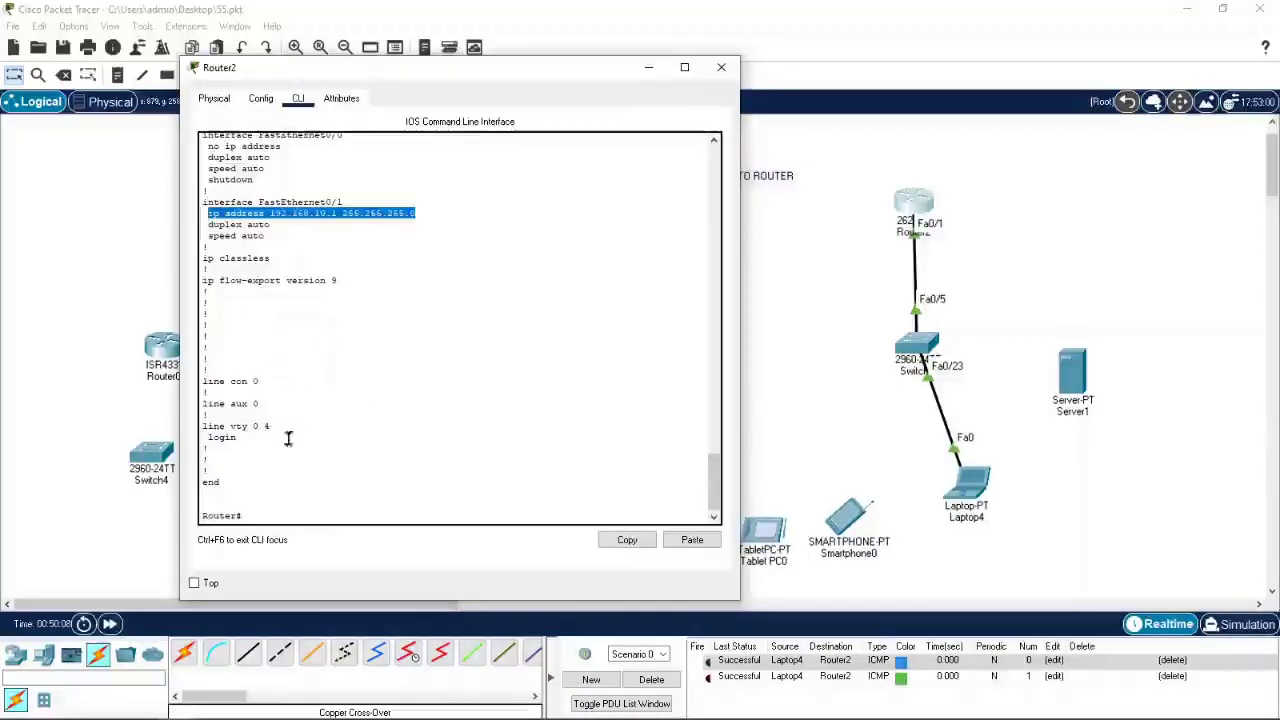
pyautogui.click(257, 520)
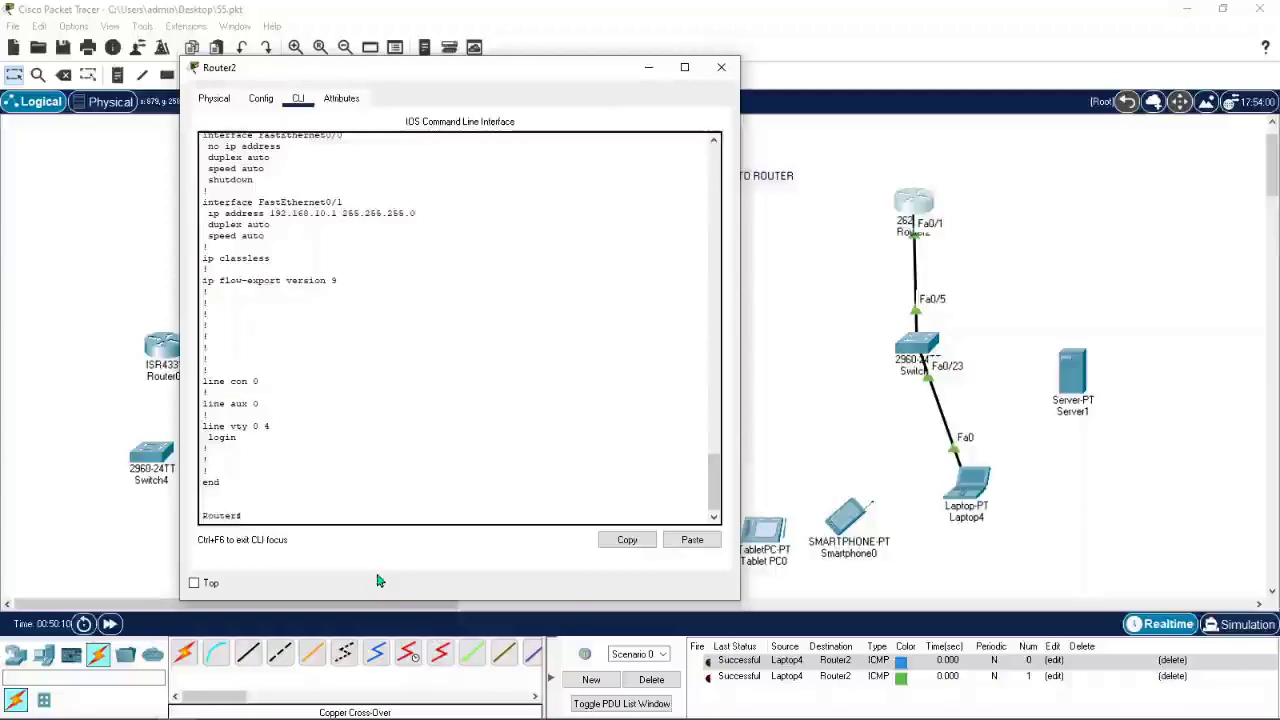
# Step: Auto-complete SHOW RUNNIN to SHOW RUNNING-config and request its options with ?
pyautogui.write('SHOW RUN')
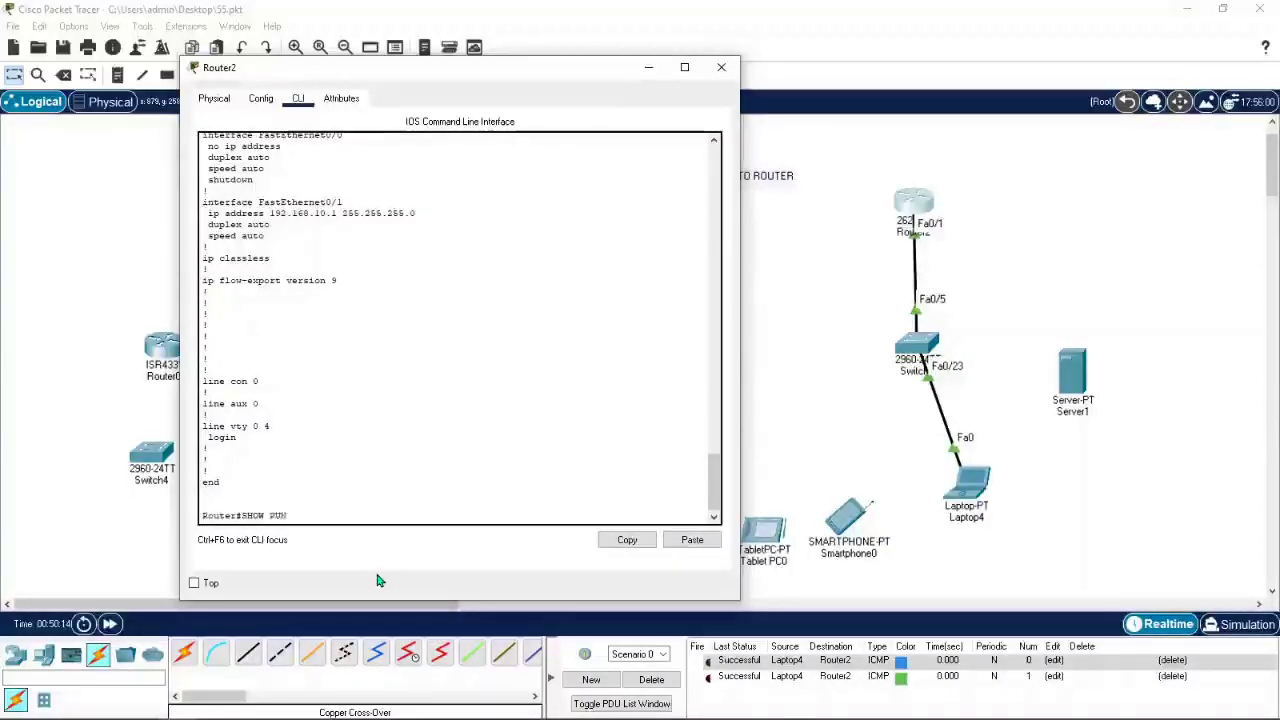
pyautogui.write('NIN')
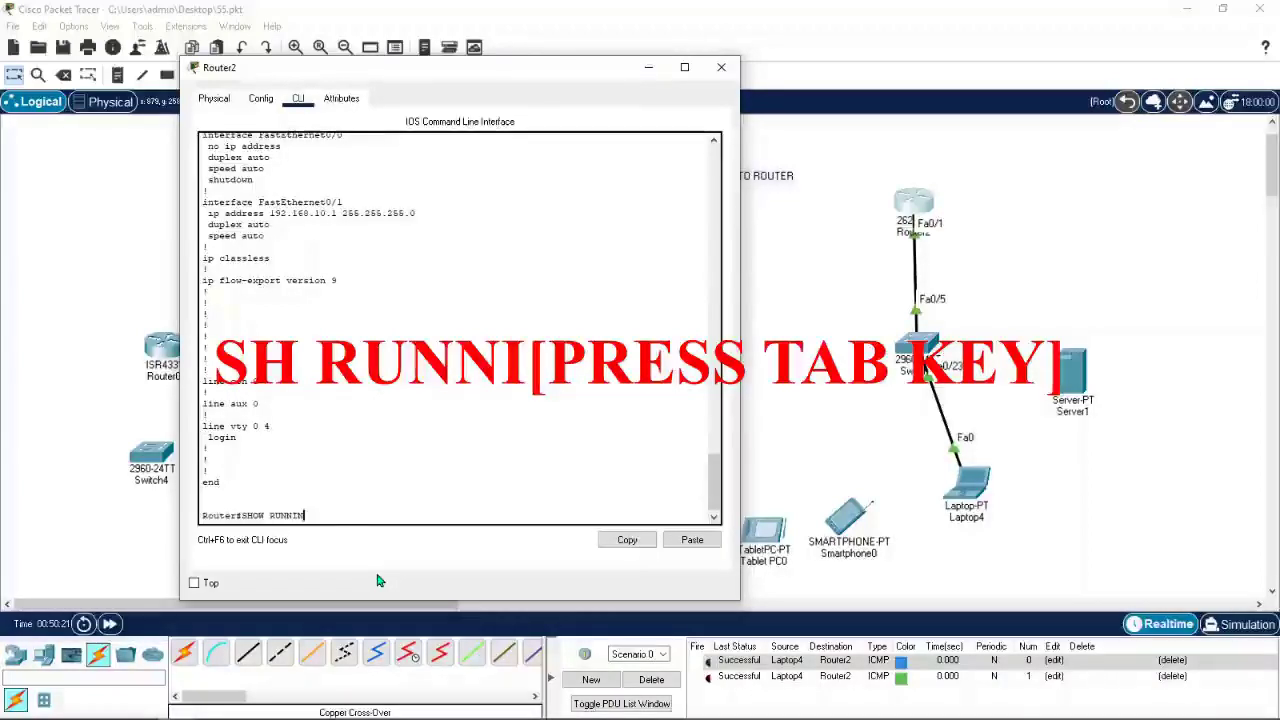
pyautogui.press('Tab')
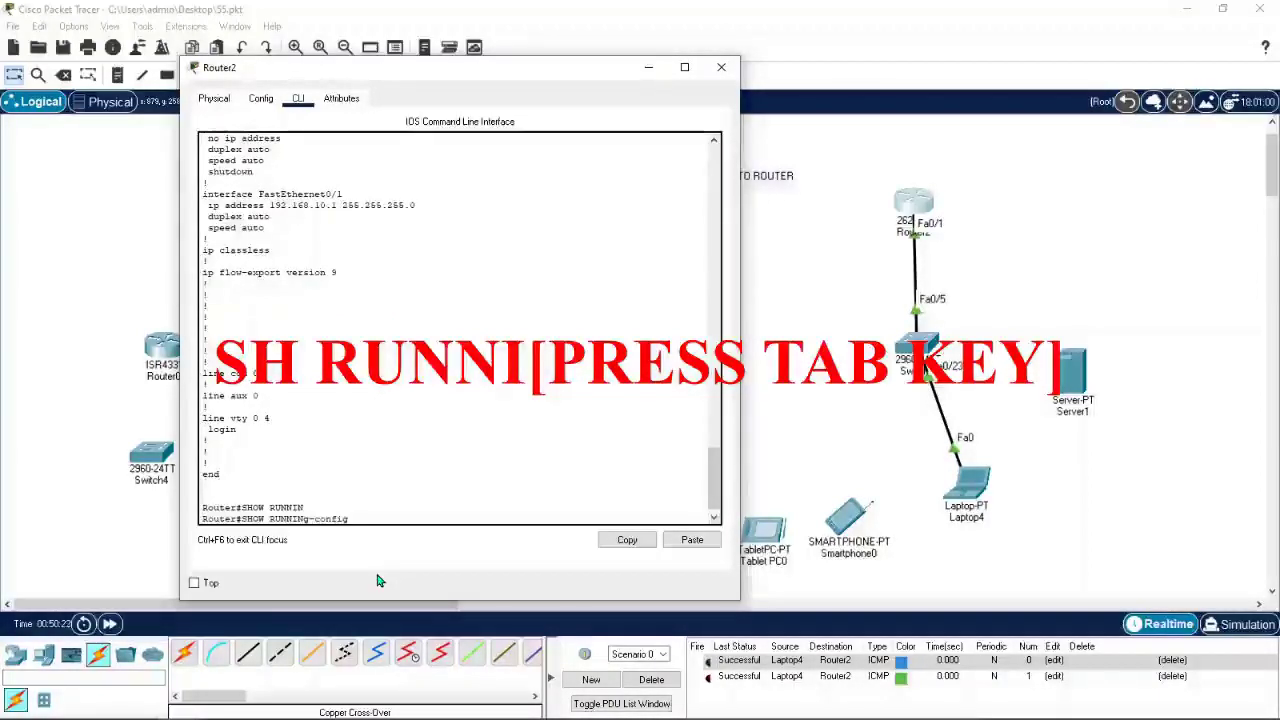
pyautogui.moveTo(353, 519); pyautogui.dragTo(268, 519)
pyautogui.click(369, 517)
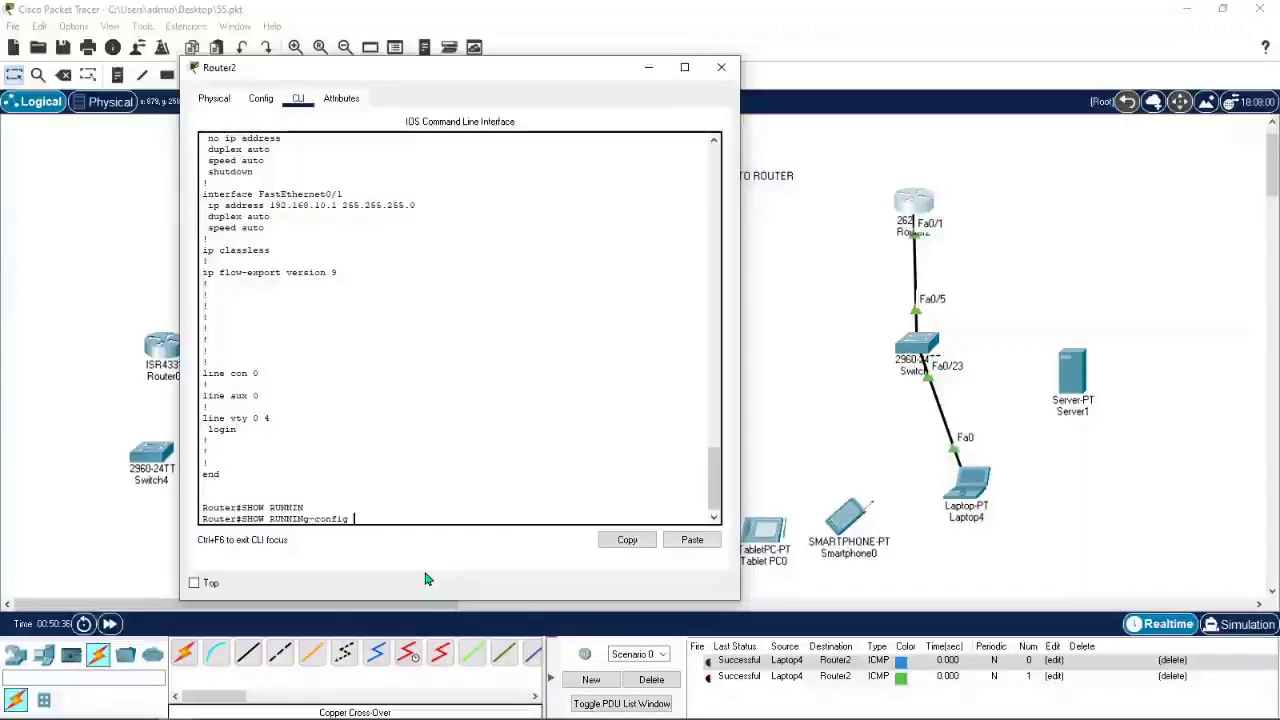
pyautogui.write('?')
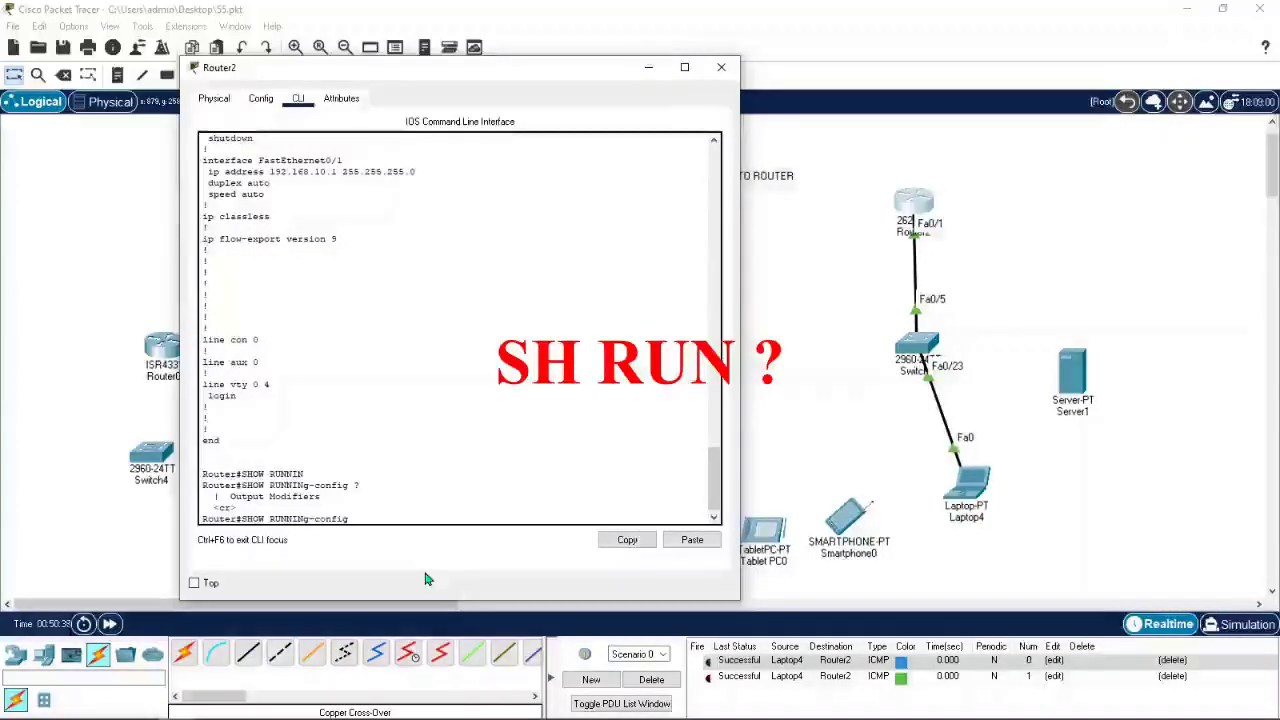
# Step: Review the Output Modifiers and <cr> help lines, then execute SHOW RUNNING-config
pyautogui.moveTo(207, 497); pyautogui.dragTo(226, 498)
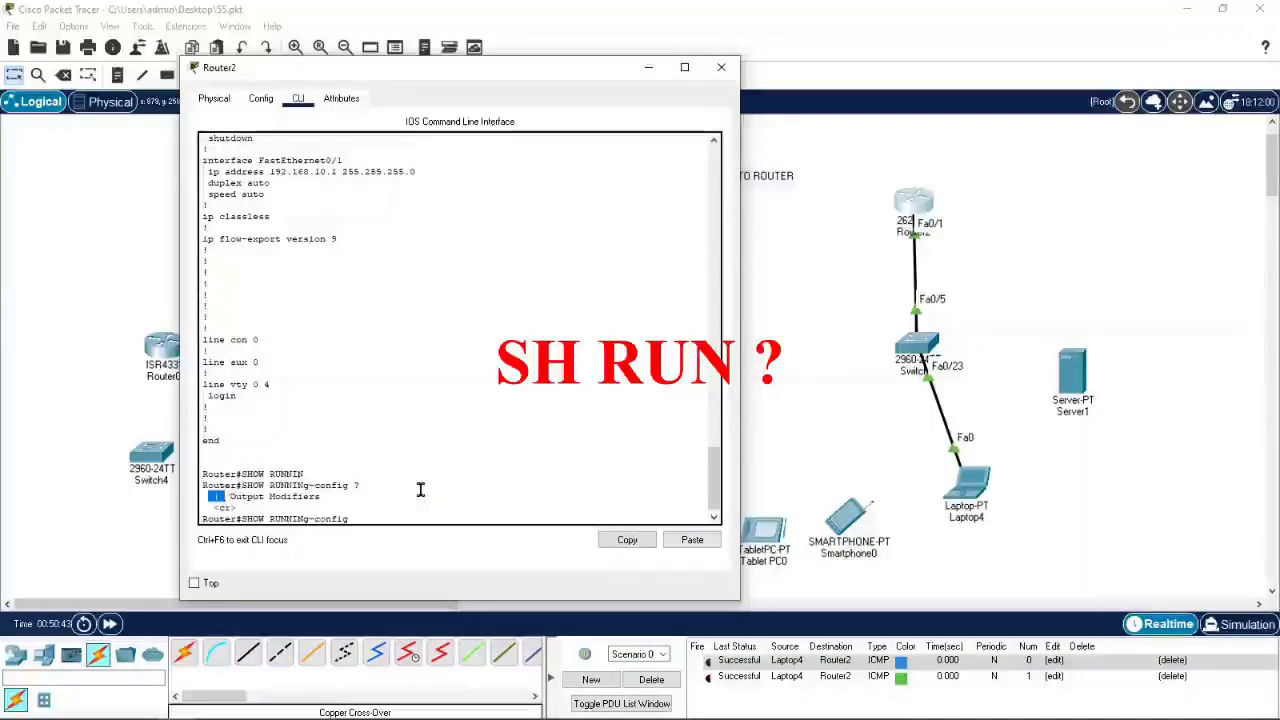
pyautogui.moveTo(212, 507); pyautogui.dragTo(238, 507)
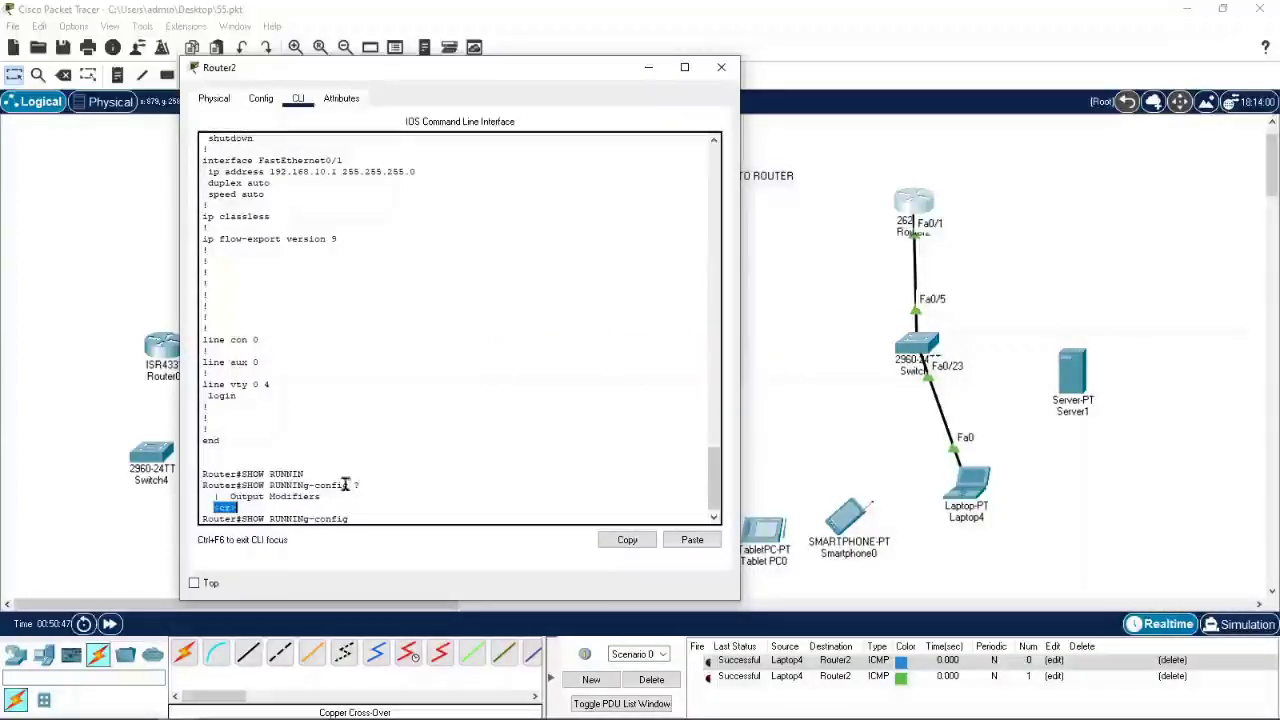
pyautogui.moveTo(322, 482); pyautogui.dragTo(241, 482)
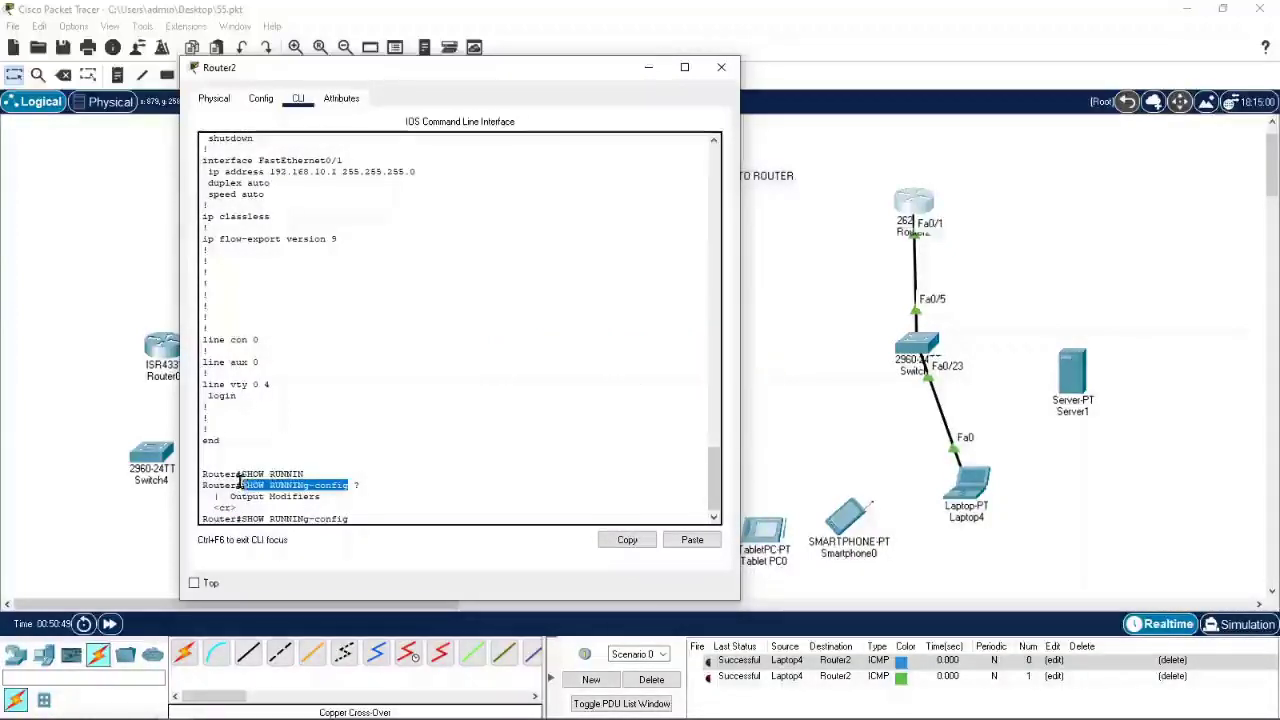
pyautogui.click(356, 485)
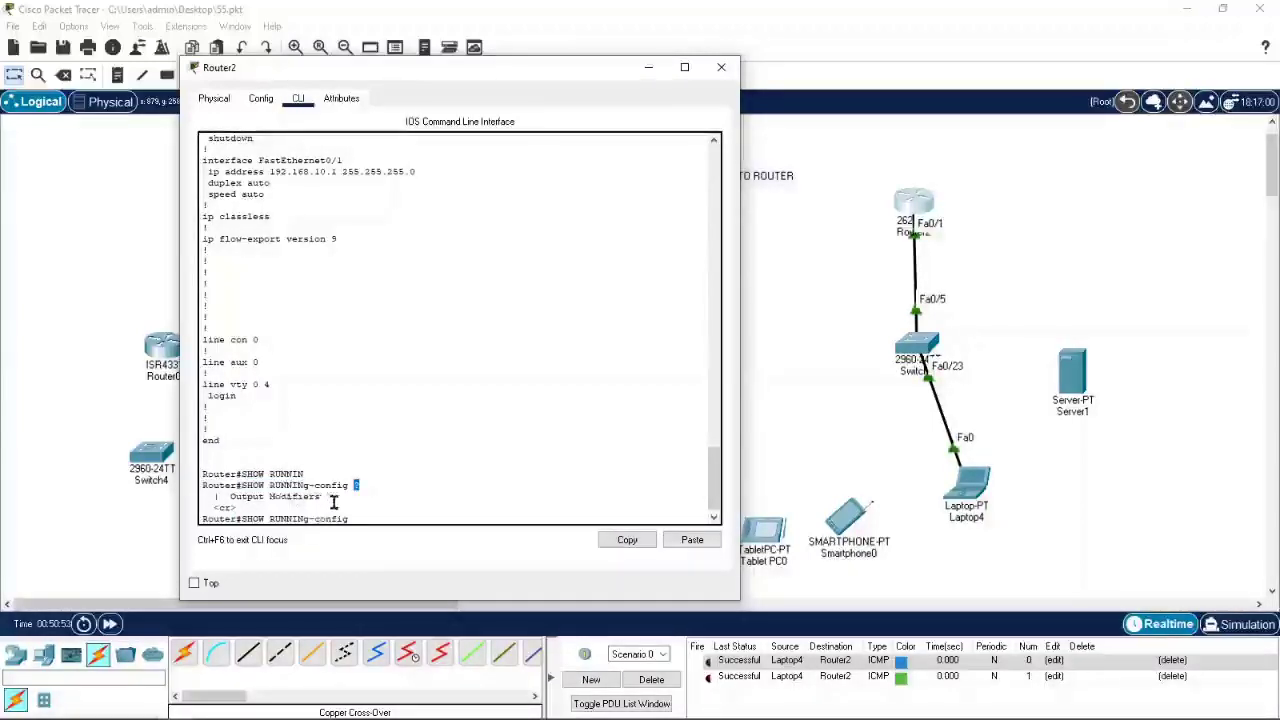
pyautogui.click(362, 519)
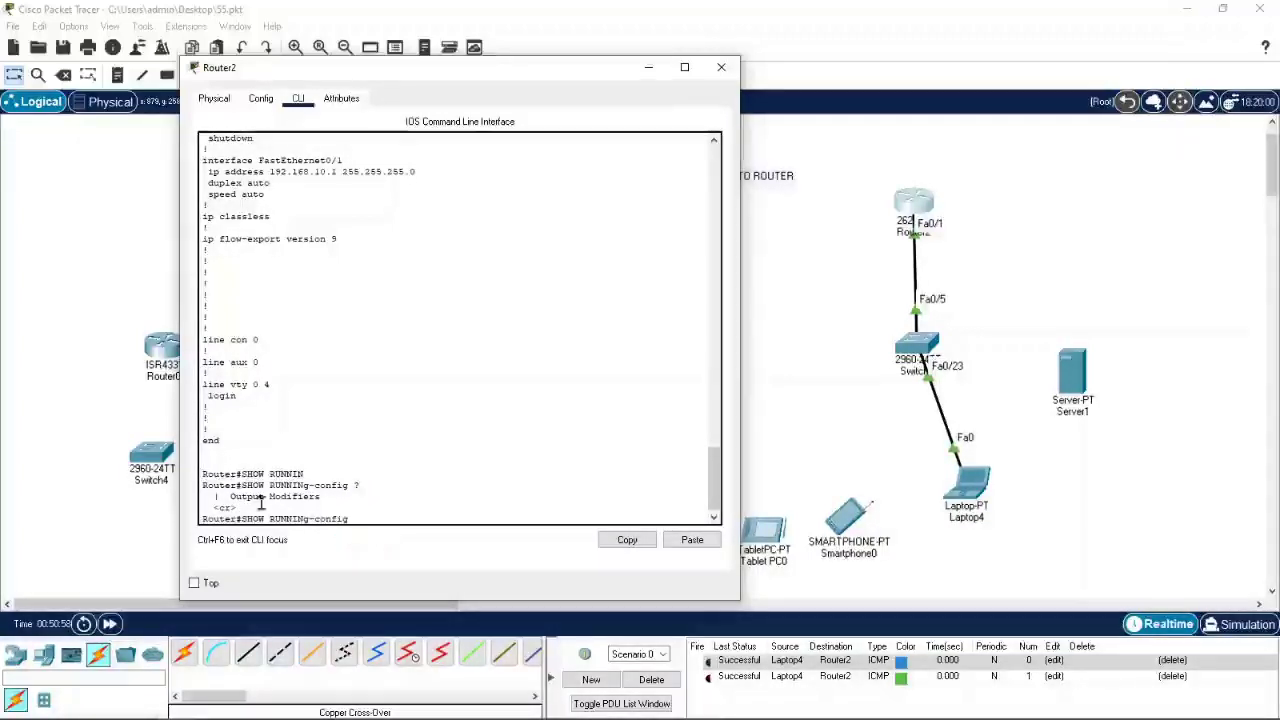
pyautogui.moveTo(211, 508); pyautogui.dragTo(237, 508)
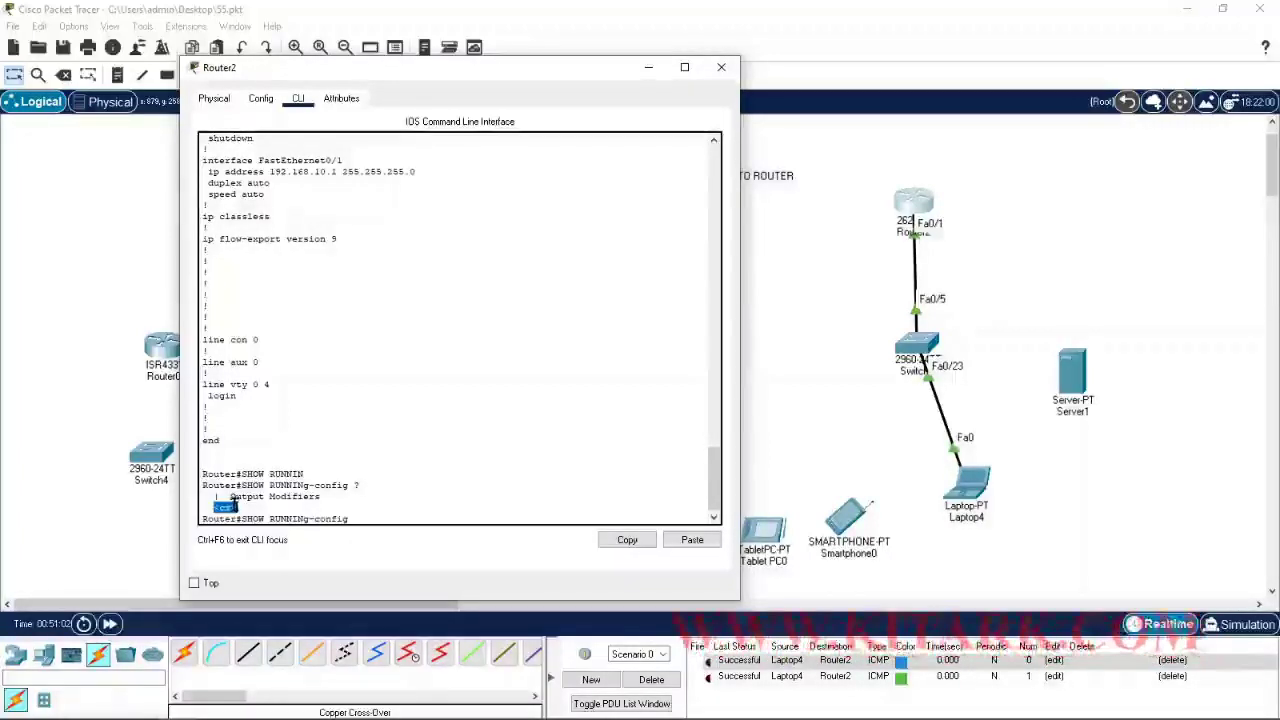
pyautogui.click(363, 521)
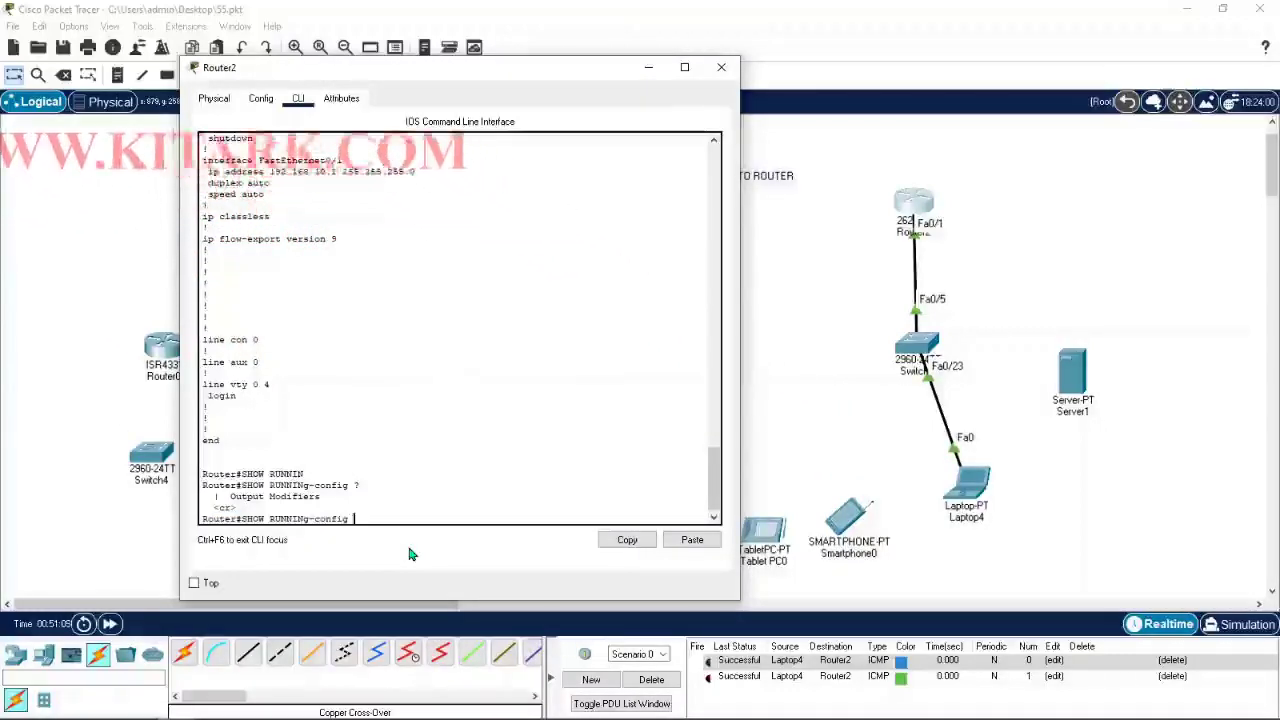
pyautogui.press('Return')
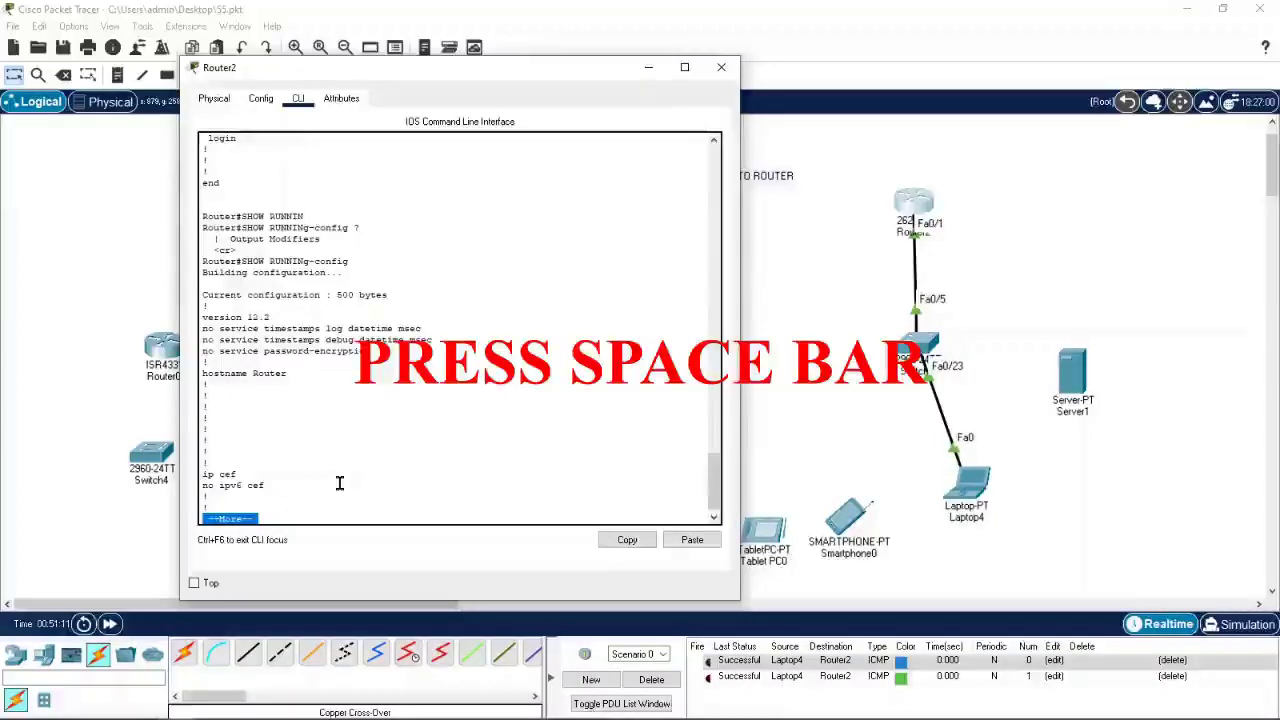
# Step: Page past each --More-- prompt until the configuration ends back at Router#
pyautogui.press('space')
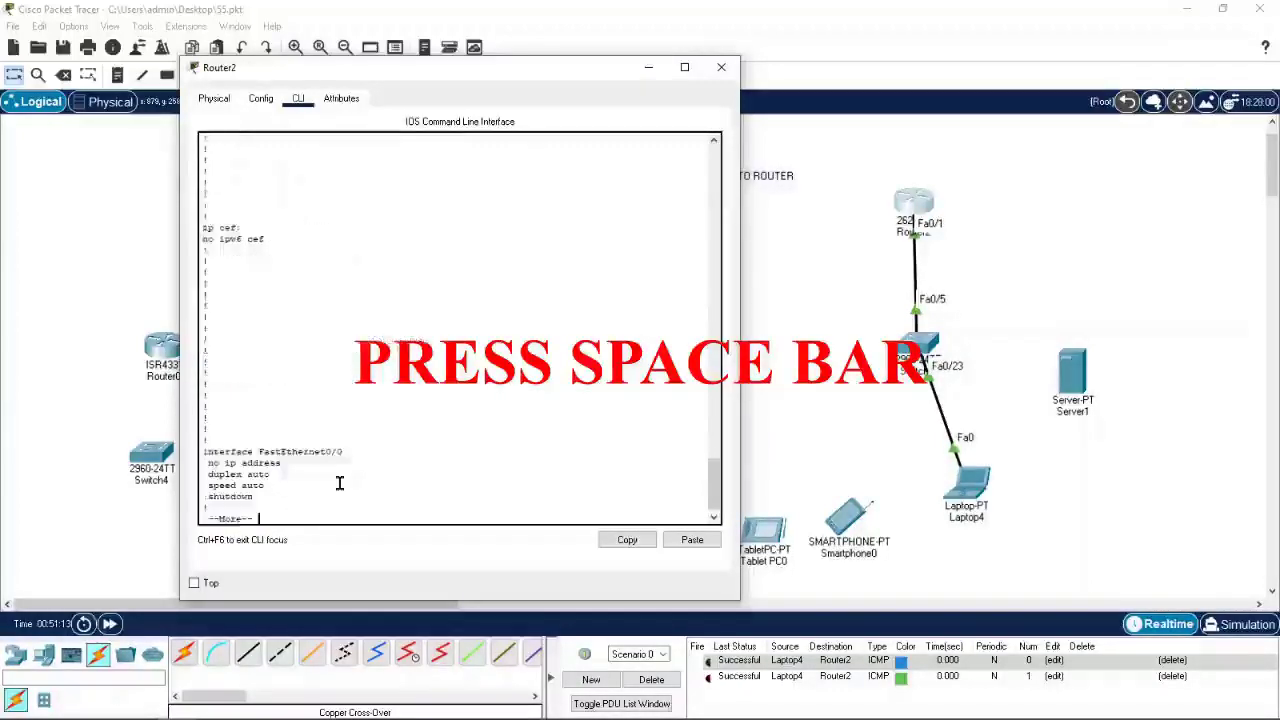
pyautogui.press('space')
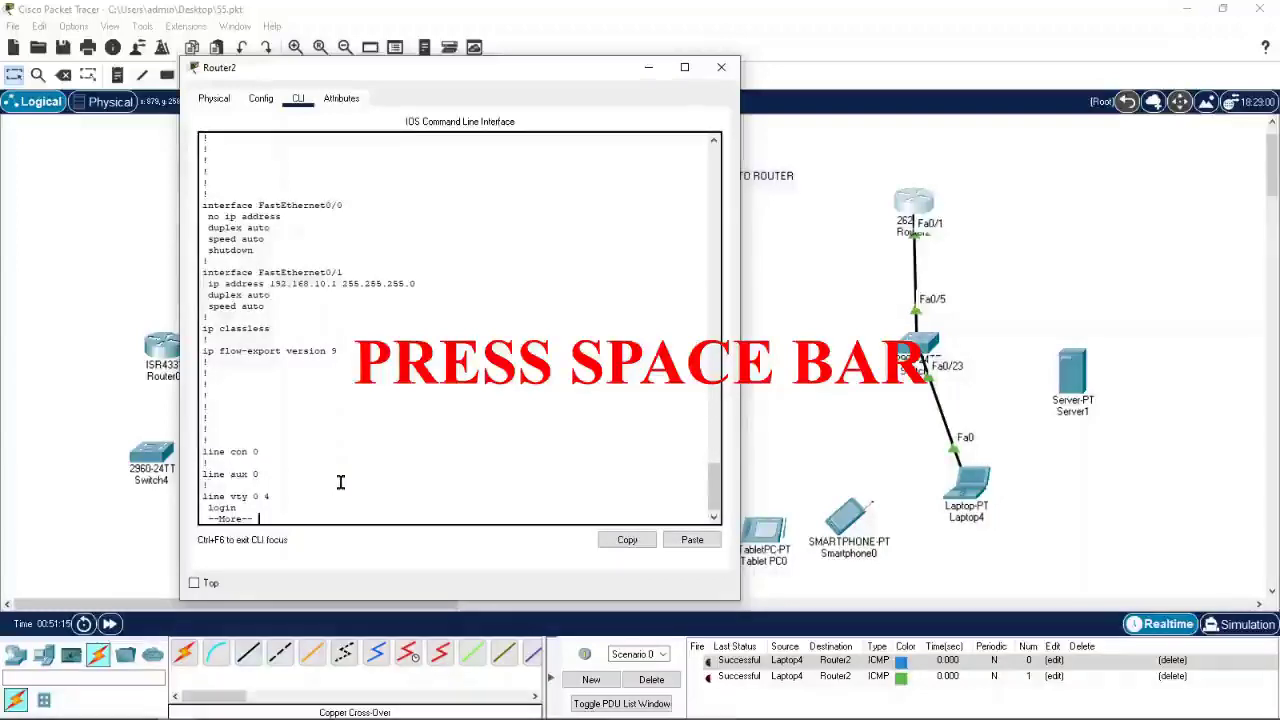
pyautogui.doubleClick(259, 520)
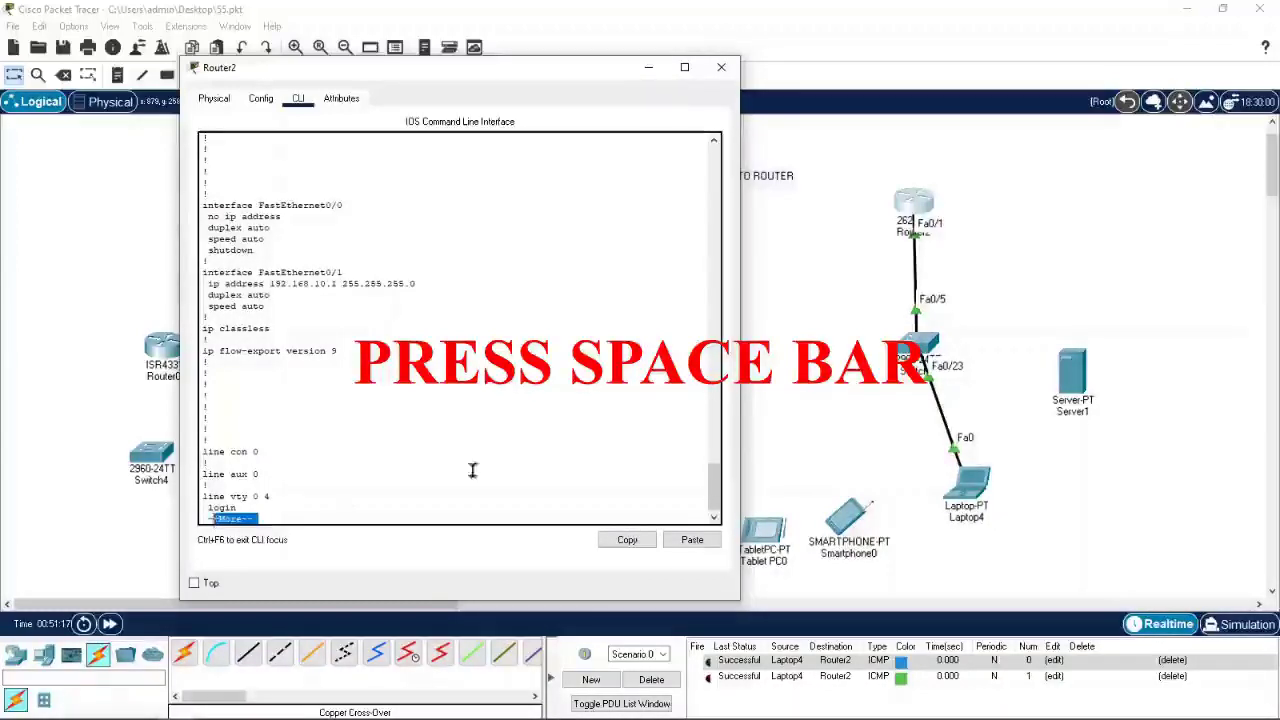
pyautogui.press('space')
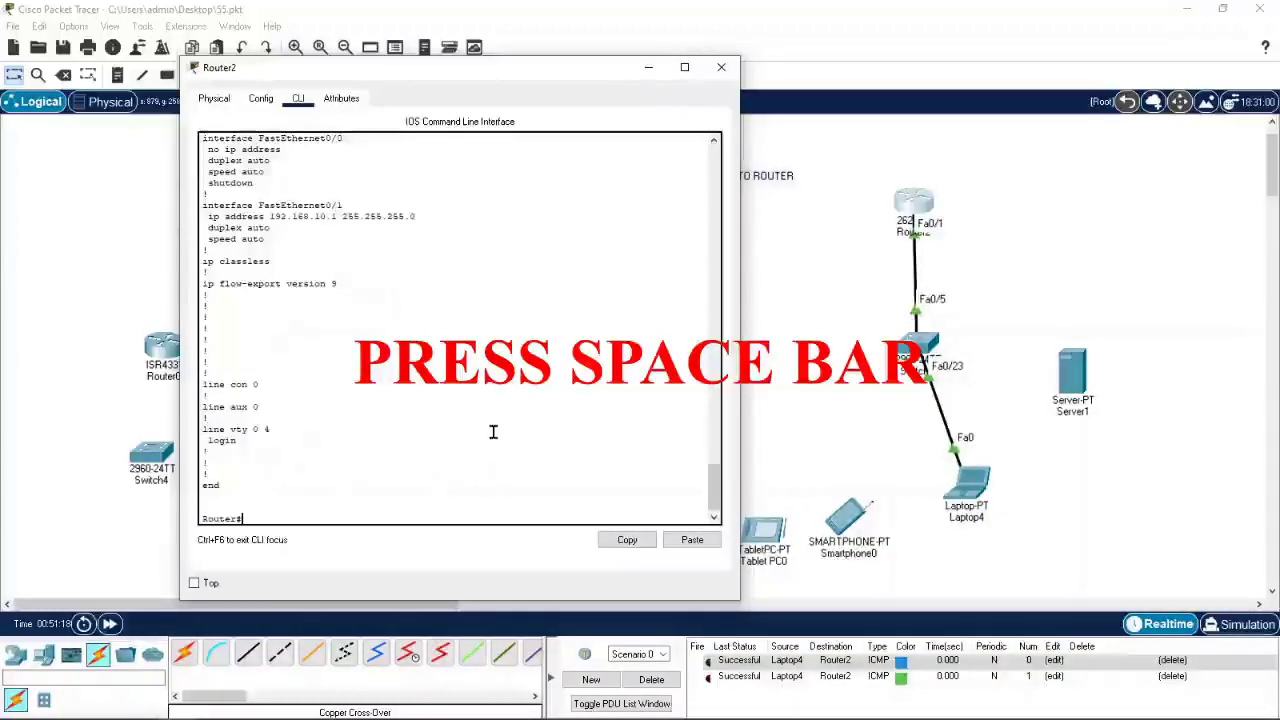
pyautogui.scroll(10, 389, 358)
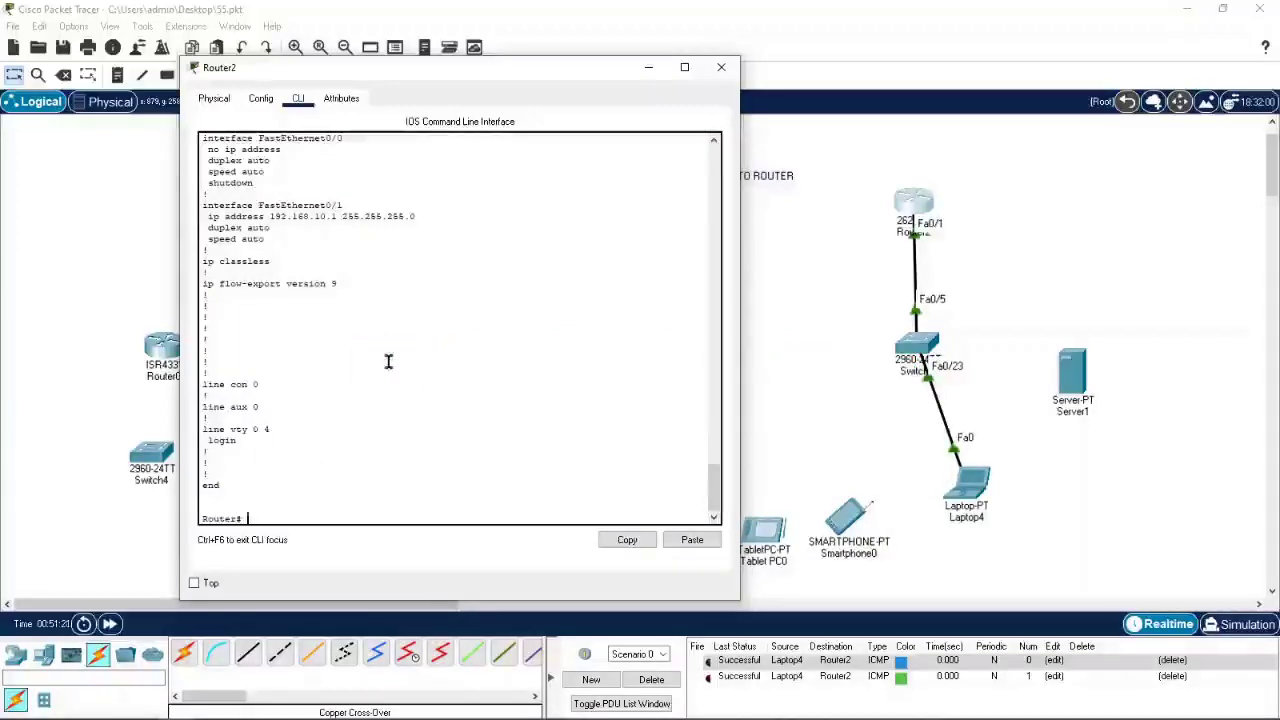
pyautogui.scroll(-6, 389, 358)
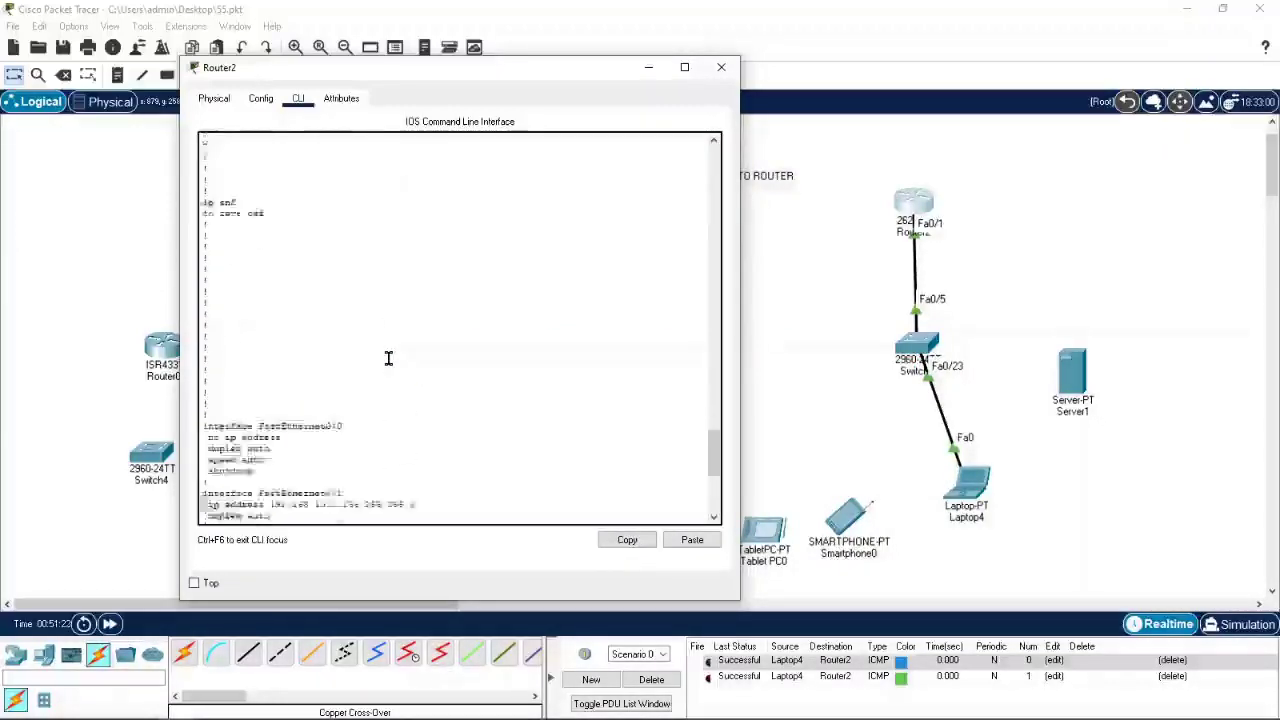
pyautogui.scroll(-4, 391, 357)
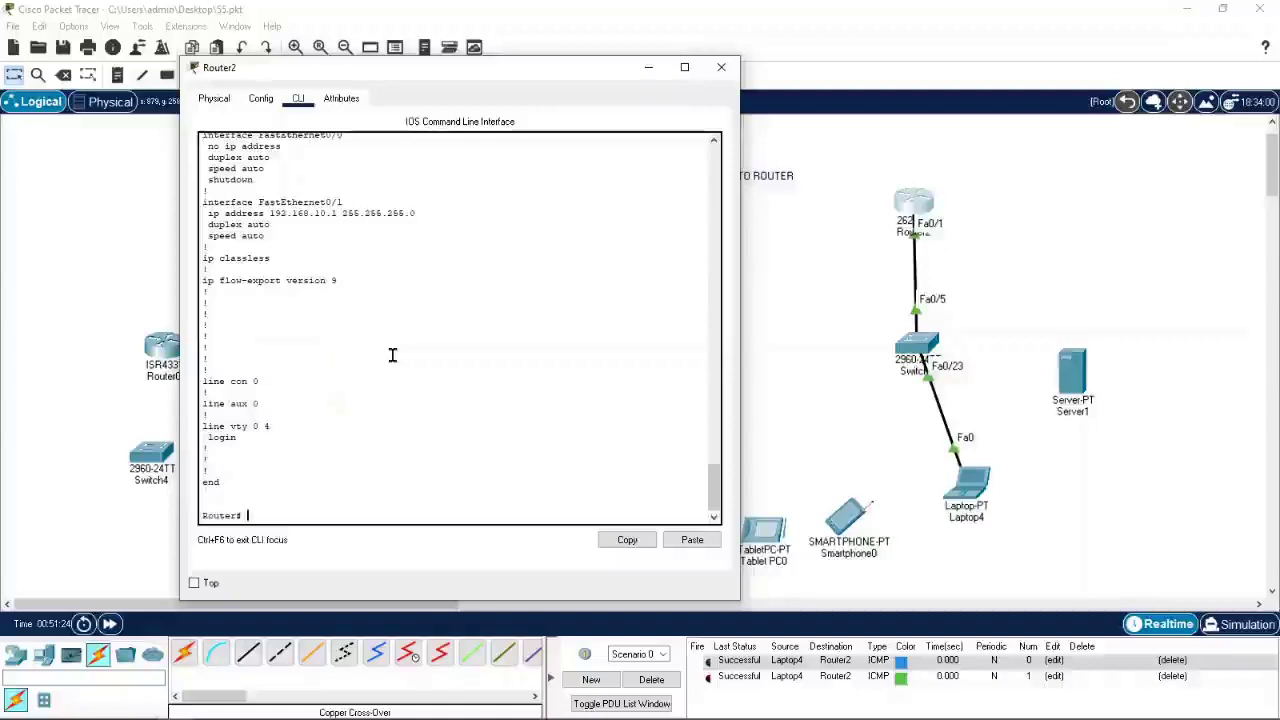
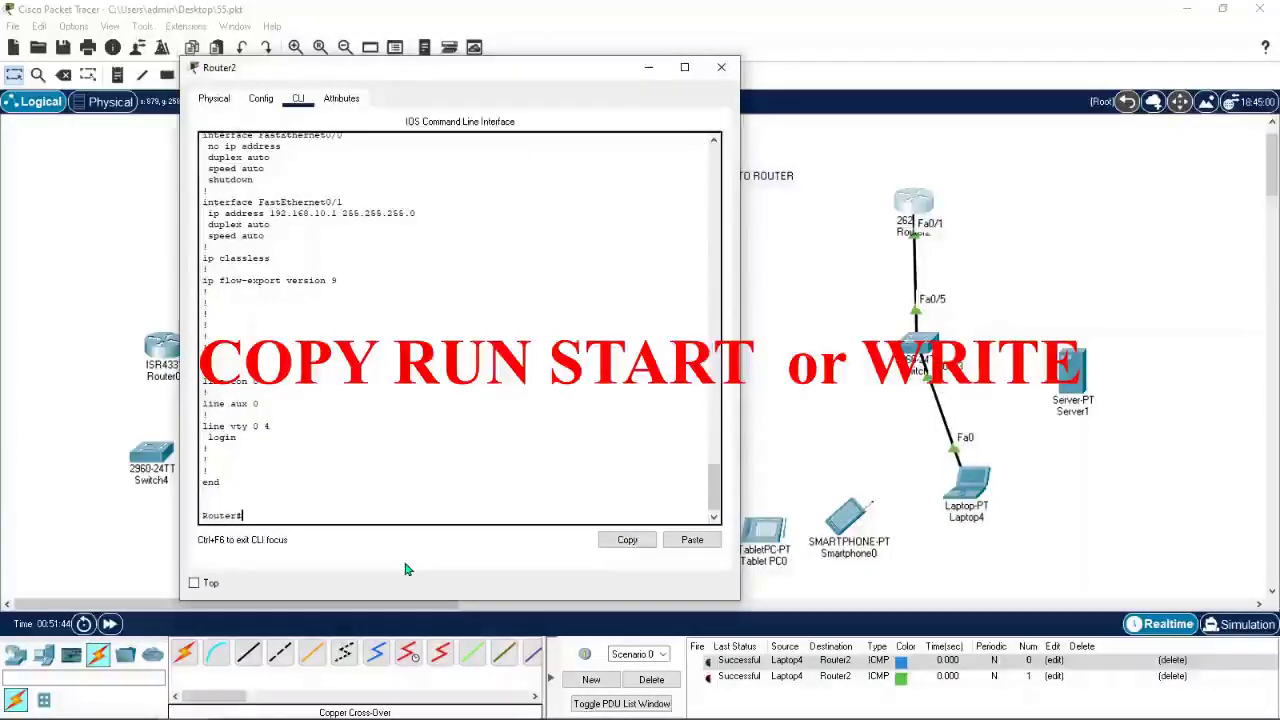
# Step: Save Router2's running configuration to startup-config with COPY RUN START, accepting the default destination
pyautogui.write('cop')
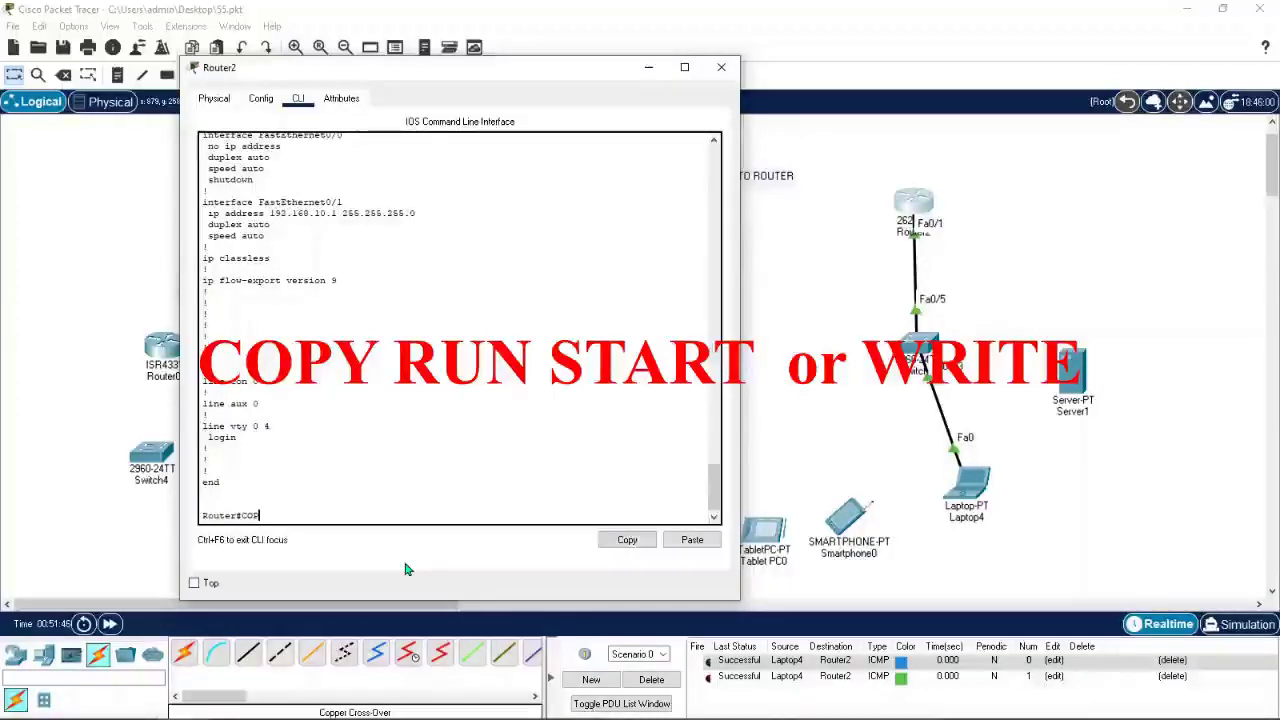
pyautogui.write('Y RUN')
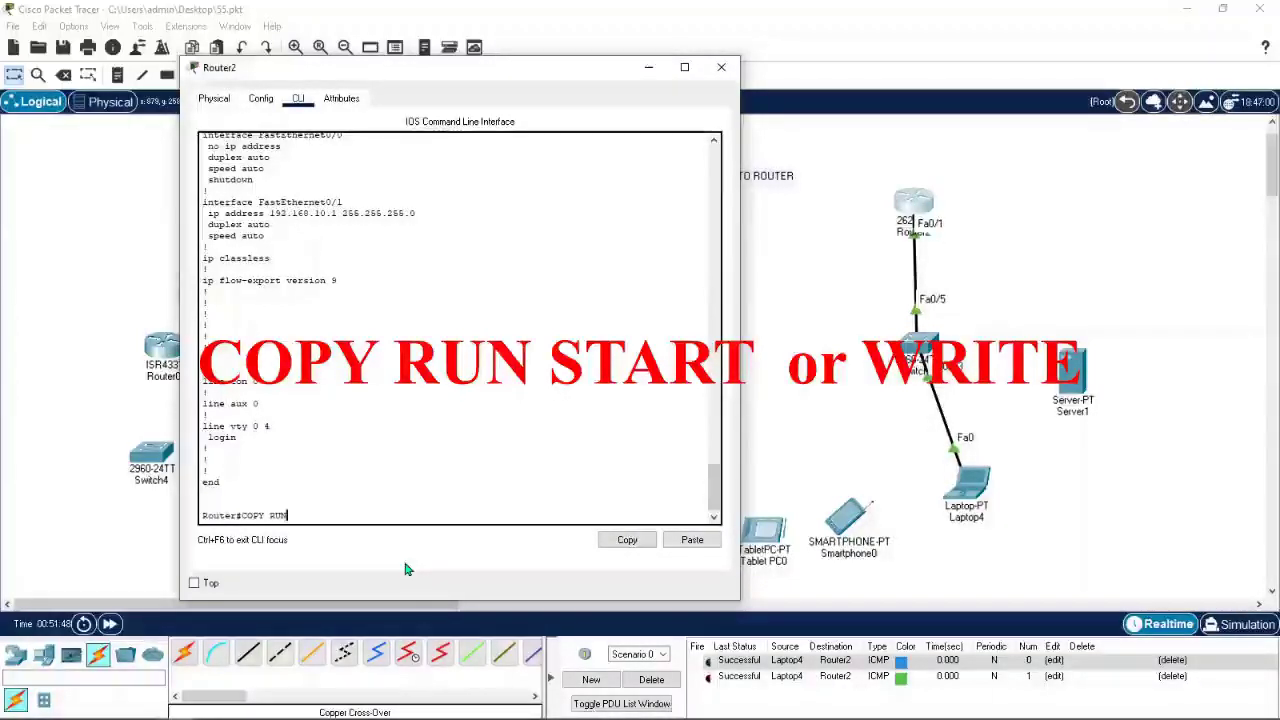
pyautogui.write(' START')
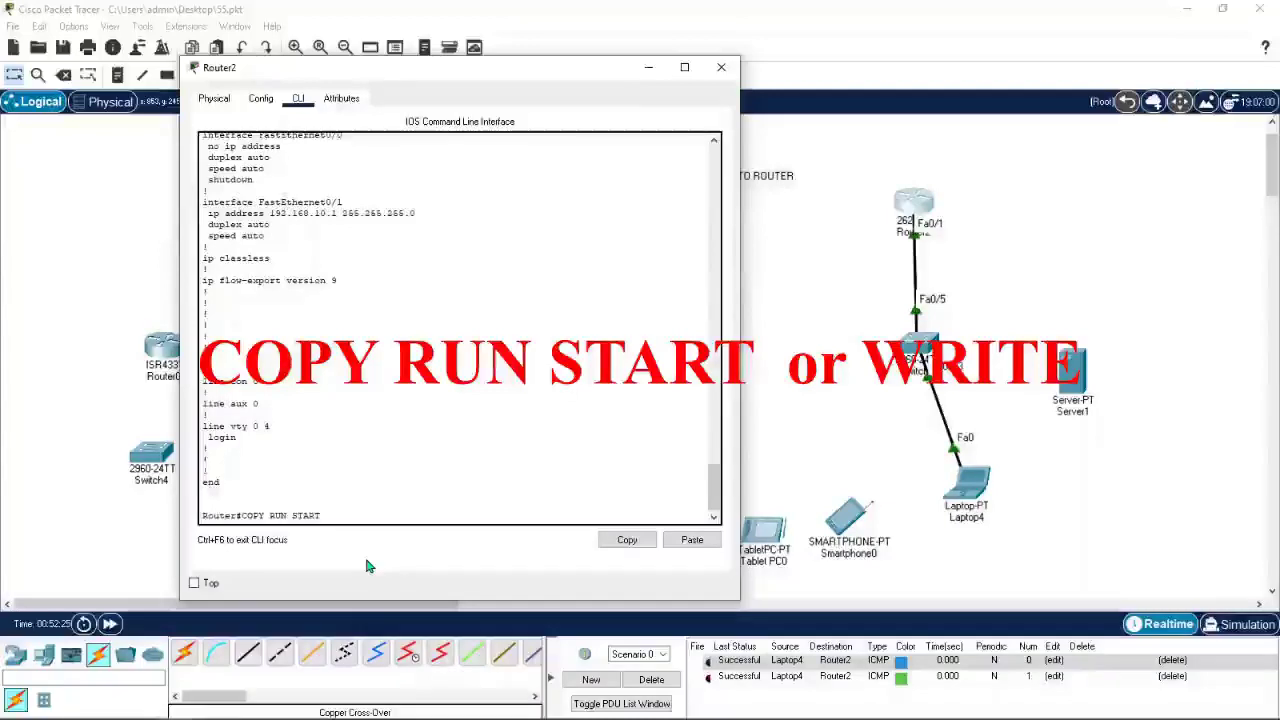
pyautogui.press('Return')
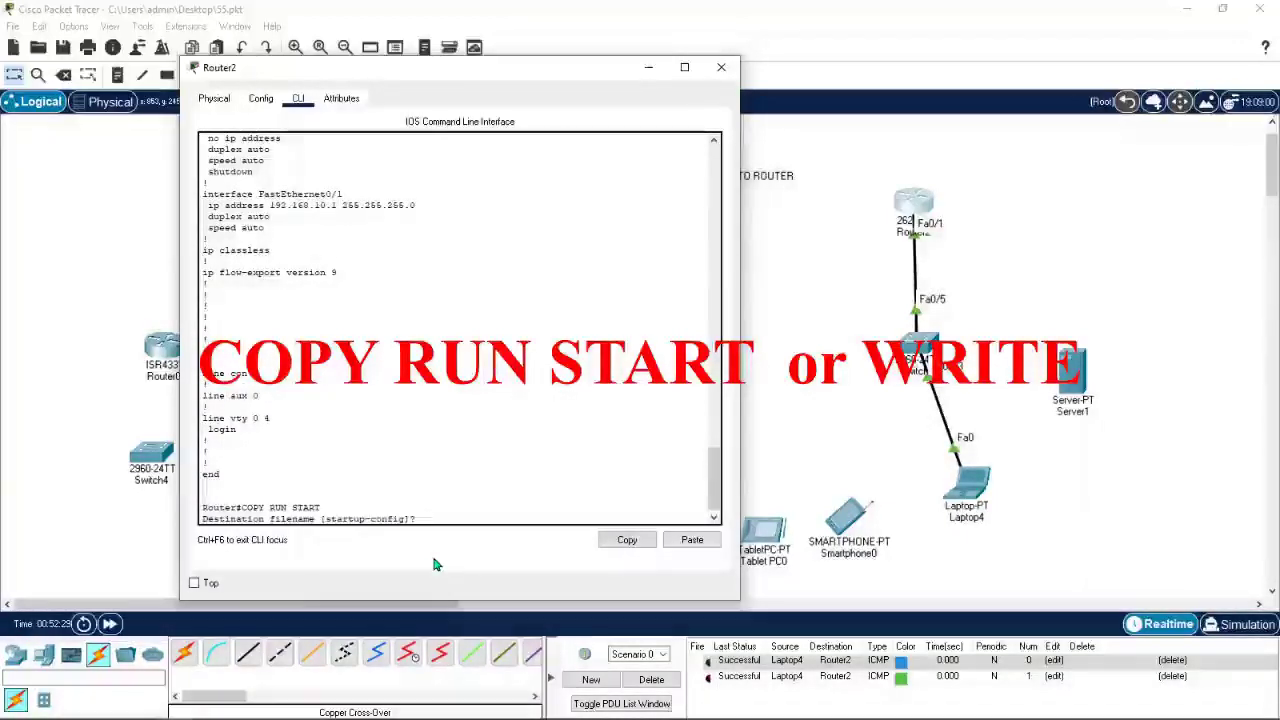
pyautogui.press('Return')
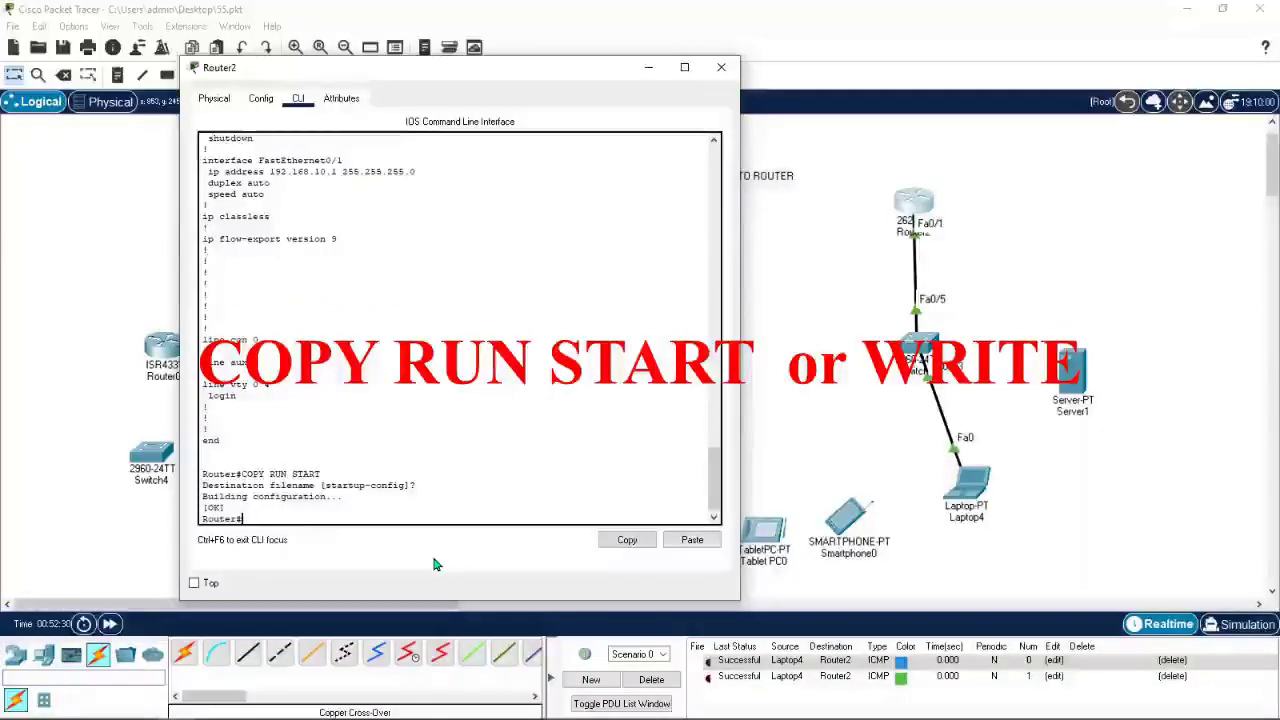
pyautogui.press('Return')
pyautogui.press('Return')
pyautogui.press('Return')
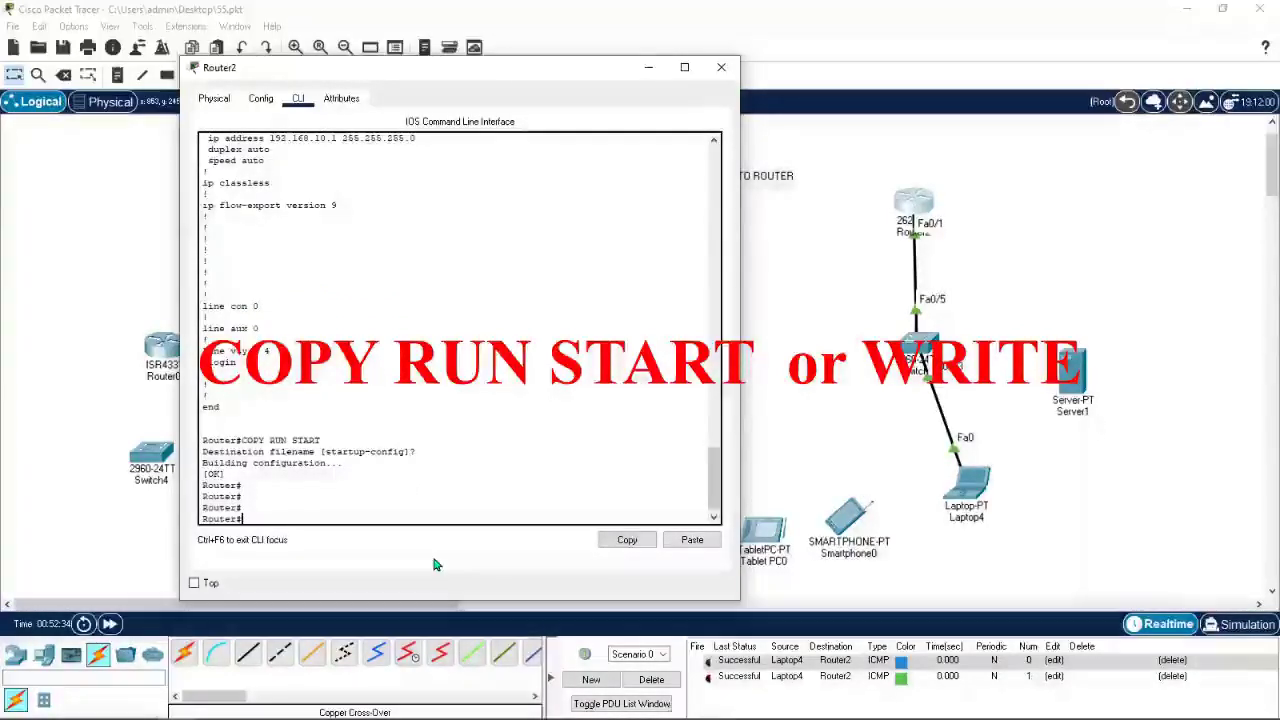
# Step: Save Router2's configuration again using the WRITE command
pyautogui.write('WRIT')
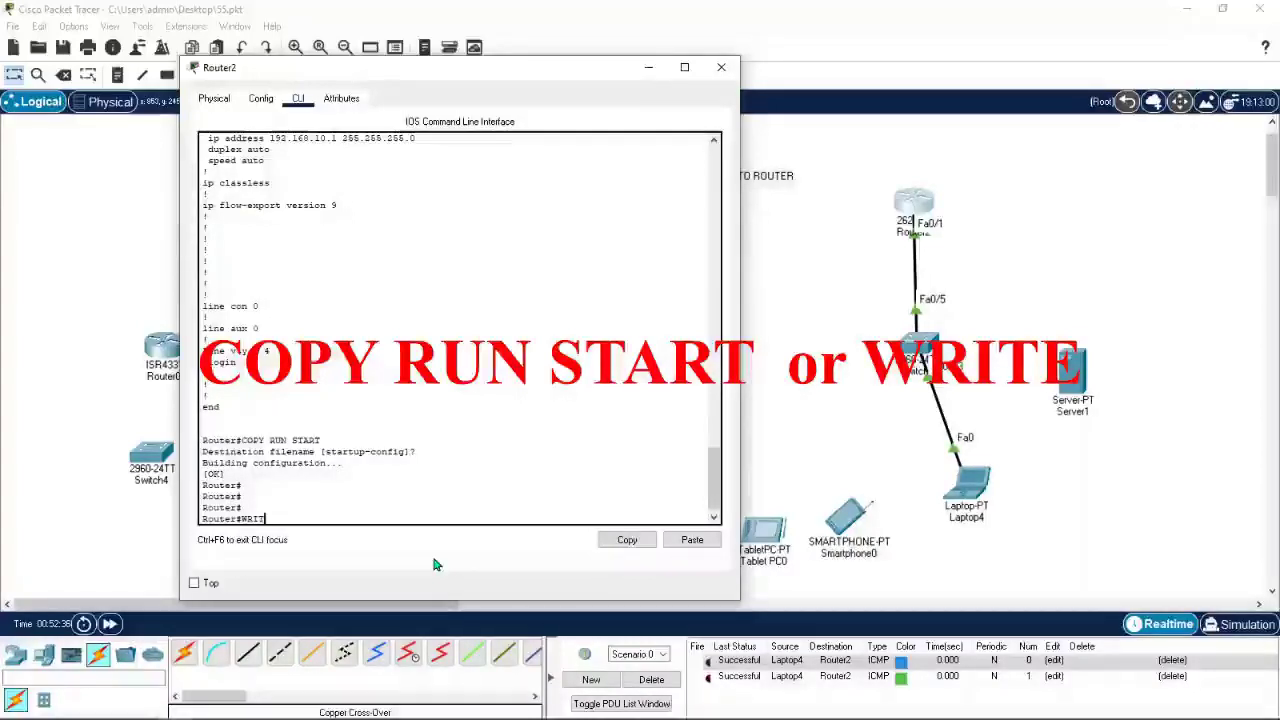
pyautogui.write('E')
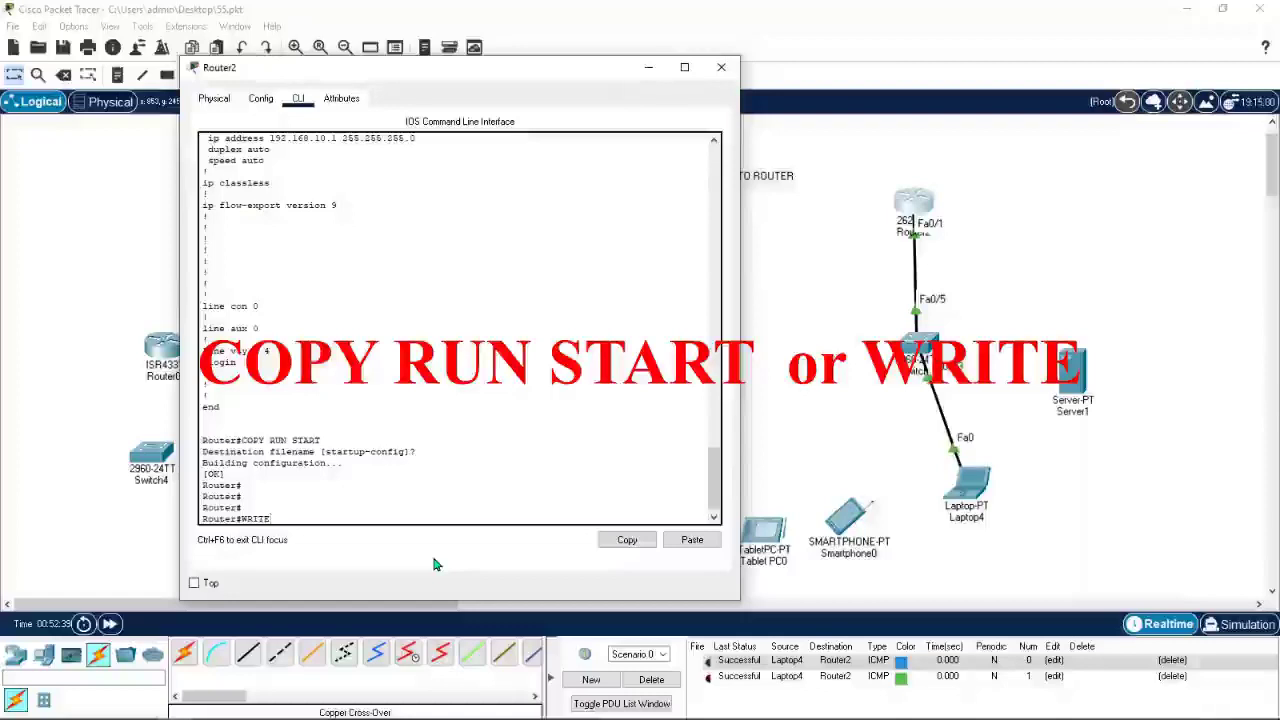
pyautogui.press('Return')
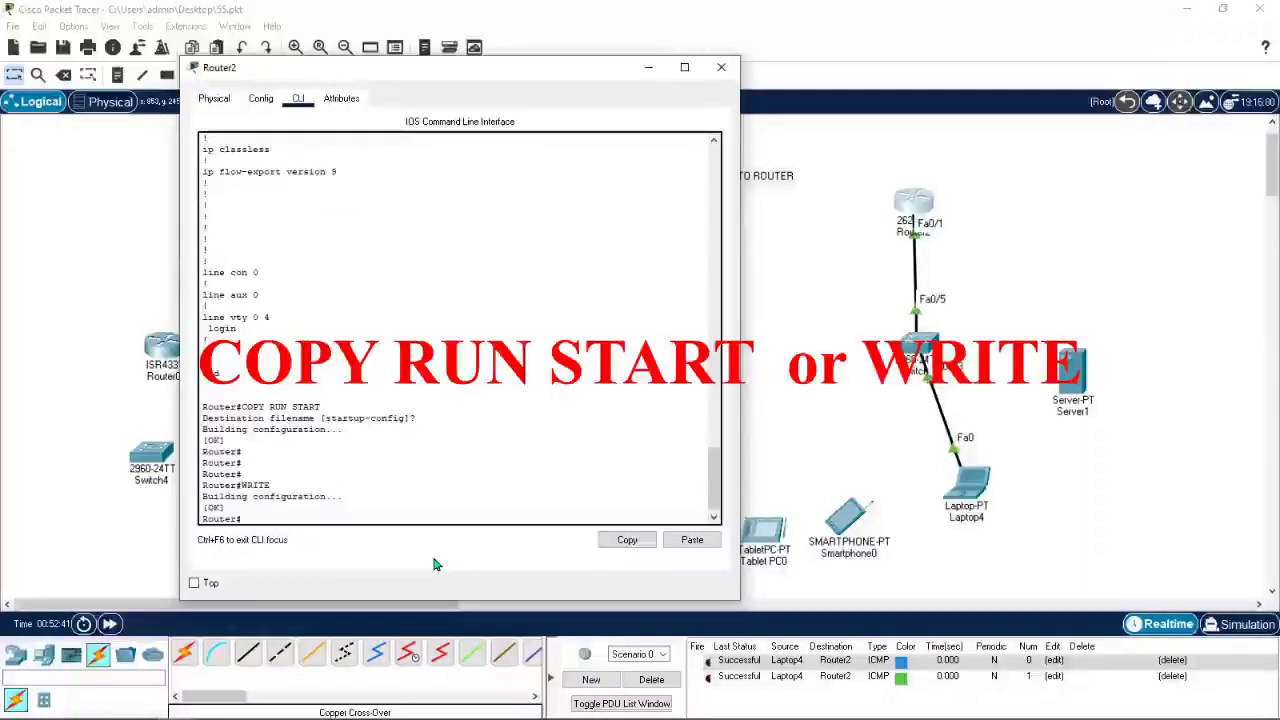
pyautogui.press('Return')
pyautogui.press('Return')
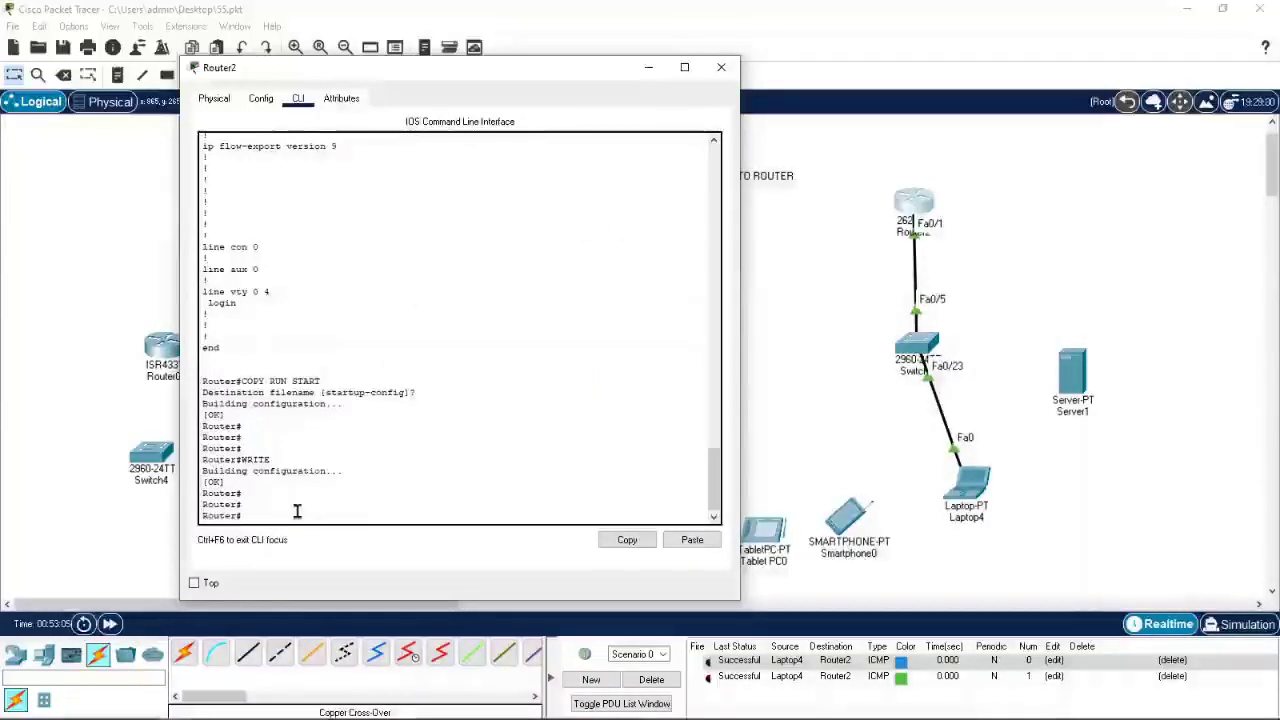
pyautogui.press('Return')
pyautogui.press('Return')
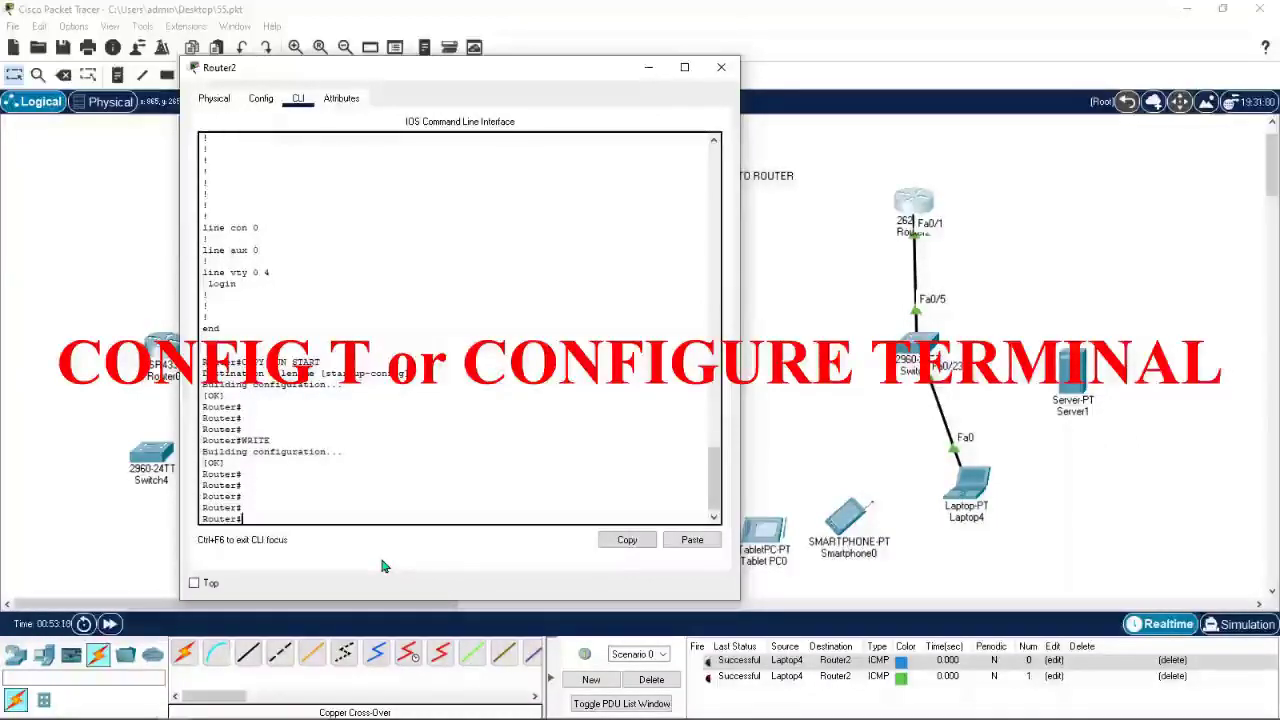
# Step: Enter global configuration mode on Router2 with CONFIG T
pyautogui.write('cONFIG T')
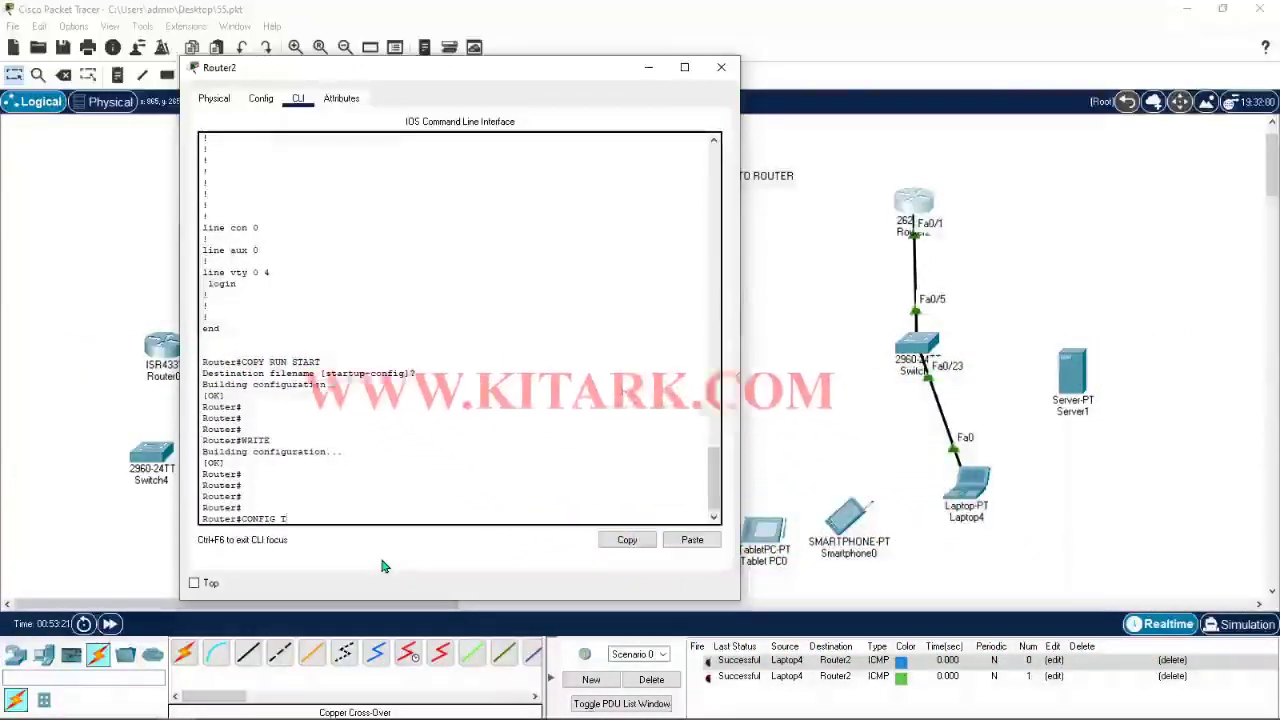
pyautogui.press('Return')
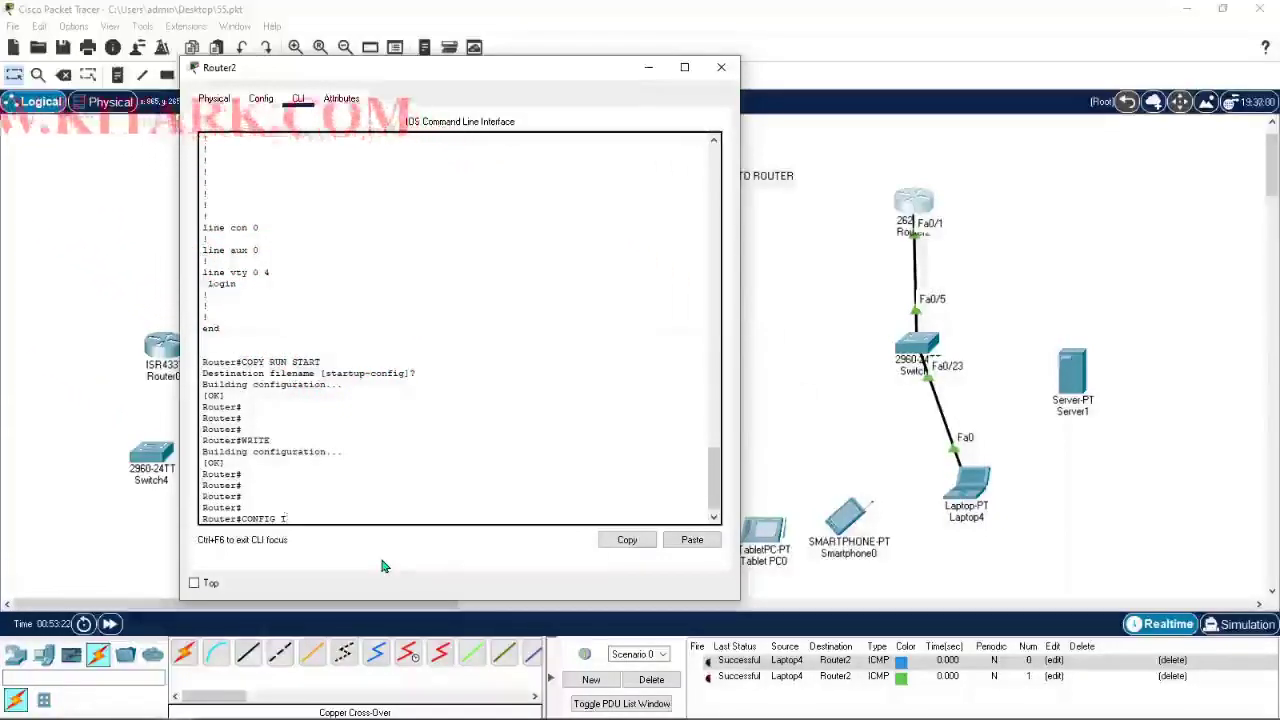
pyautogui.press('Return')
pyautogui.press('Return')
pyautogui.press('Return')
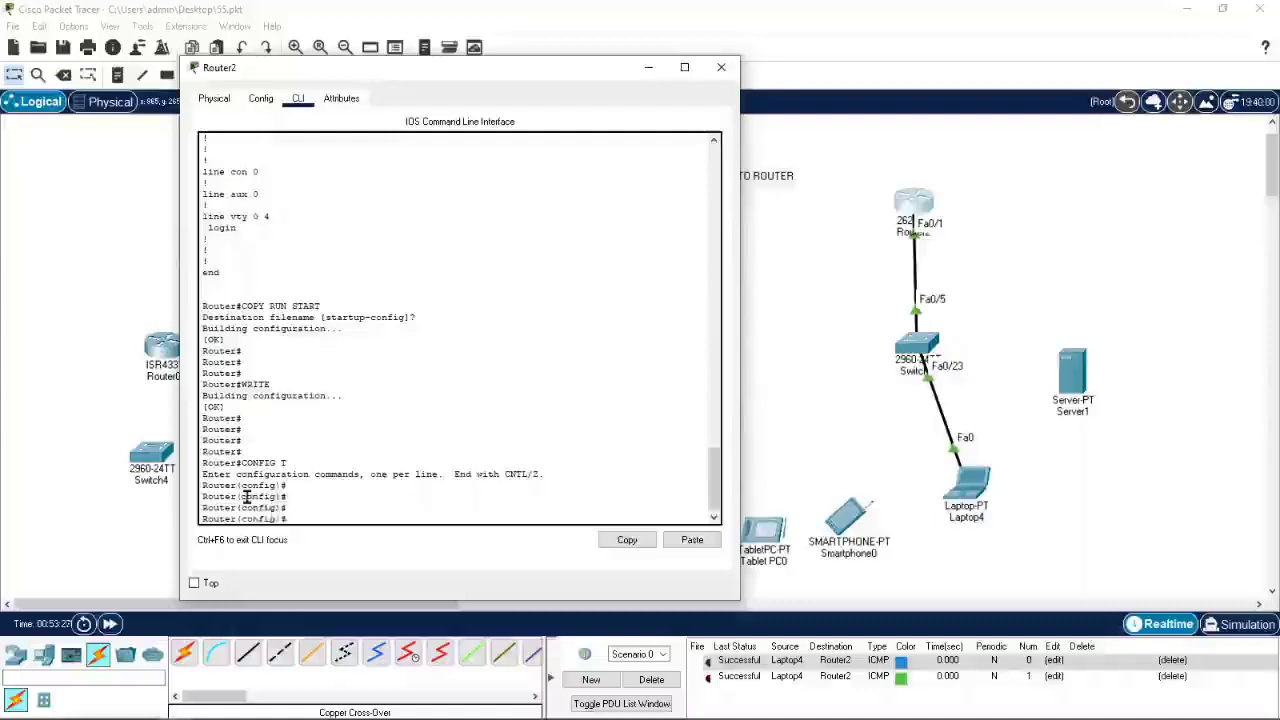
# Step: Highlight the # and (config) parts of the prompts to compare privileged and configuration modes
pyautogui.moveTo(238, 485); pyautogui.dragTo(283, 486)
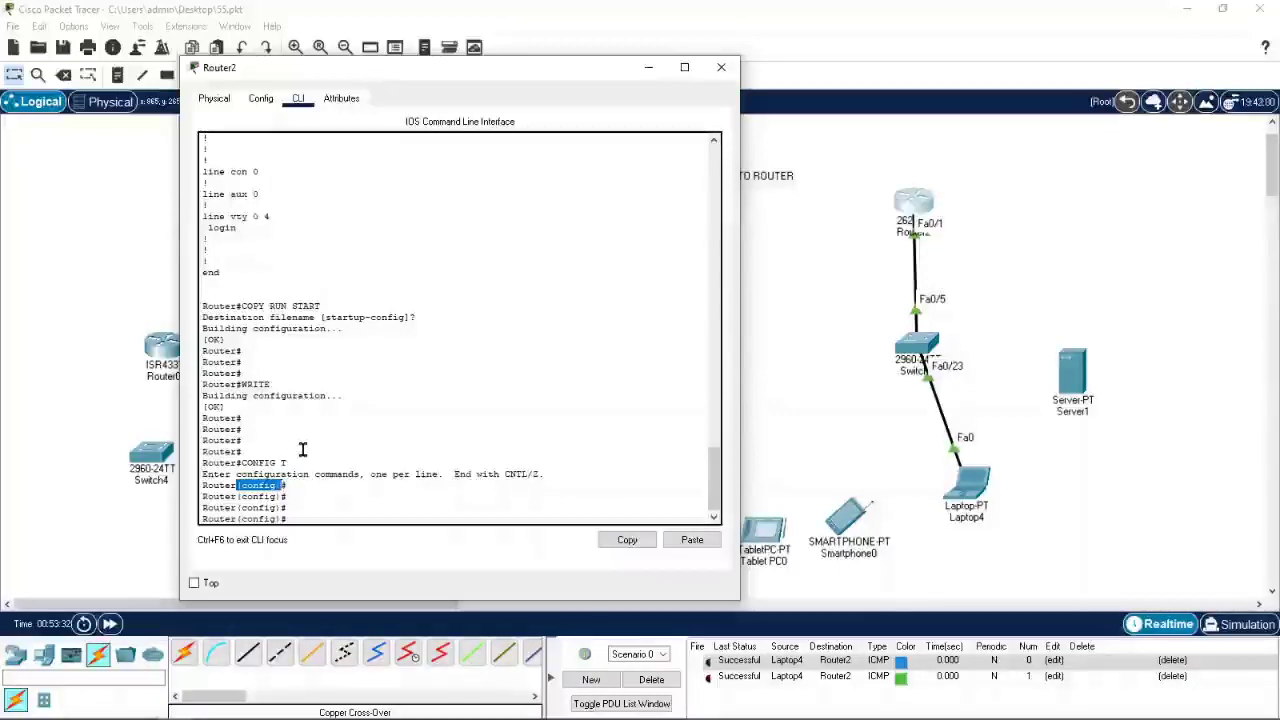
pyautogui.scroll(10, 302, 445)
pyautogui.scroll(-10, 300, 431)
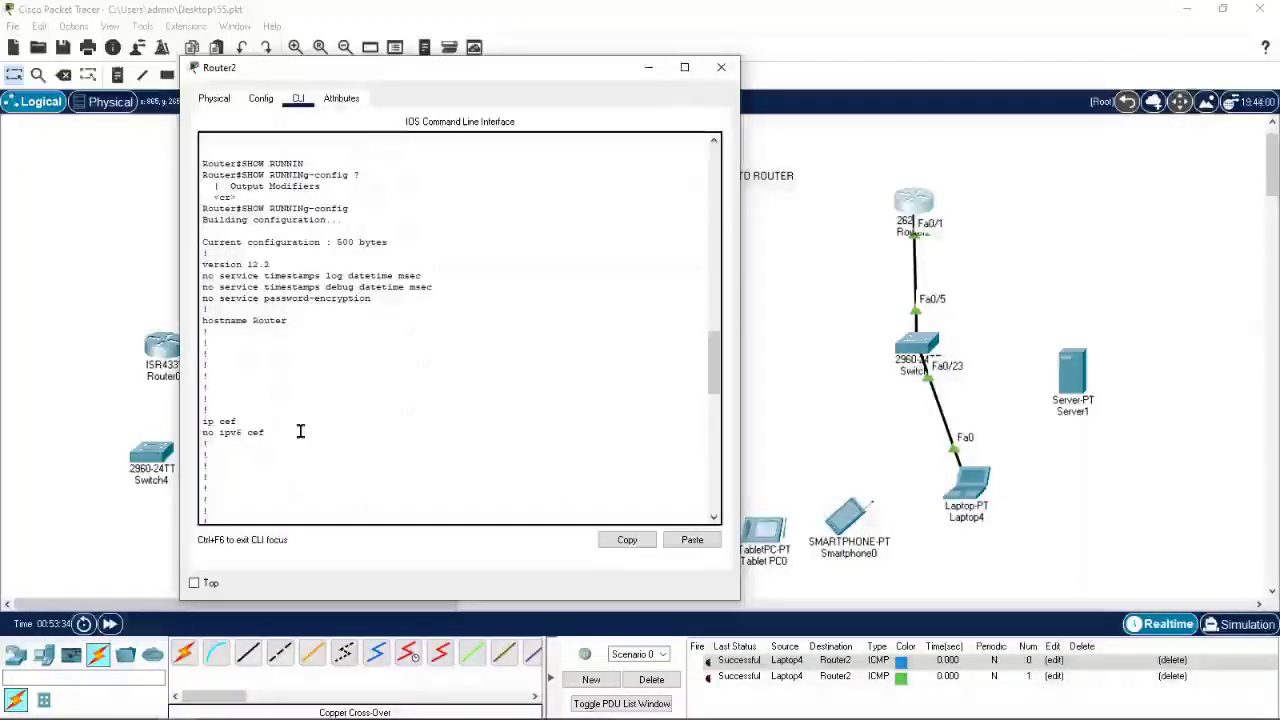
pyautogui.click(240, 434)
pyautogui.moveTo(237, 432); pyautogui.dragTo(241, 437)
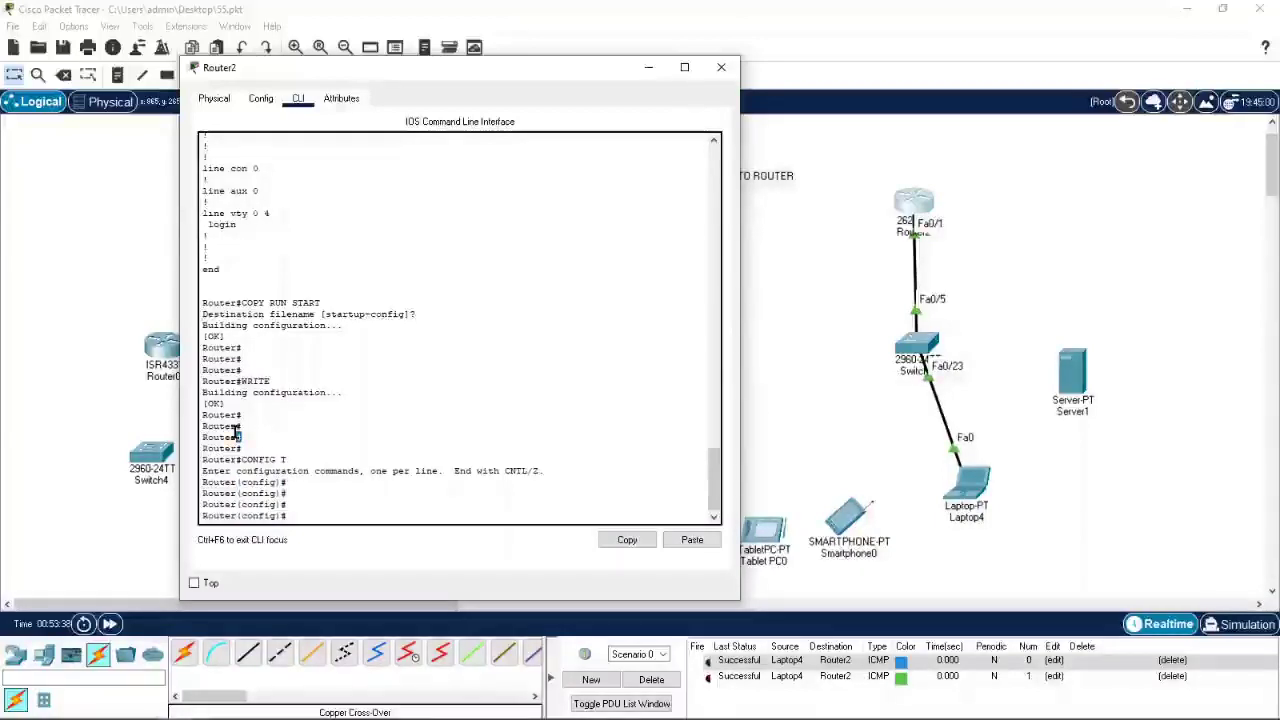
pyautogui.moveTo(239, 494); pyautogui.dragTo(286, 492)
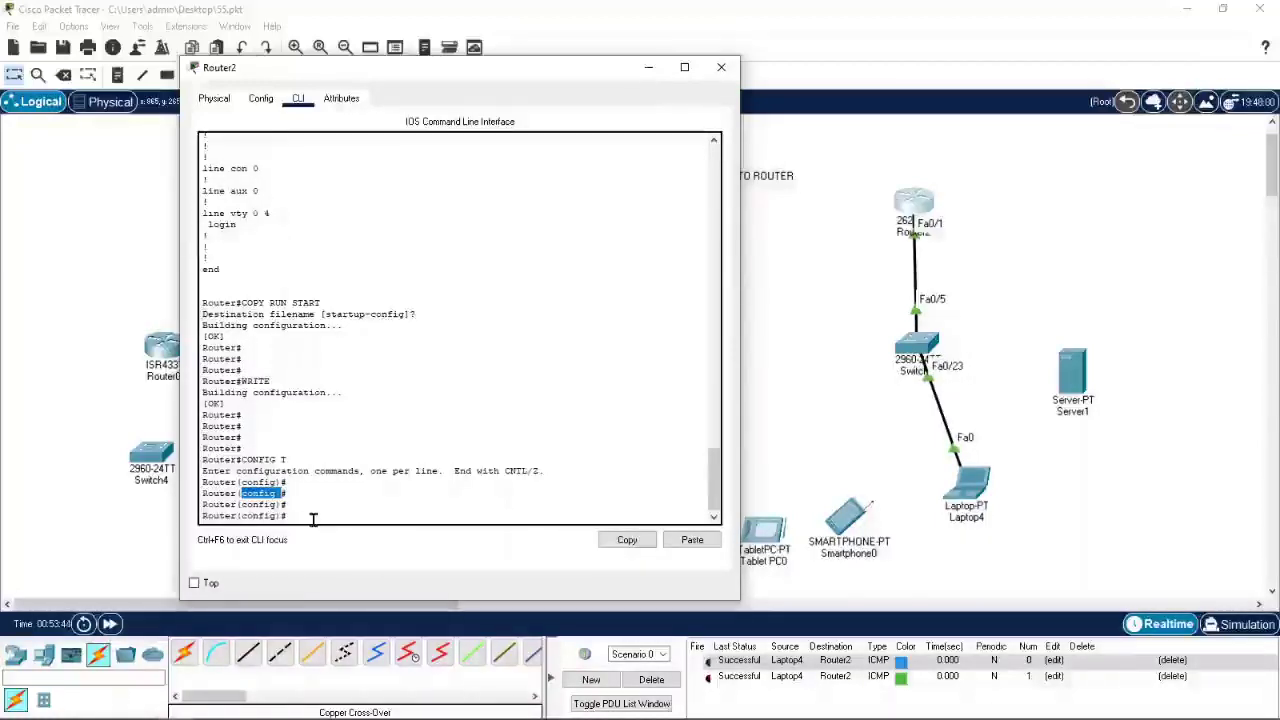
pyautogui.click(392, 437)
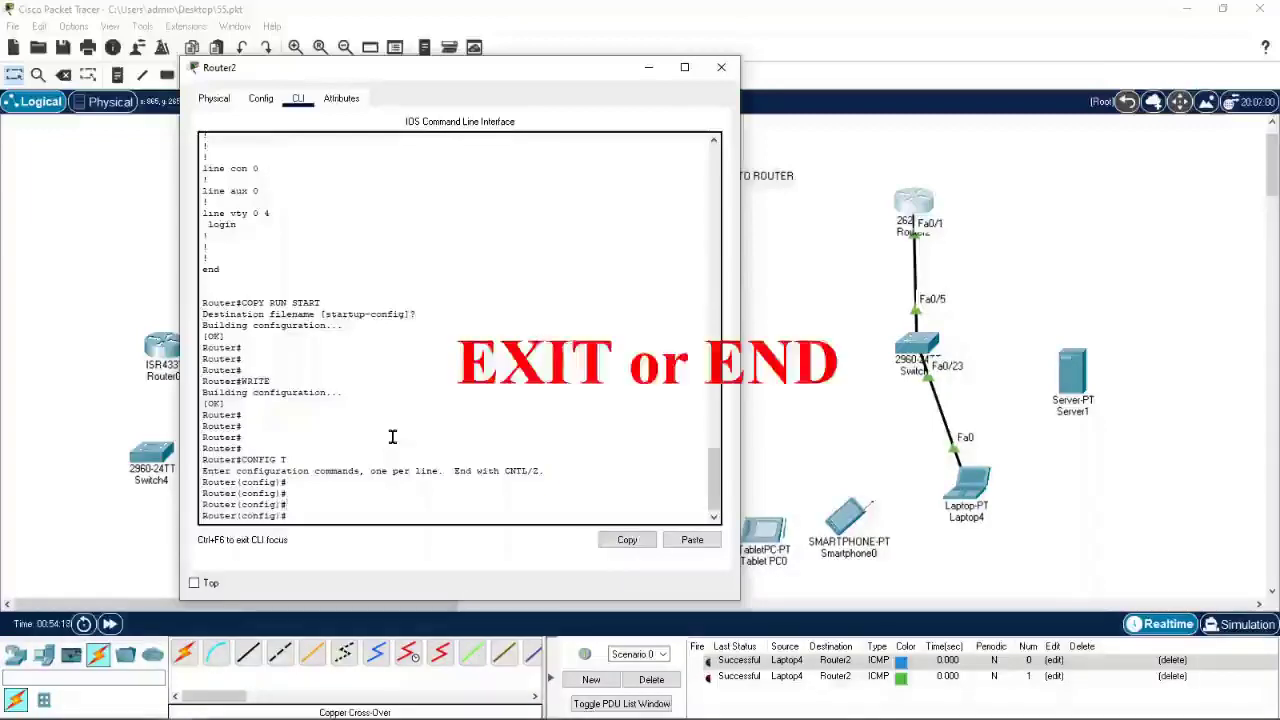
# Step: Exit configuration mode and end the Router2 console session with EXIT twice
pyautogui.write('EXIT')
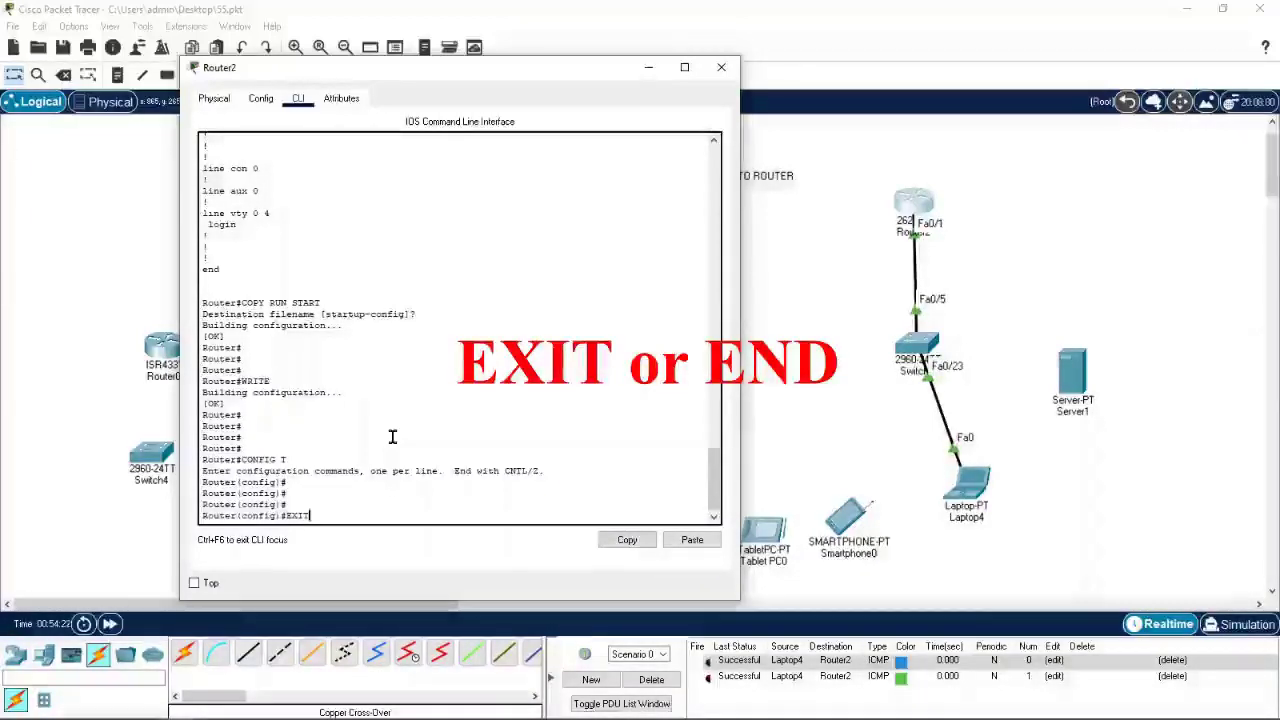
pyautogui.press('Return')
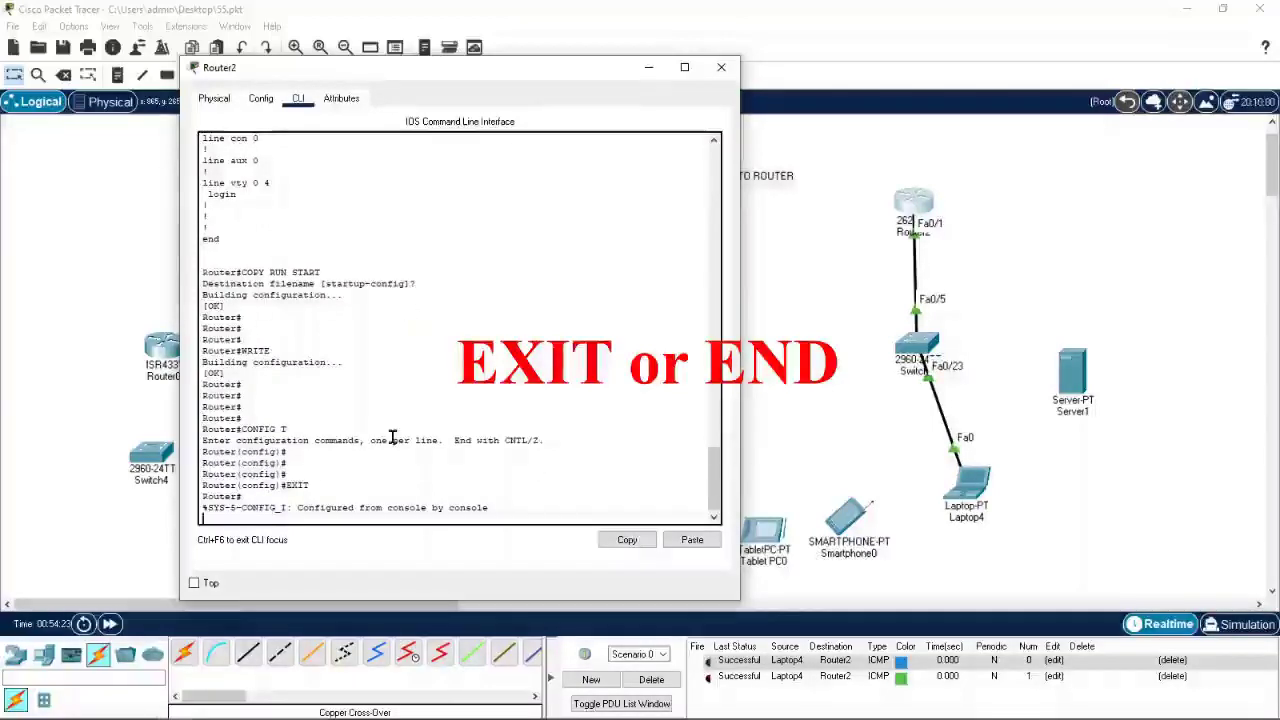
pyautogui.press('Return')
pyautogui.press('Return')
pyautogui.press('Return')
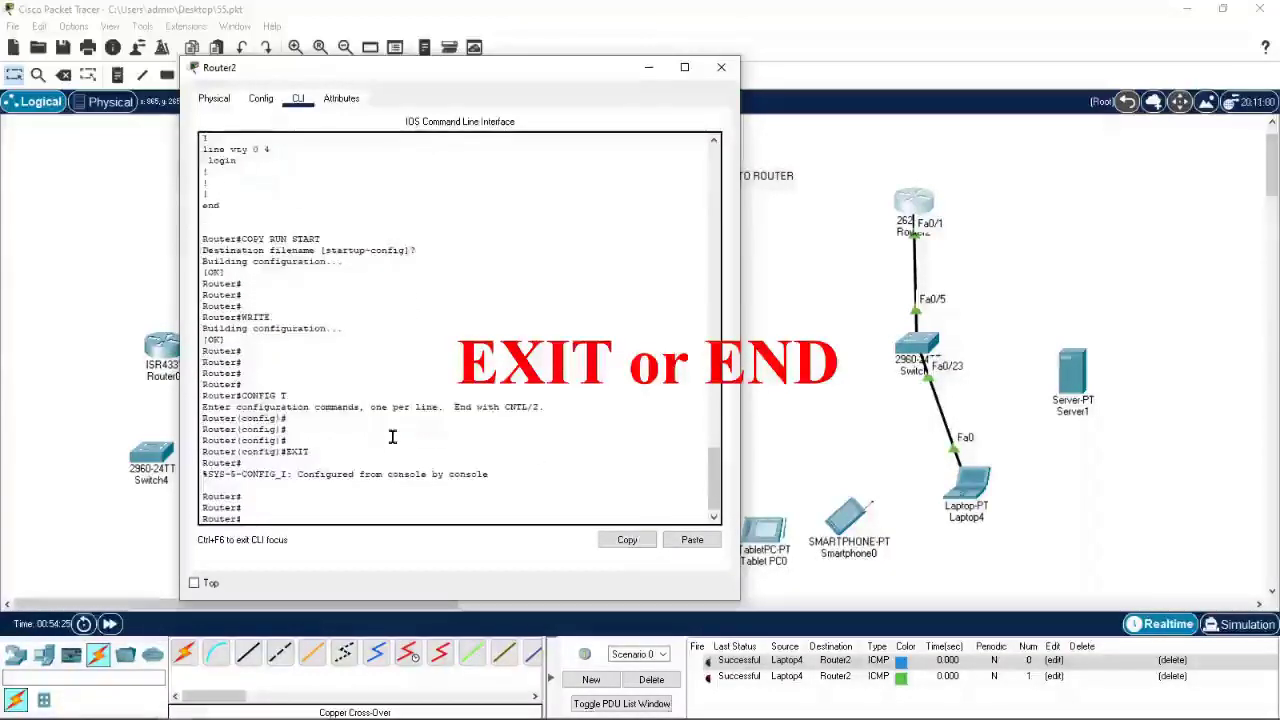
pyautogui.write('EXIT')
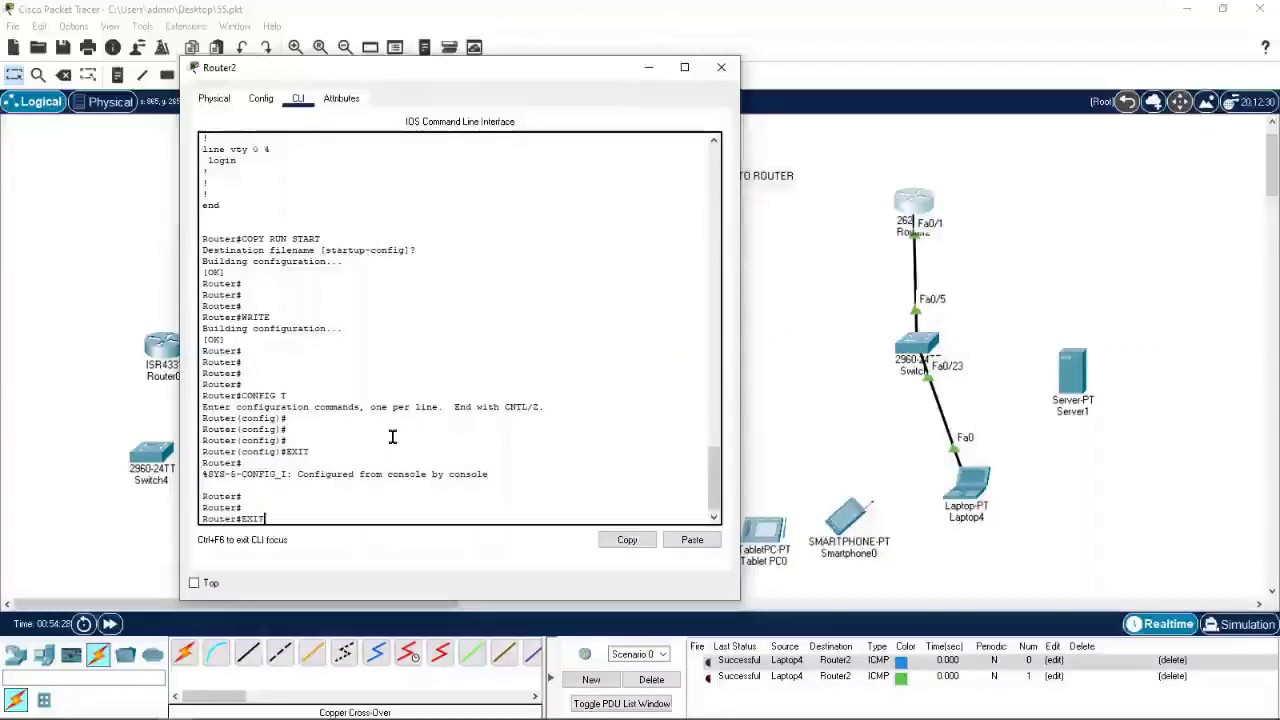
pyautogui.press('Return')
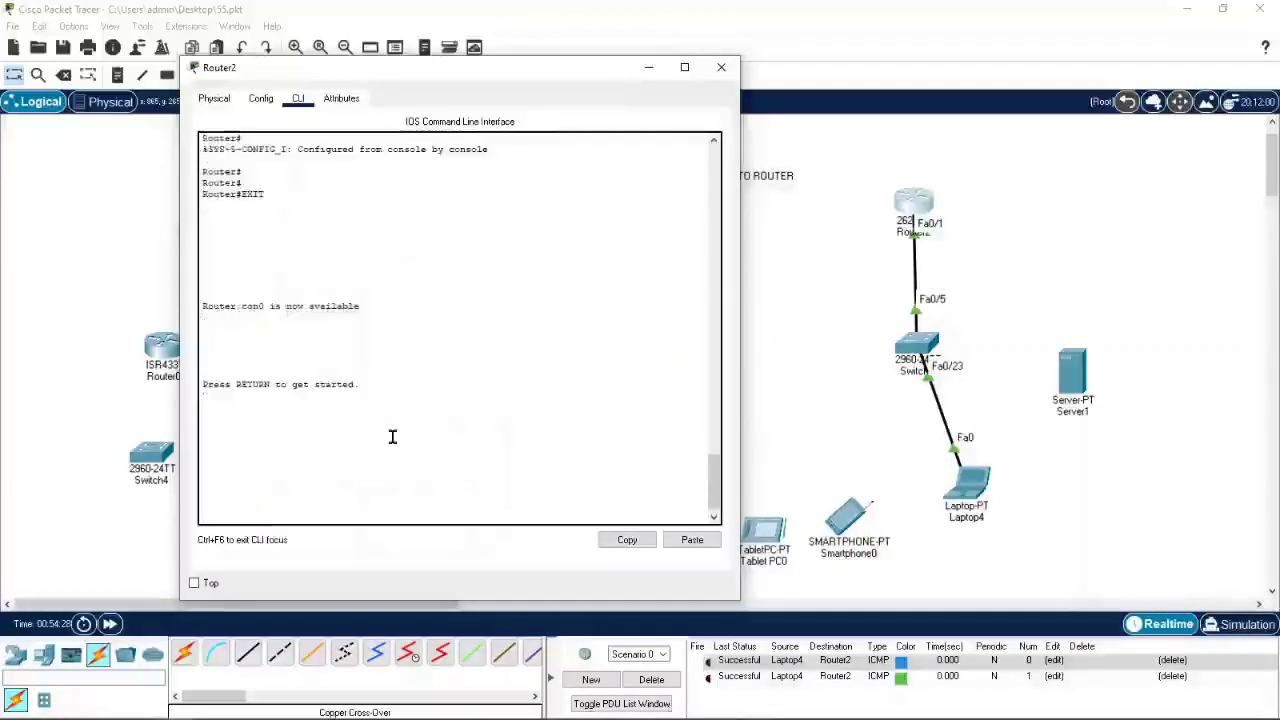
pyautogui.press('Return')
pyautogui.press('Return')
pyautogui.press('Return')
pyautogui.press('Return')
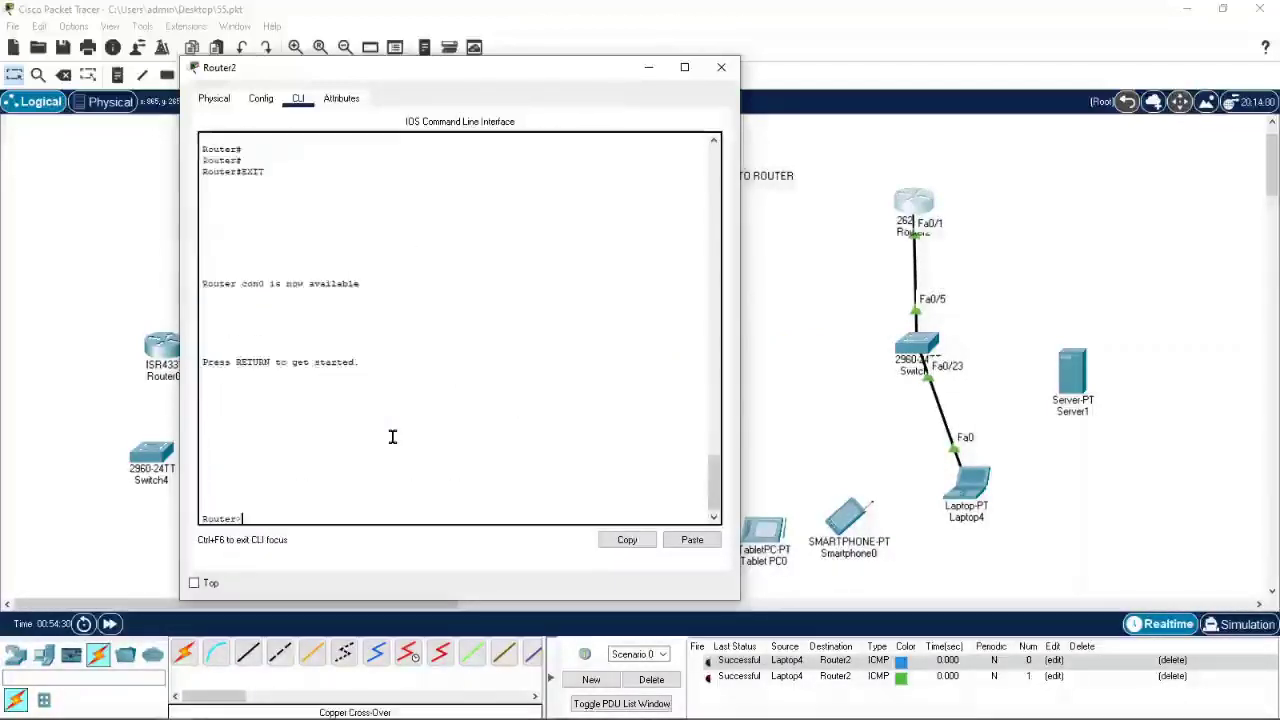
# Step: Return to Router(config)# using EN and CONF T
pyautogui.write('EN')
pyautogui.press('Return')
pyautogui.press('Return')
pyautogui.press('Return')
pyautogui.write('CONF T')
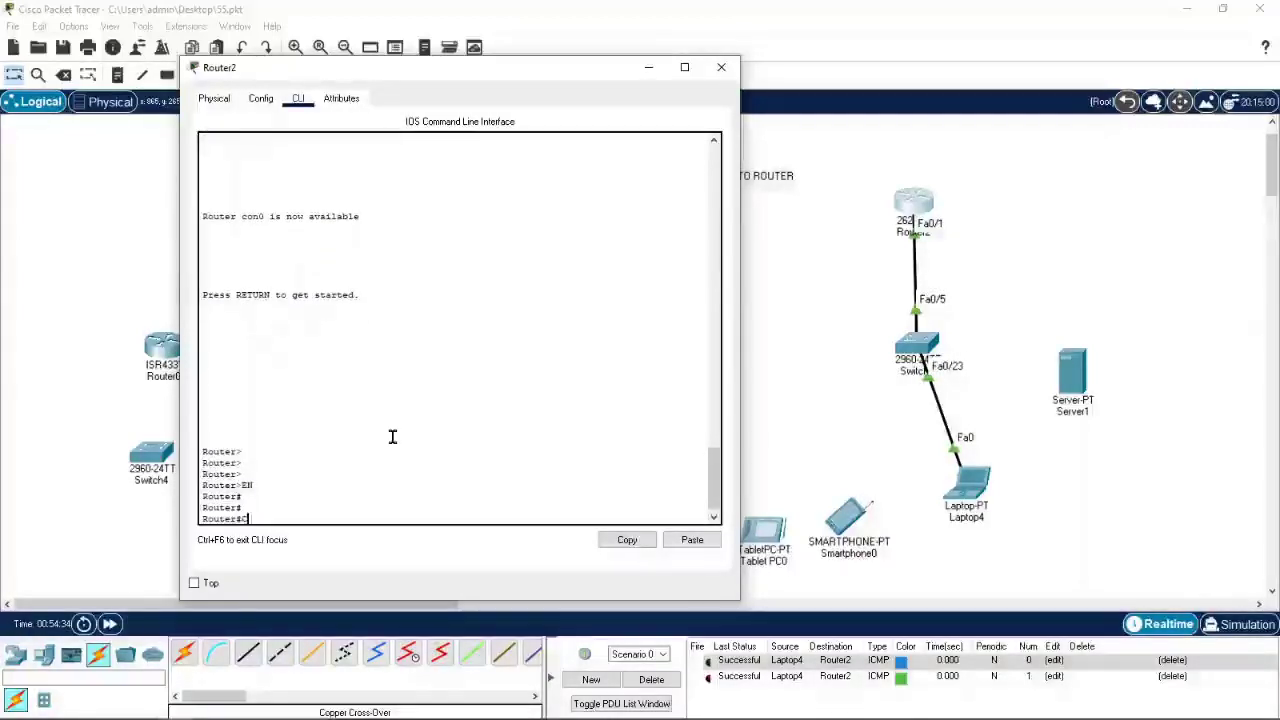
pyautogui.press('Return')
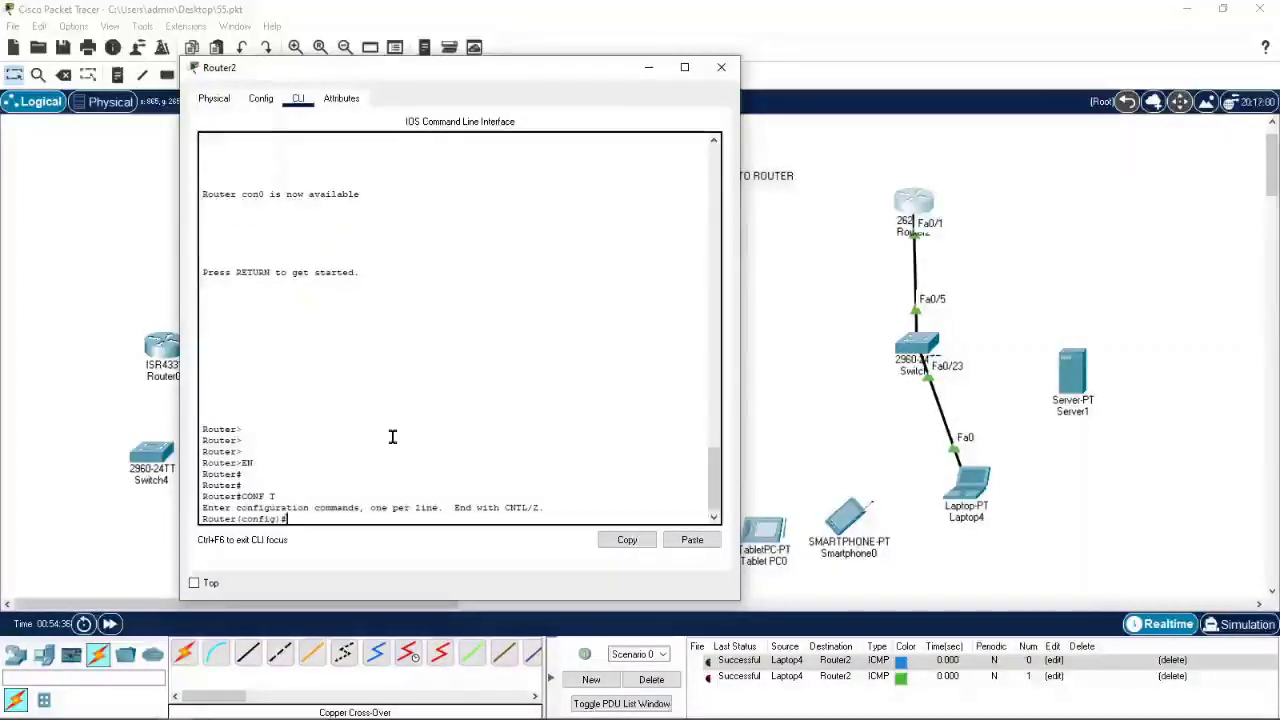
pyautogui.press('Return')
pyautogui.press('Return')
pyautogui.press('Return')
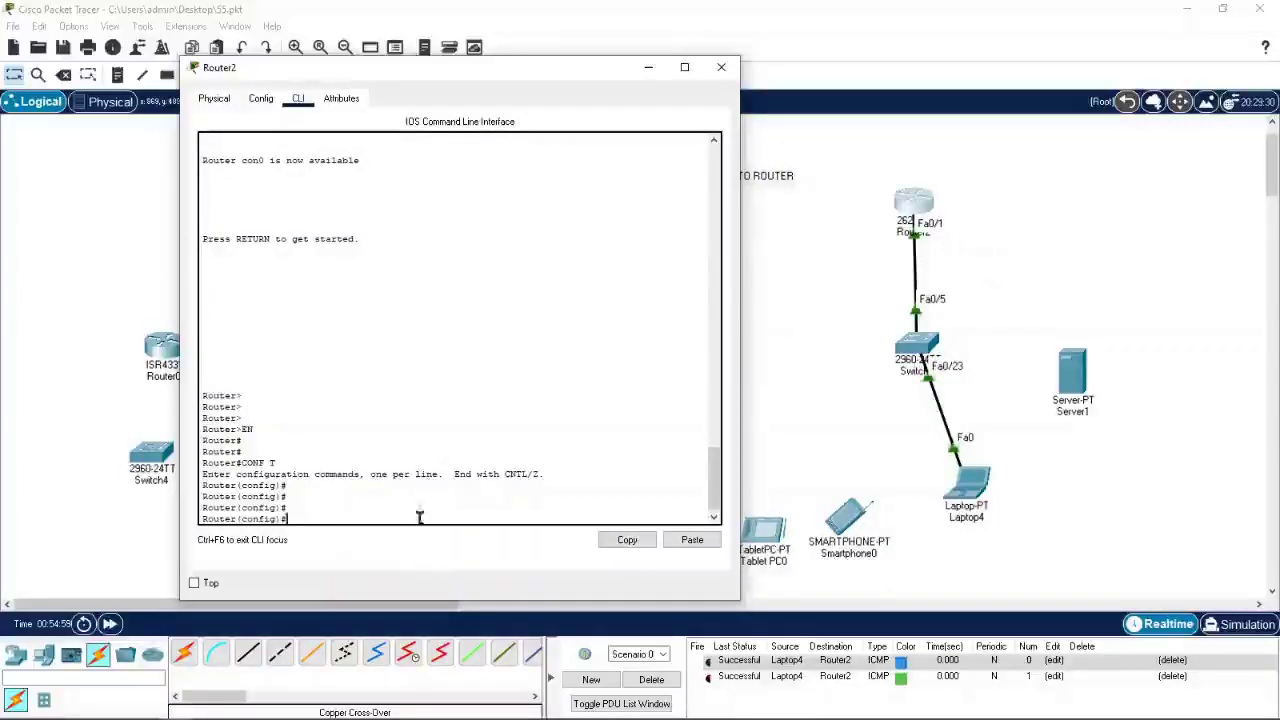
# Step: Enter interface configuration for FastEthernet0/1 with INT FA 0/1
pyautogui.press('Return')
pyautogui.press('Return')
pyautogui.press('Return')
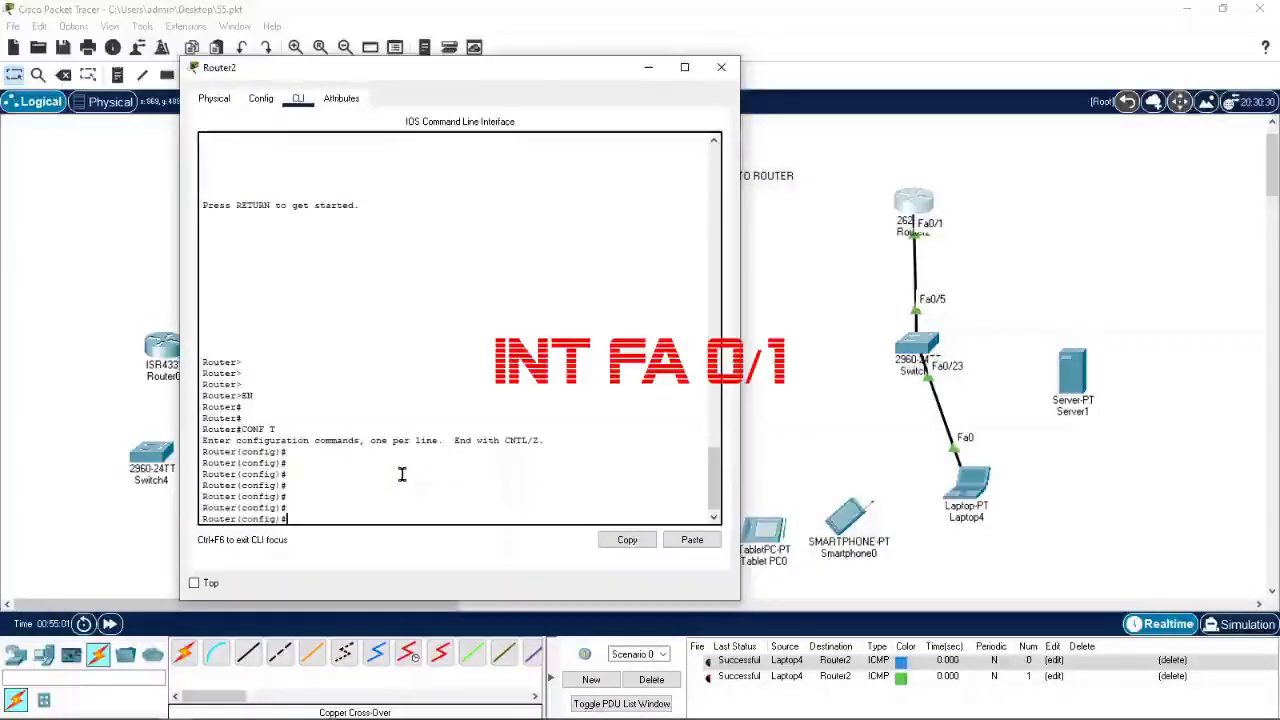
pyautogui.write('INT')
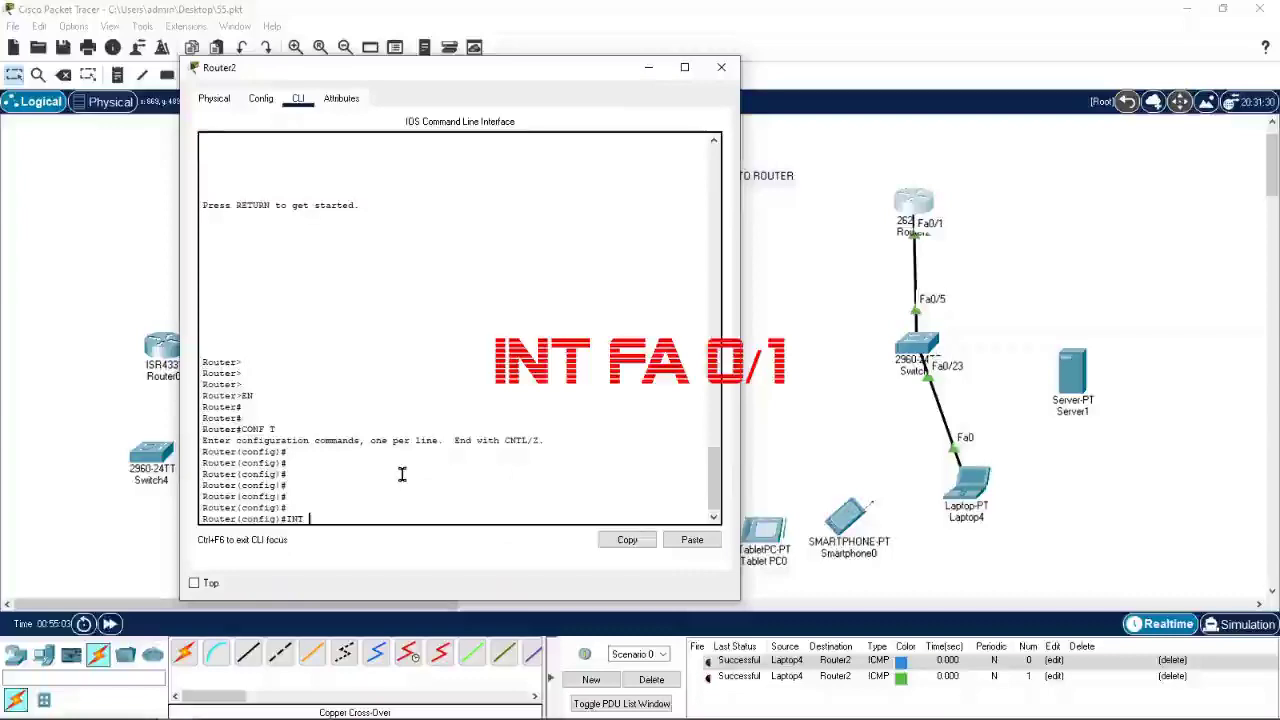
pyautogui.write(' FA 0/')
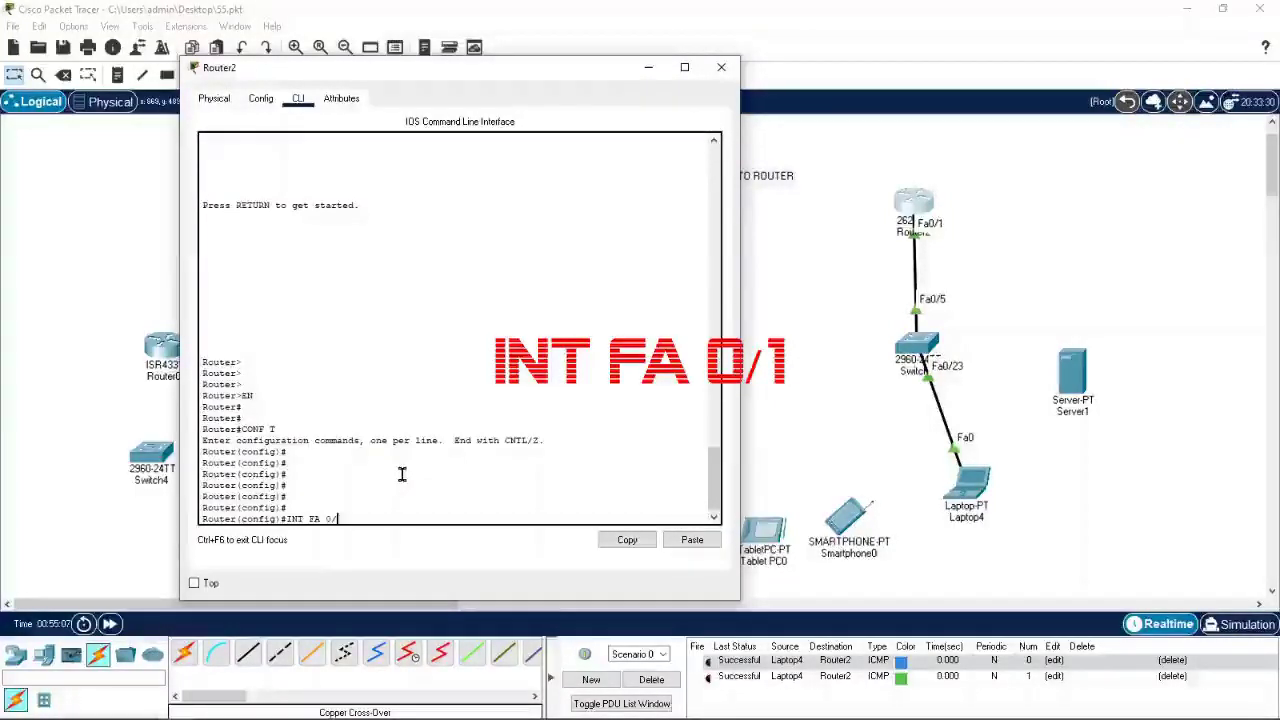
pyautogui.write('1')
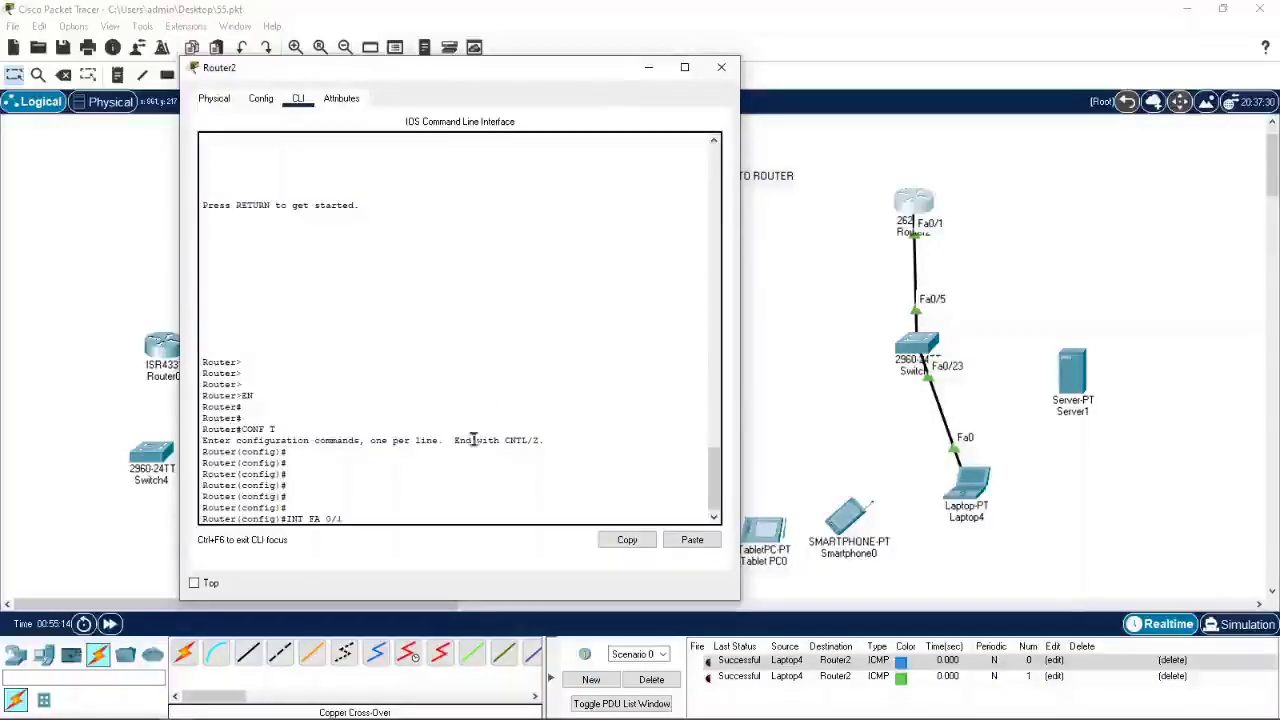
pyautogui.press('Return')
pyautogui.press('Return')
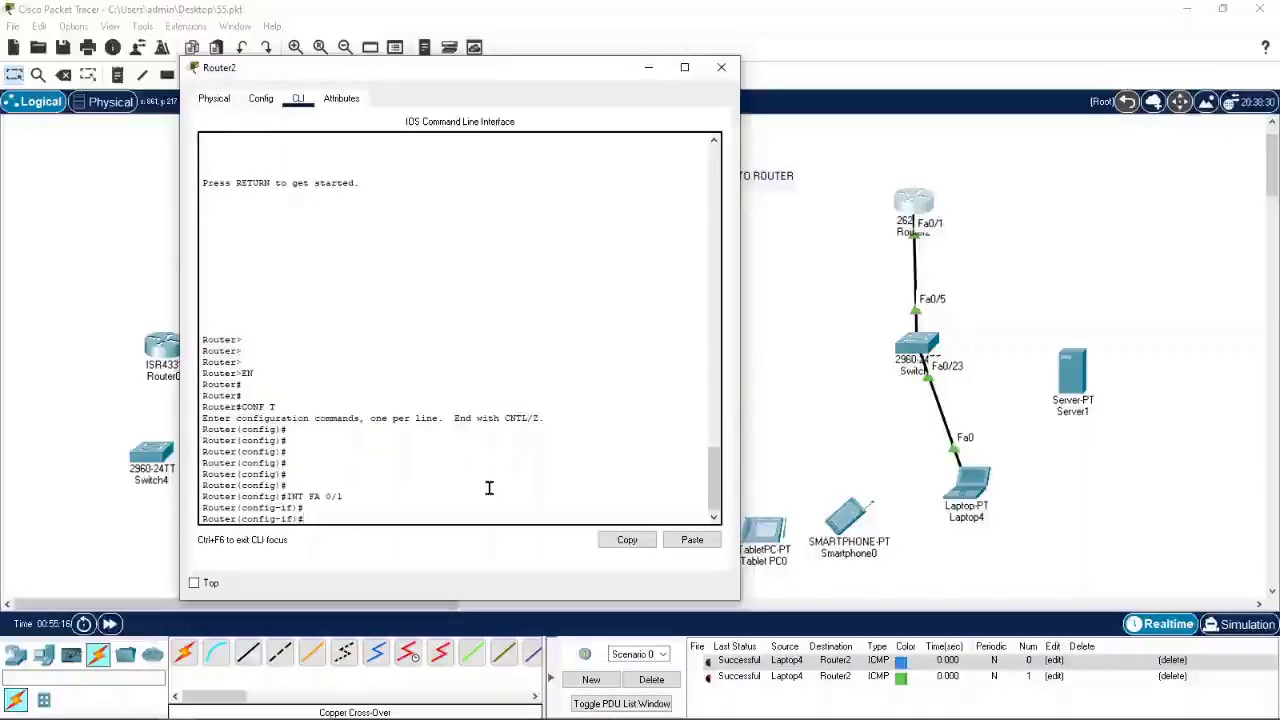
# Step: Set the Fa0/1 description to 'LINKING TO SWITCH 1'
pyautogui.write('DESCR')
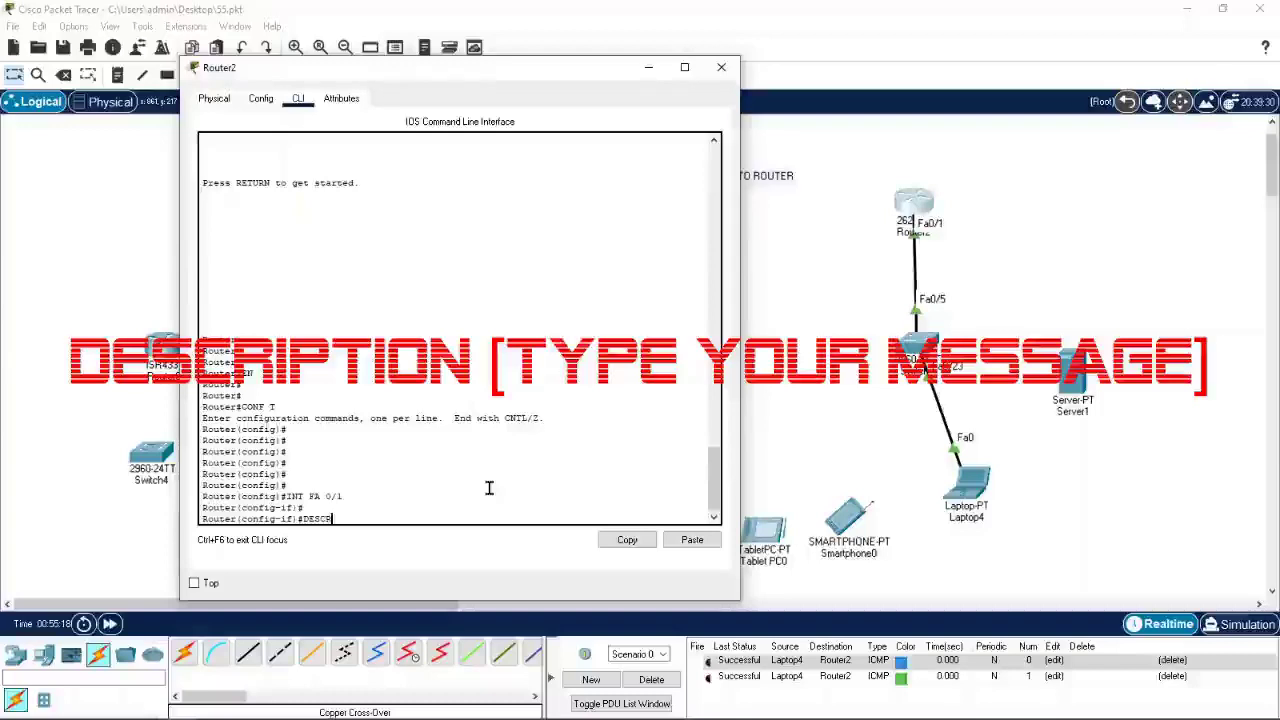
pyautogui.write('I')
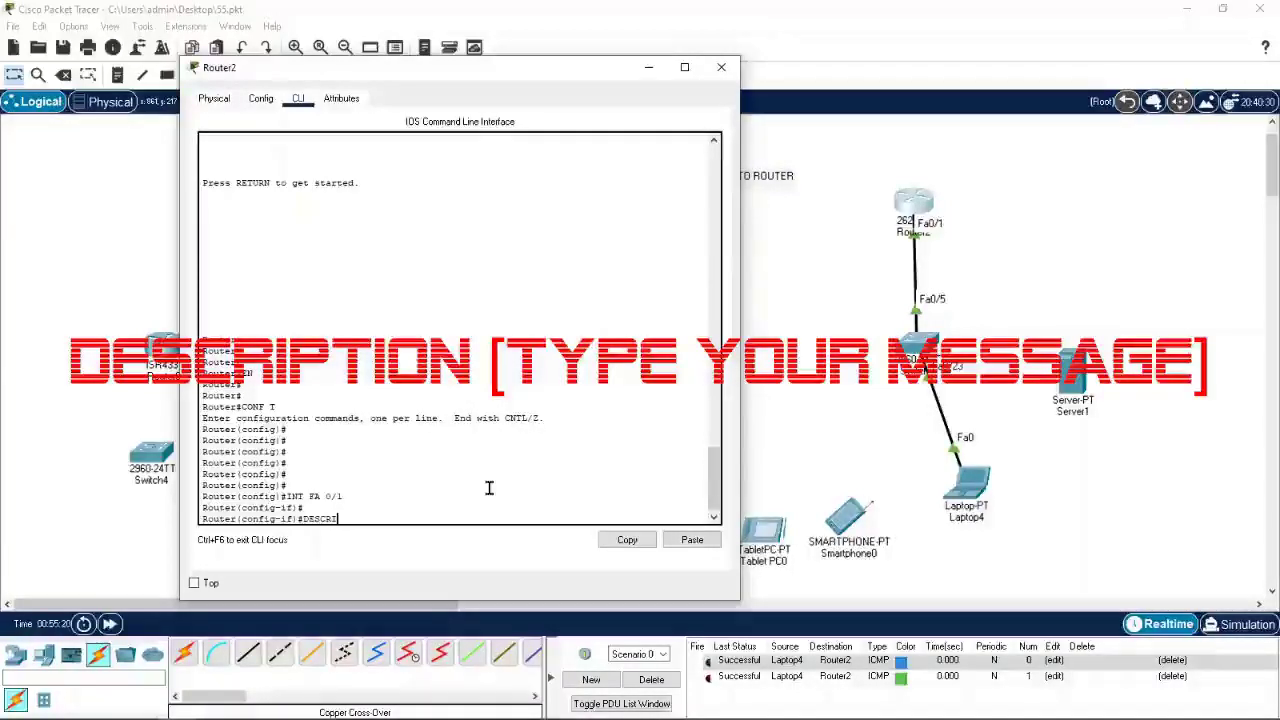
pyautogui.write('PTION')
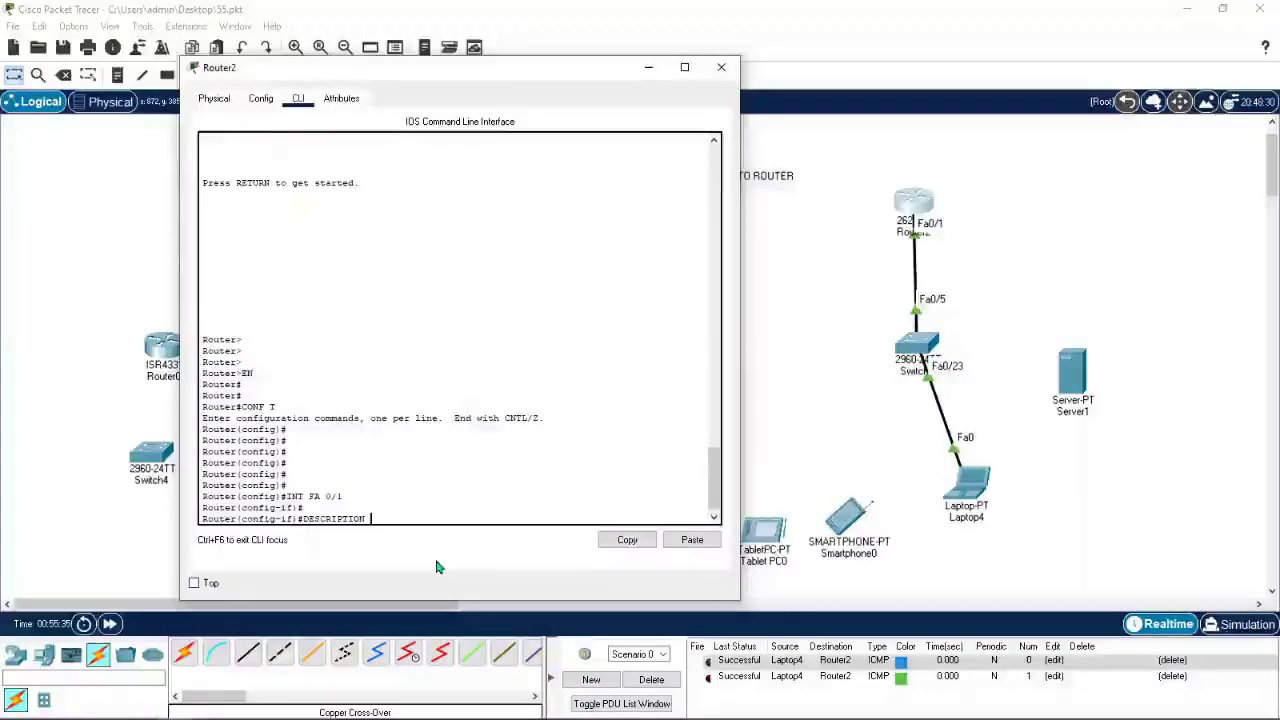
pyautogui.write('USNKING TO S')
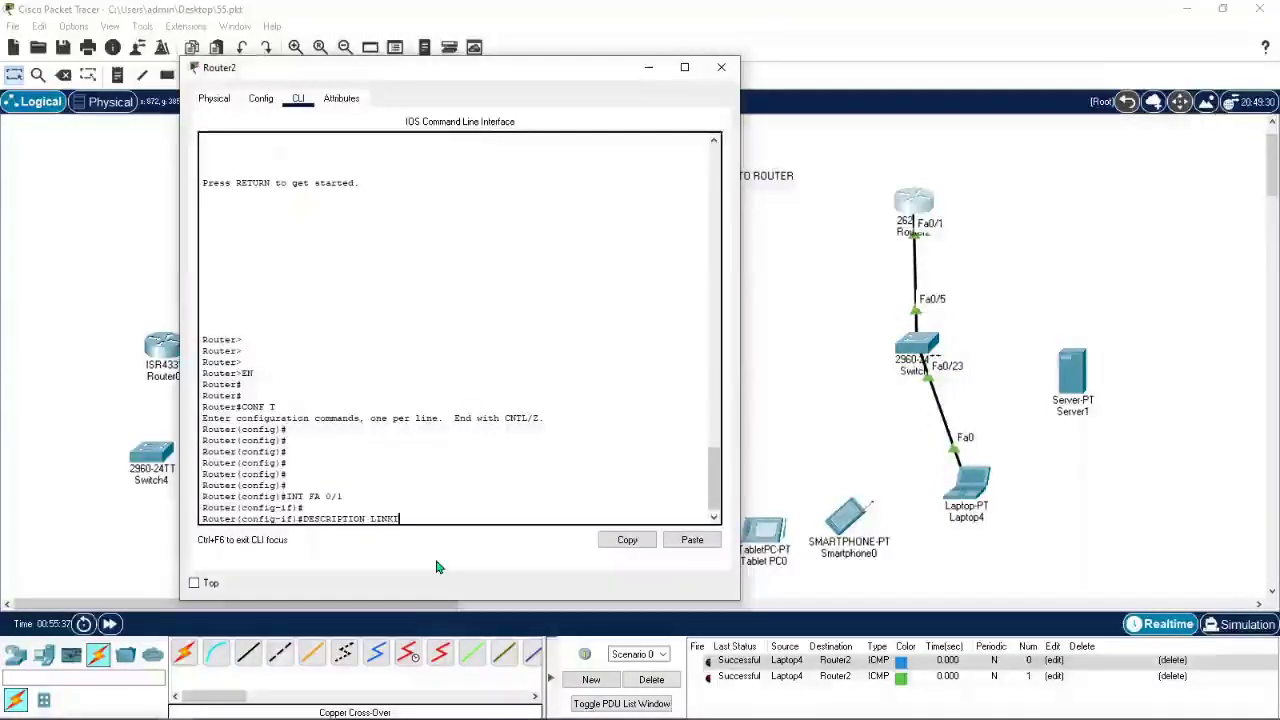
pyautogui.write('WITCH 1')
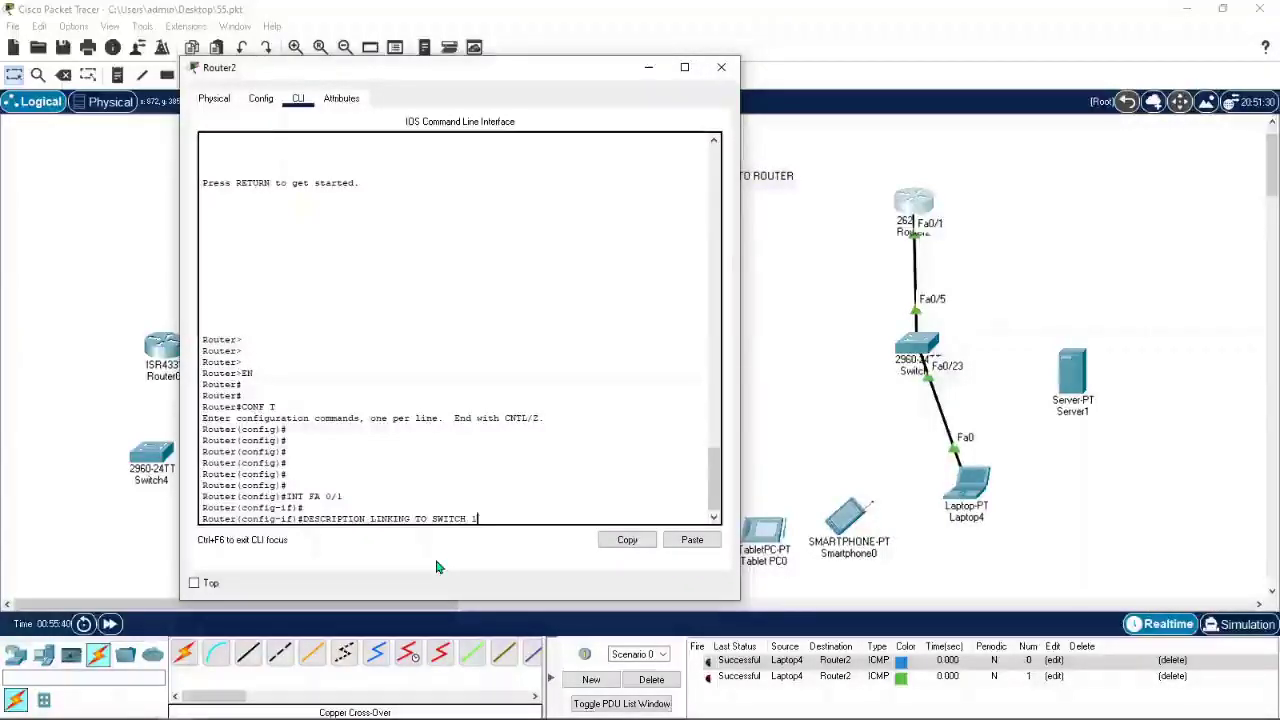
pyautogui.press('Return')
pyautogui.press('Return')
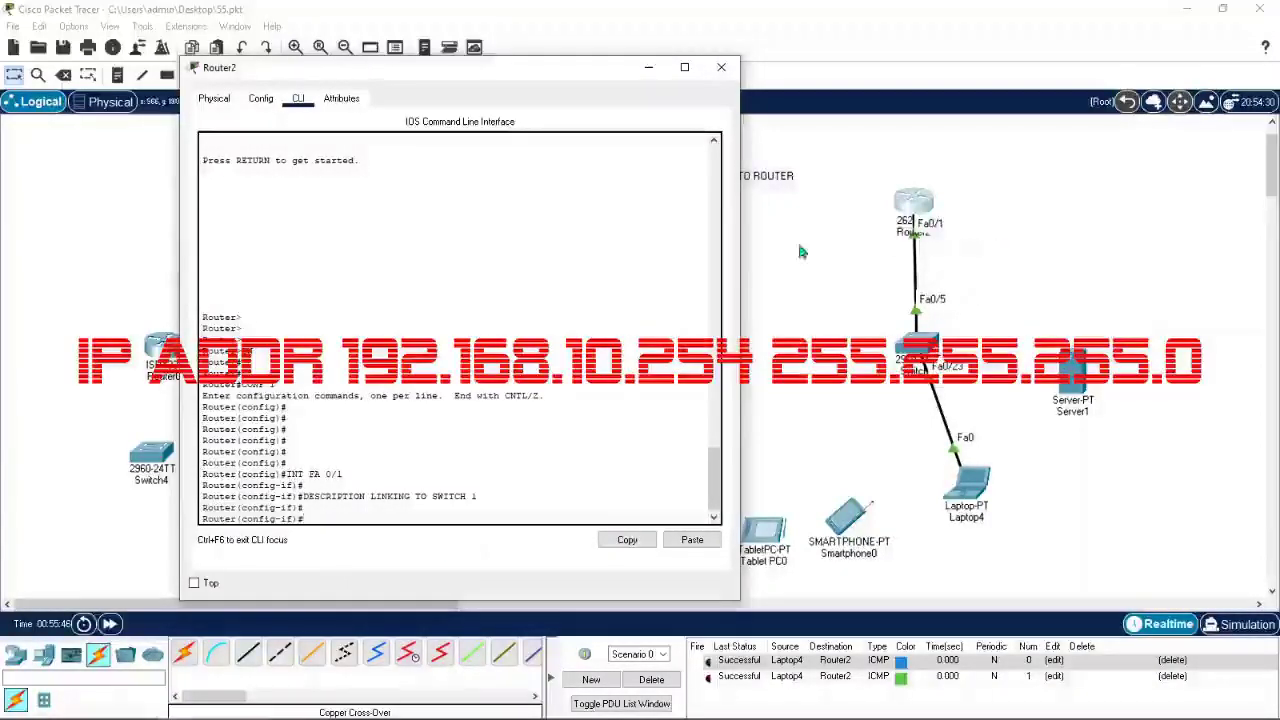
# Step: Assign Fa0/1 the IP address 192.168.10.254 with mask 255.255.255.0
pyautogui.write('IP A')
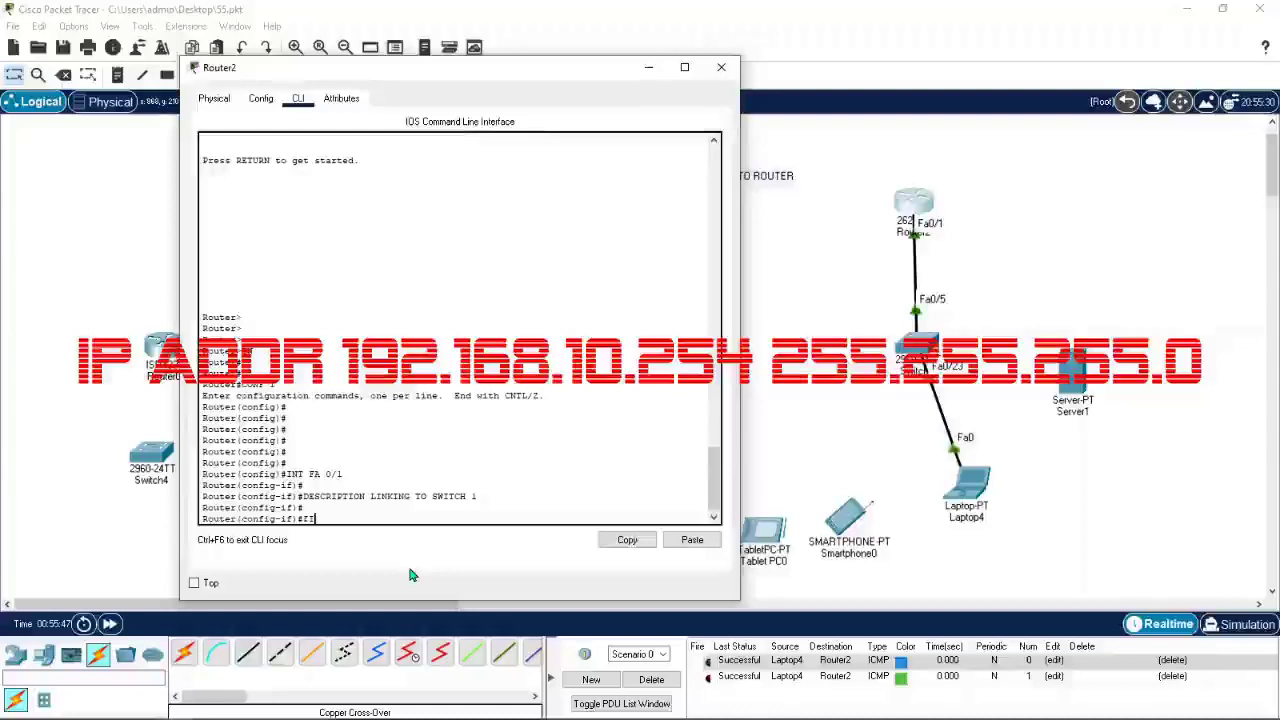
pyautogui.write('DDR')
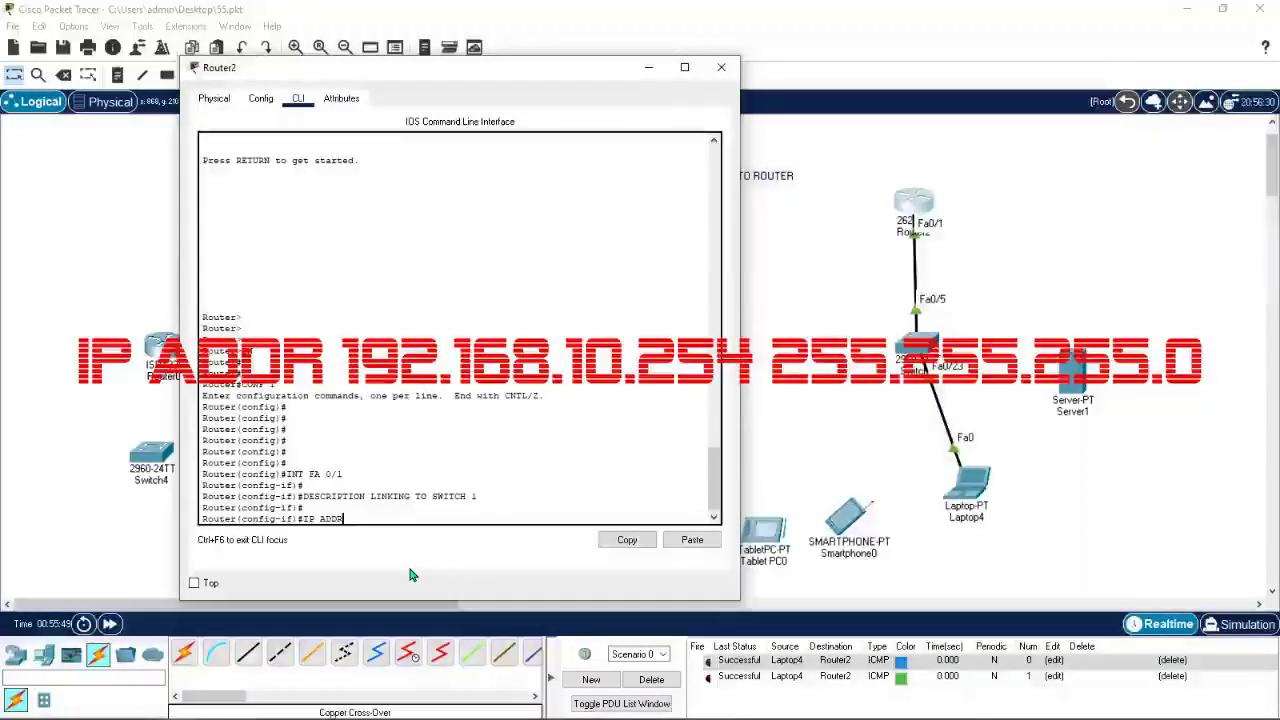
pyautogui.write('ESS')
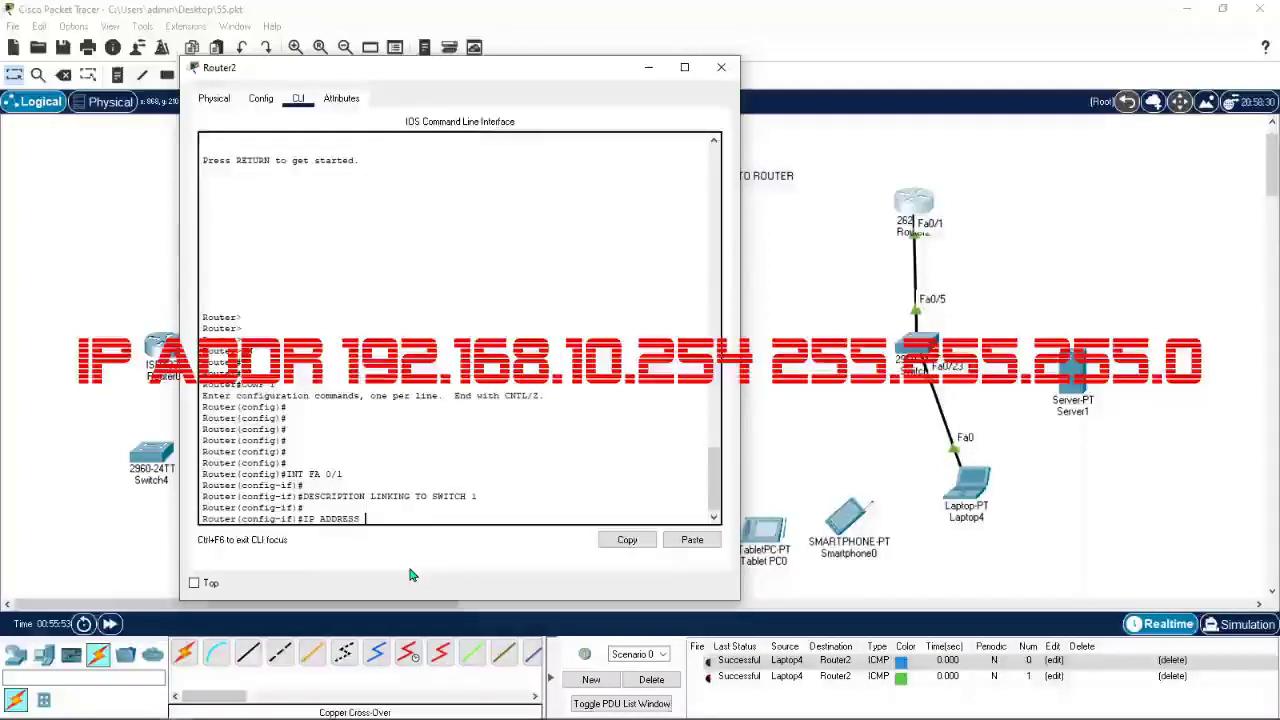
pyautogui.write(' 192.168')
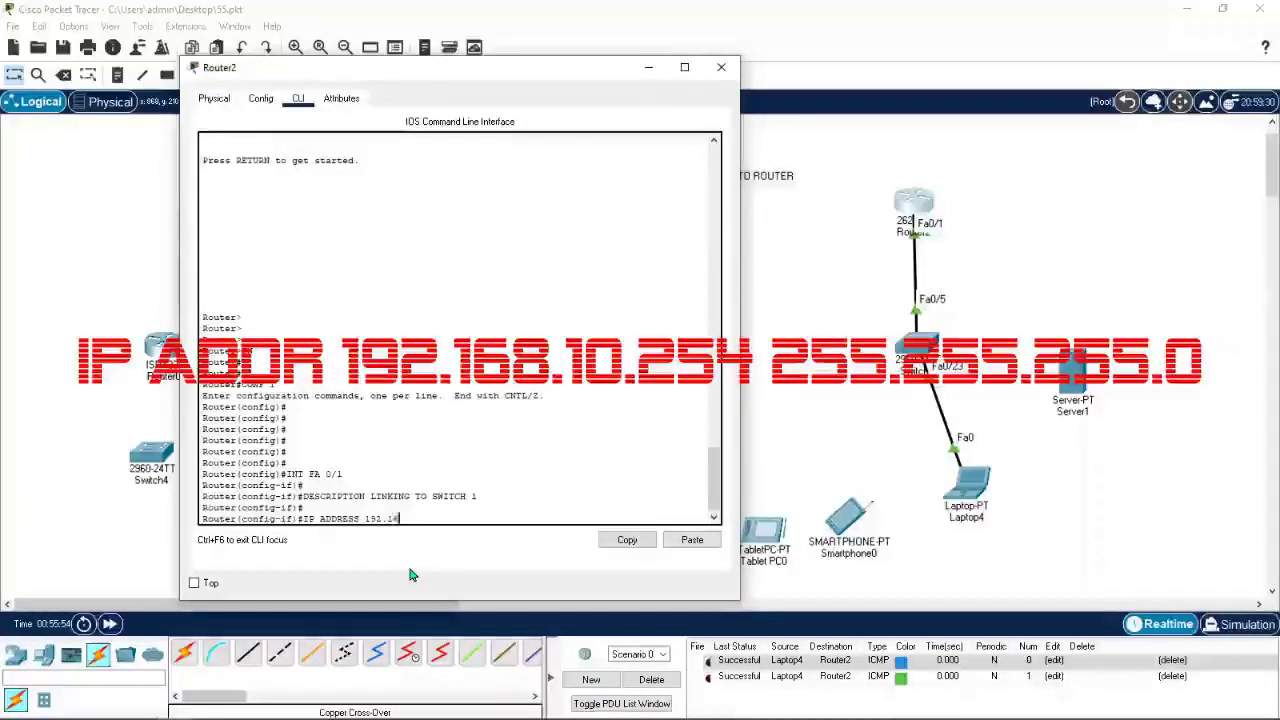
pyautogui.write('.10.')
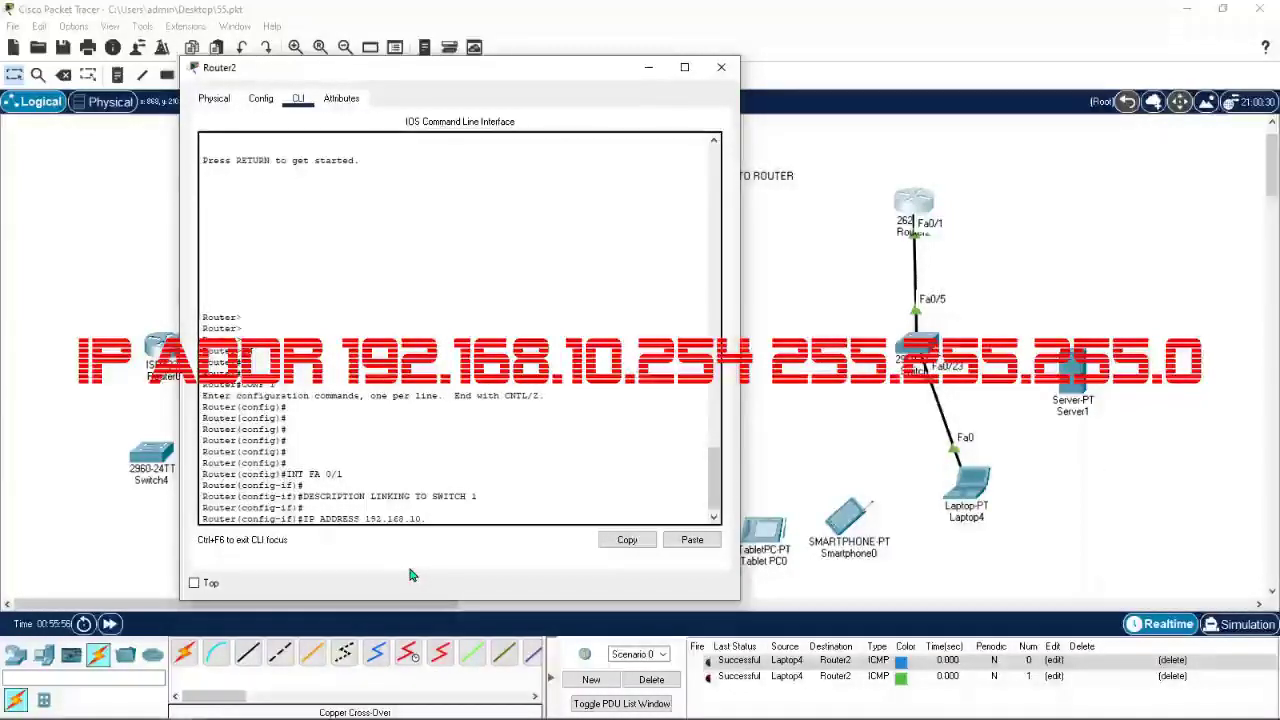
pyautogui.write('254')
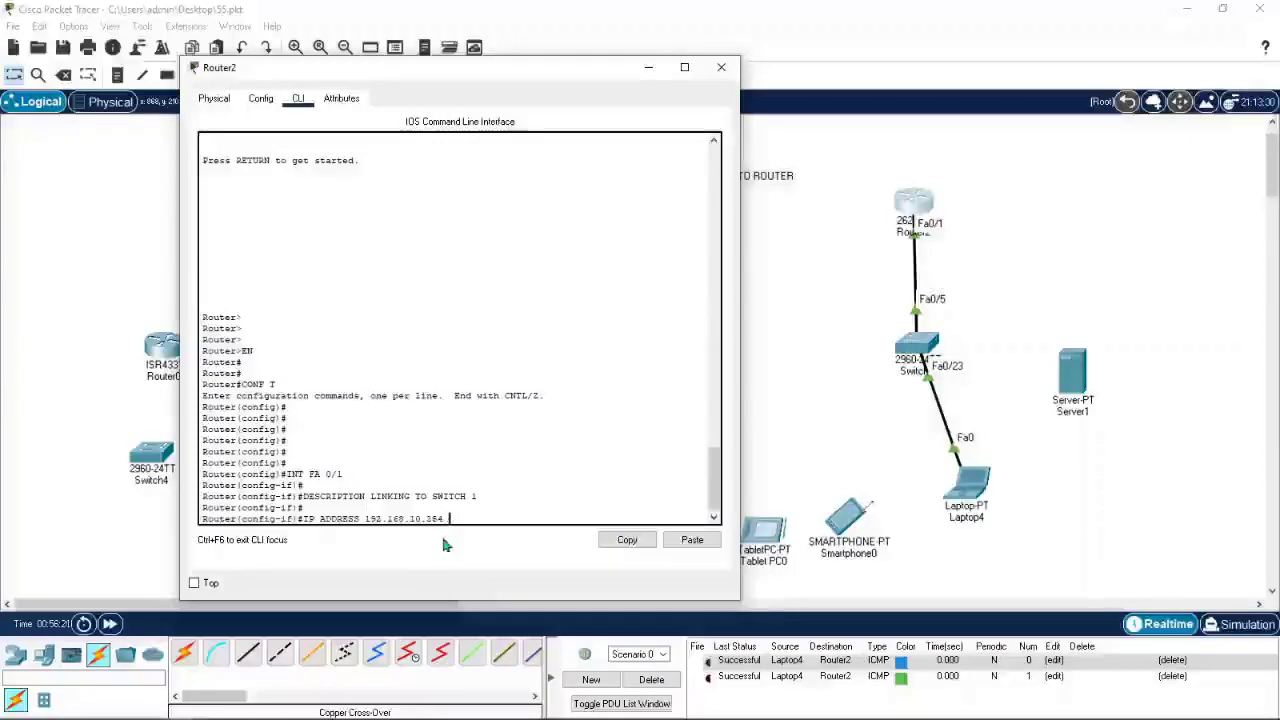
pyautogui.write('255.255.255.0')
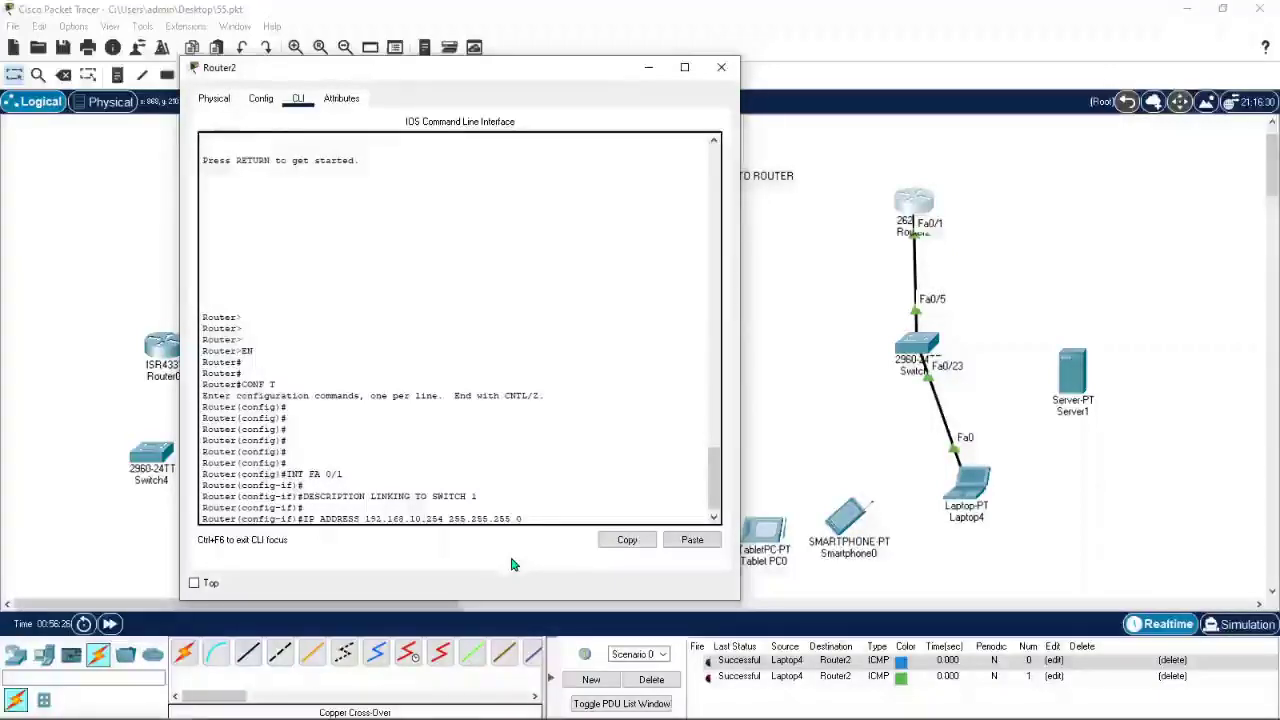
pyautogui.press('Return')
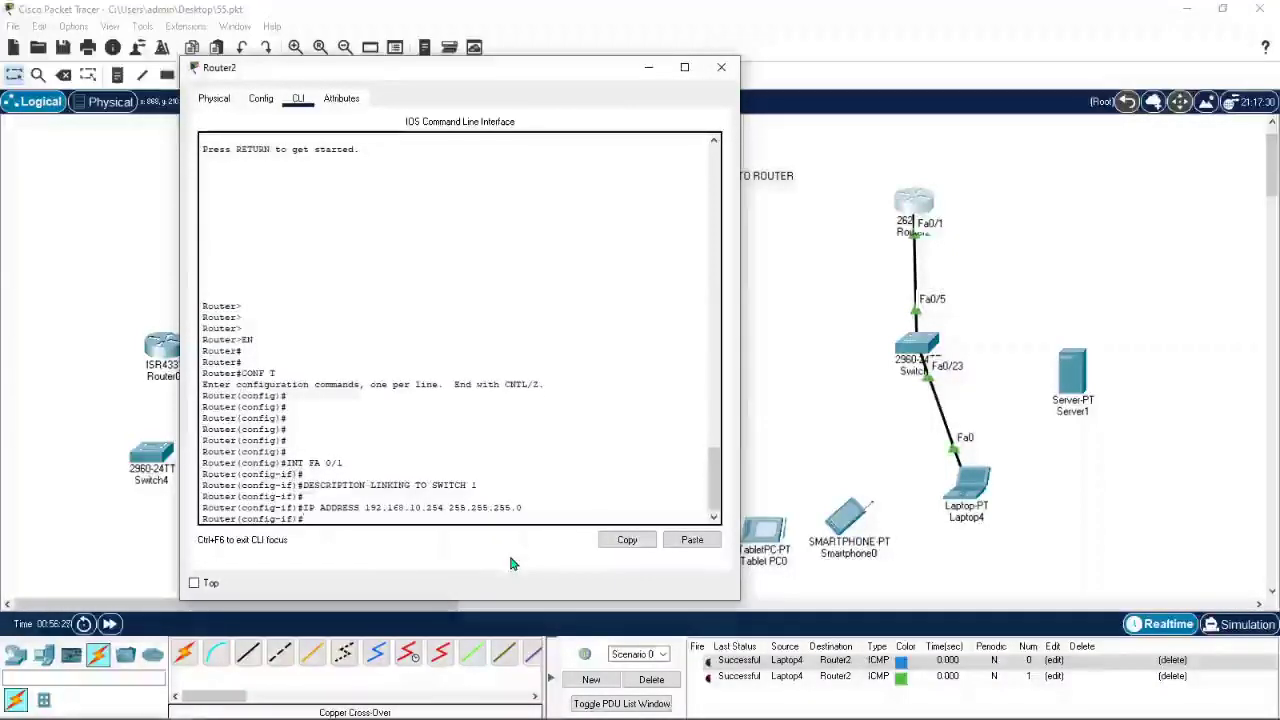
pyautogui.press('Return')
pyautogui.press('Return')
# Step: Bring Fa0/1 up with NO SHUTDOWN
pyautogui.write('NO ')
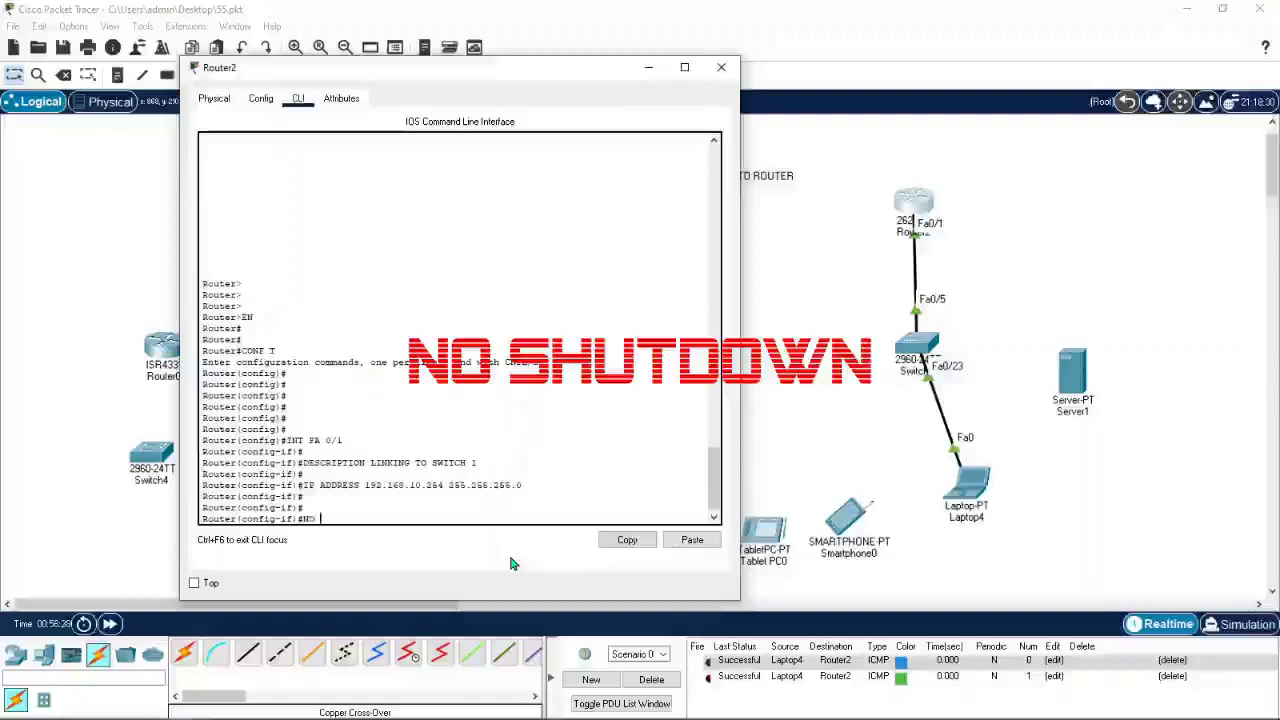
pyautogui.write('SHUTDOWN')
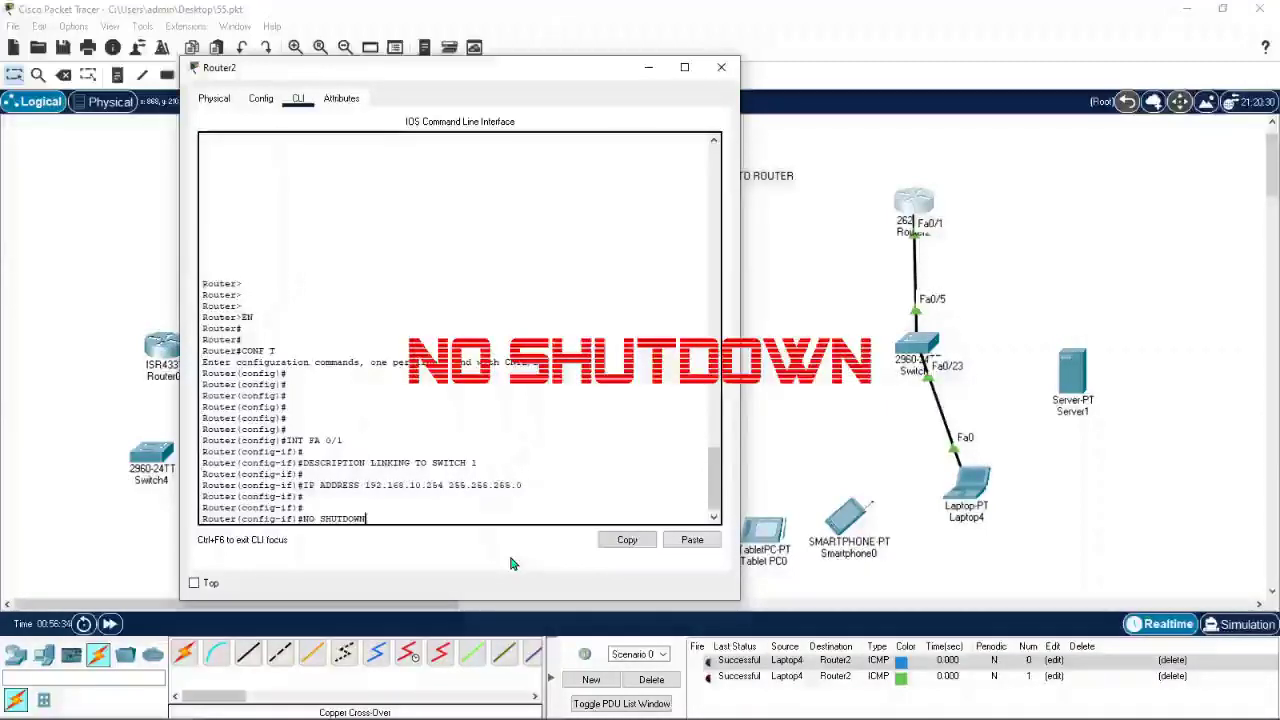
pyautogui.moveTo(366, 519); pyautogui.dragTo(302, 517)
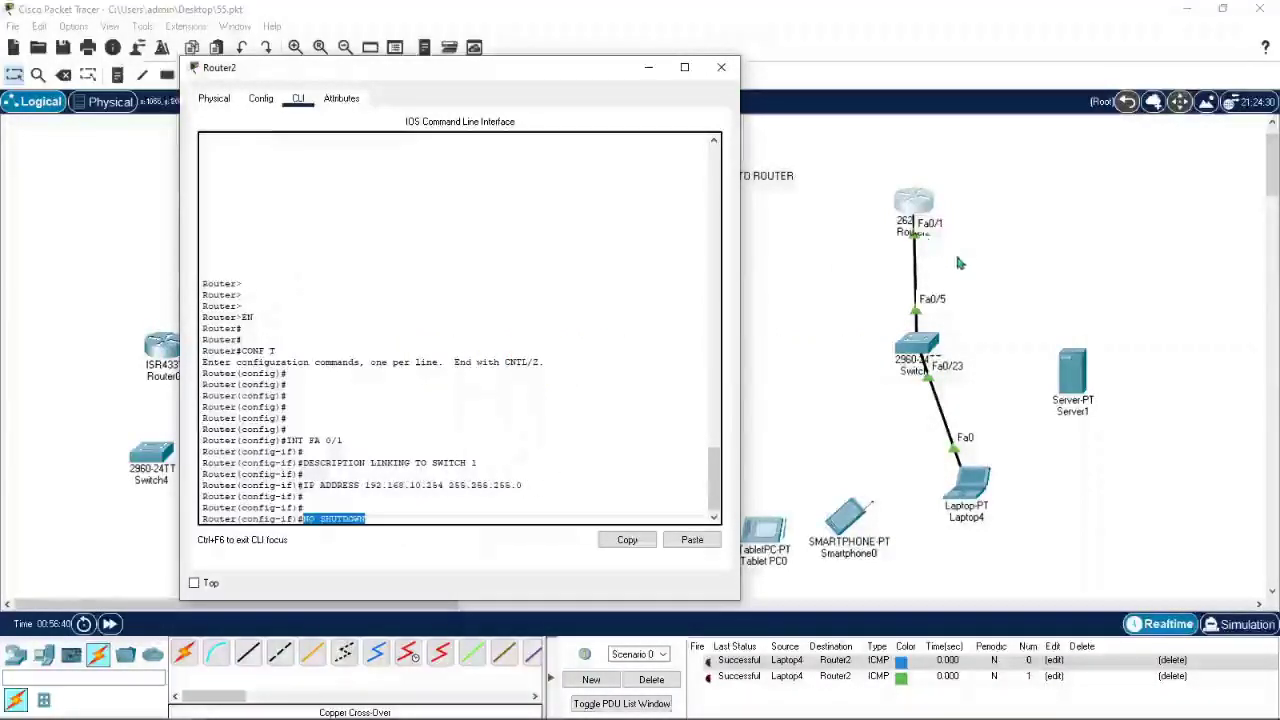
pyautogui.click(412, 515)
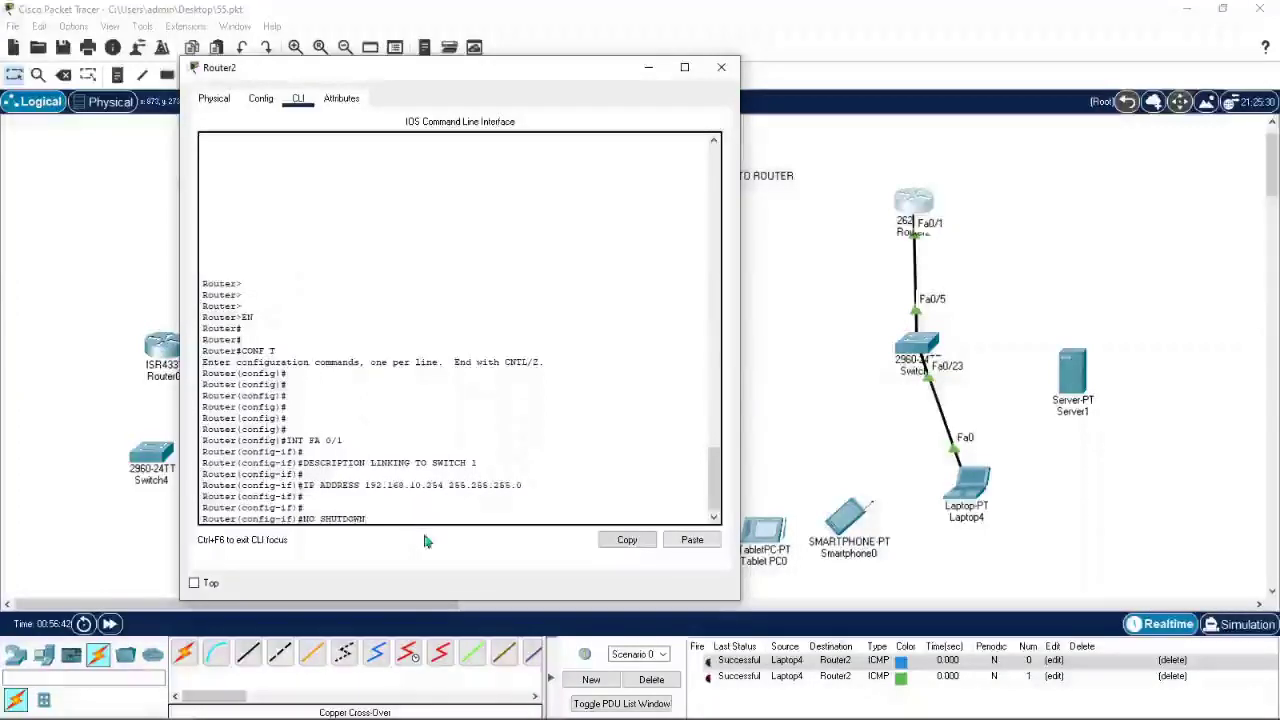
pyautogui.press('Return')
pyautogui.press('Return')
pyautogui.press('Return')
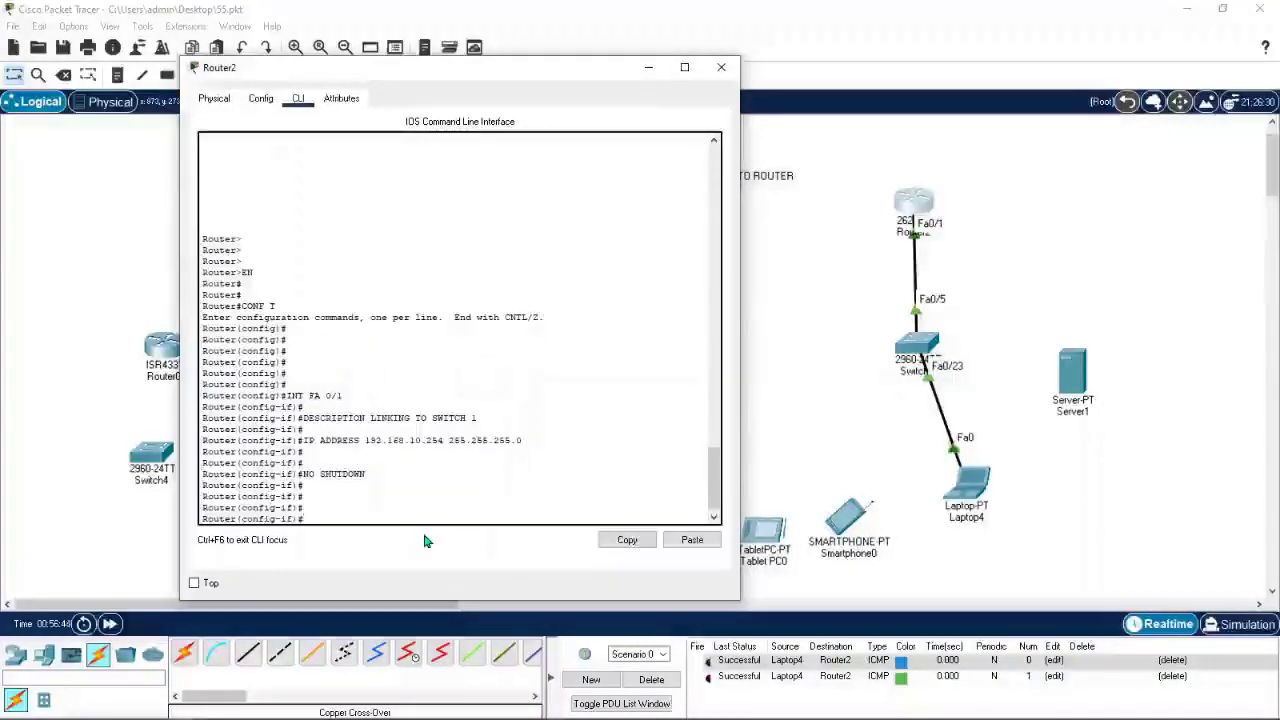
# Step: Return to the privileged Router# prompt with Ctrl+Z
pyautogui.hotkey('ctrl', 'z')
pyautogui.press('Return')
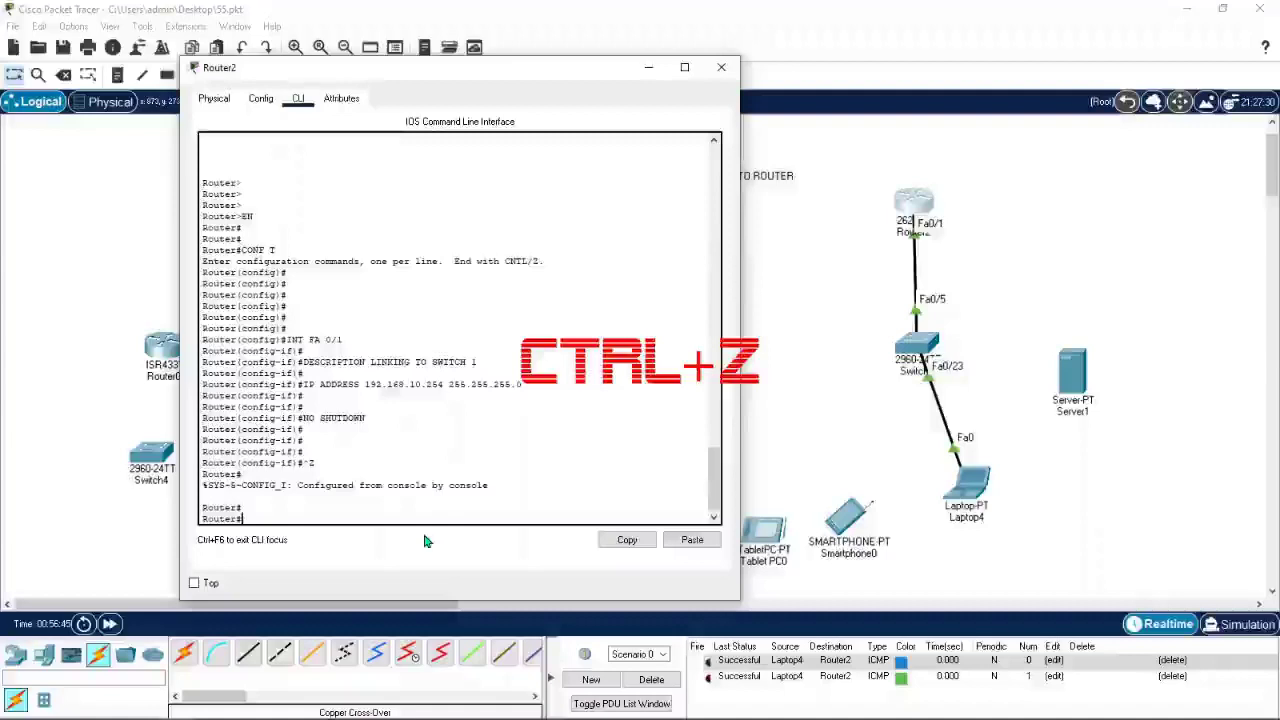
pyautogui.press('Return')
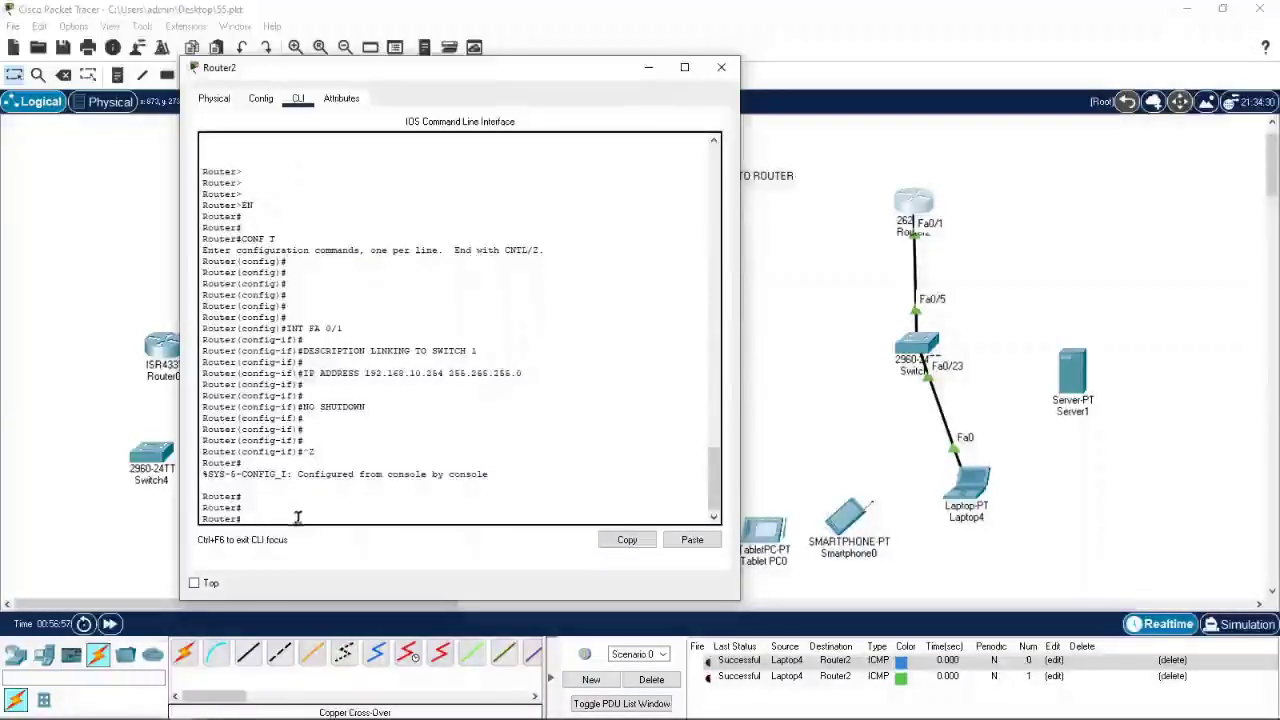
pyautogui.moveTo(266, 517); pyautogui.dragTo(189, 507)
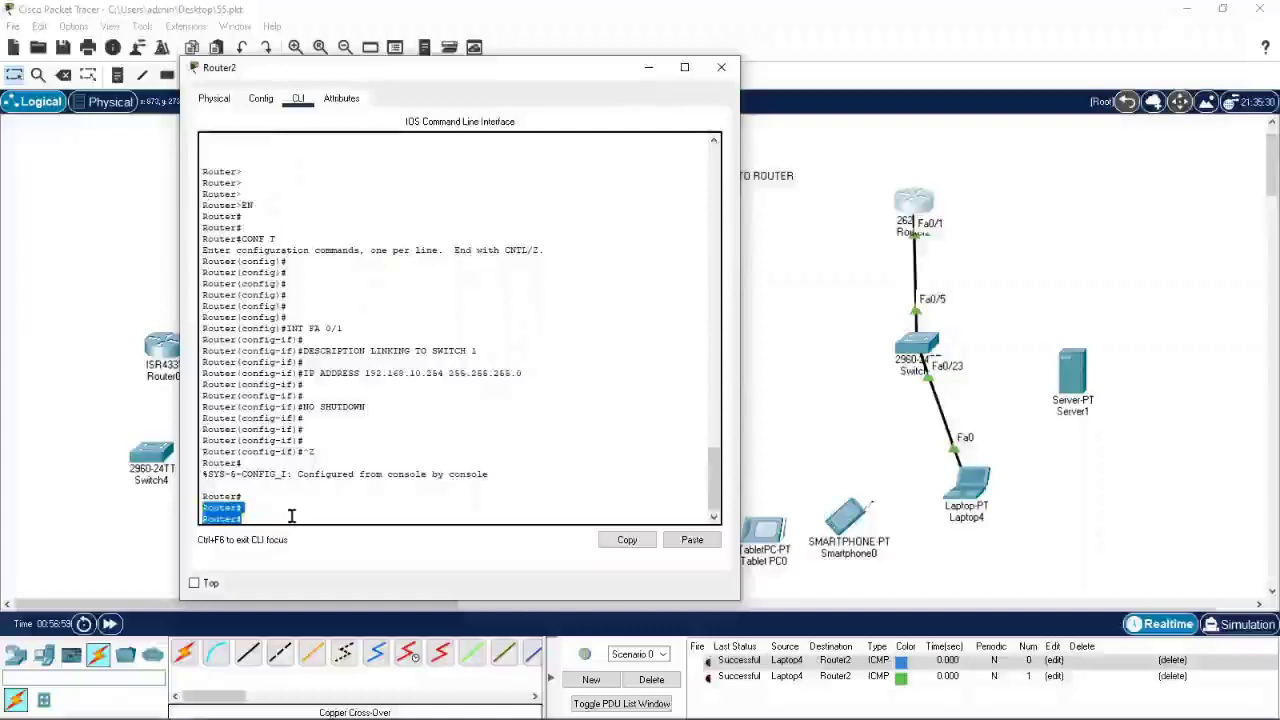
pyautogui.click(291, 516)
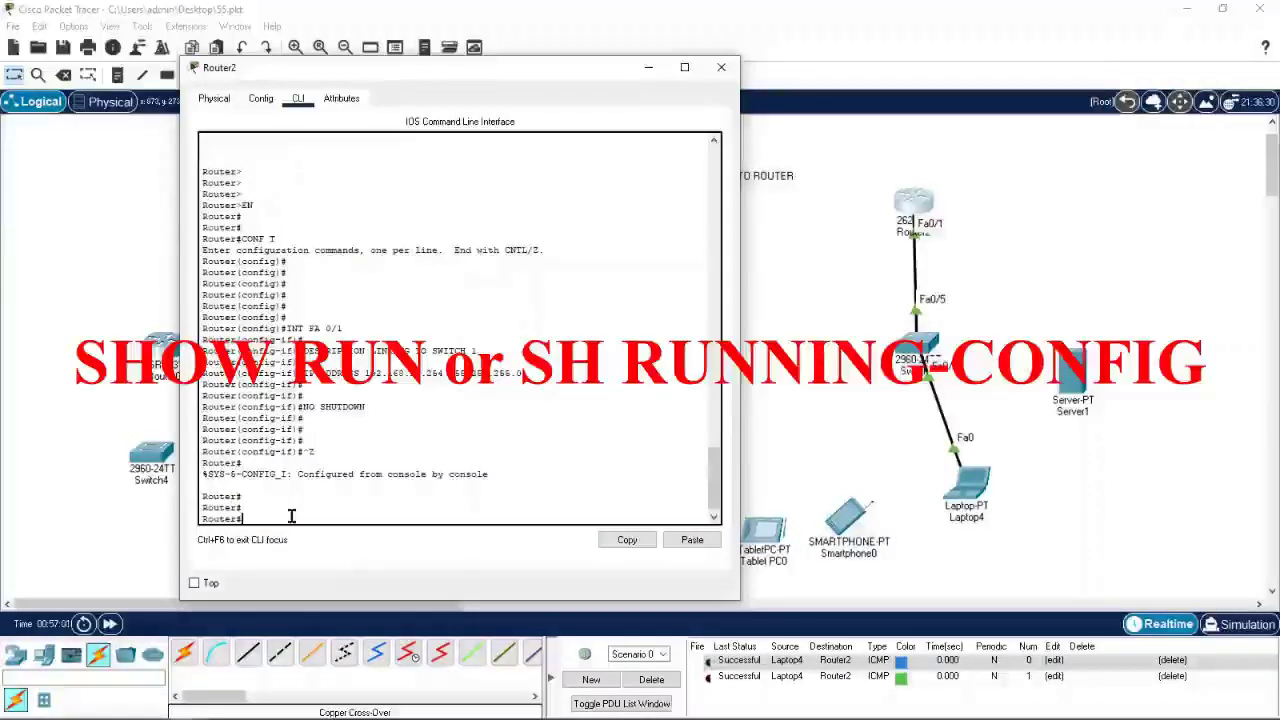
# Step: Display Router2's running configuration with SH RUN, paging through the full output
pyautogui.write('SH RUN')
pyautogui.press('Return')
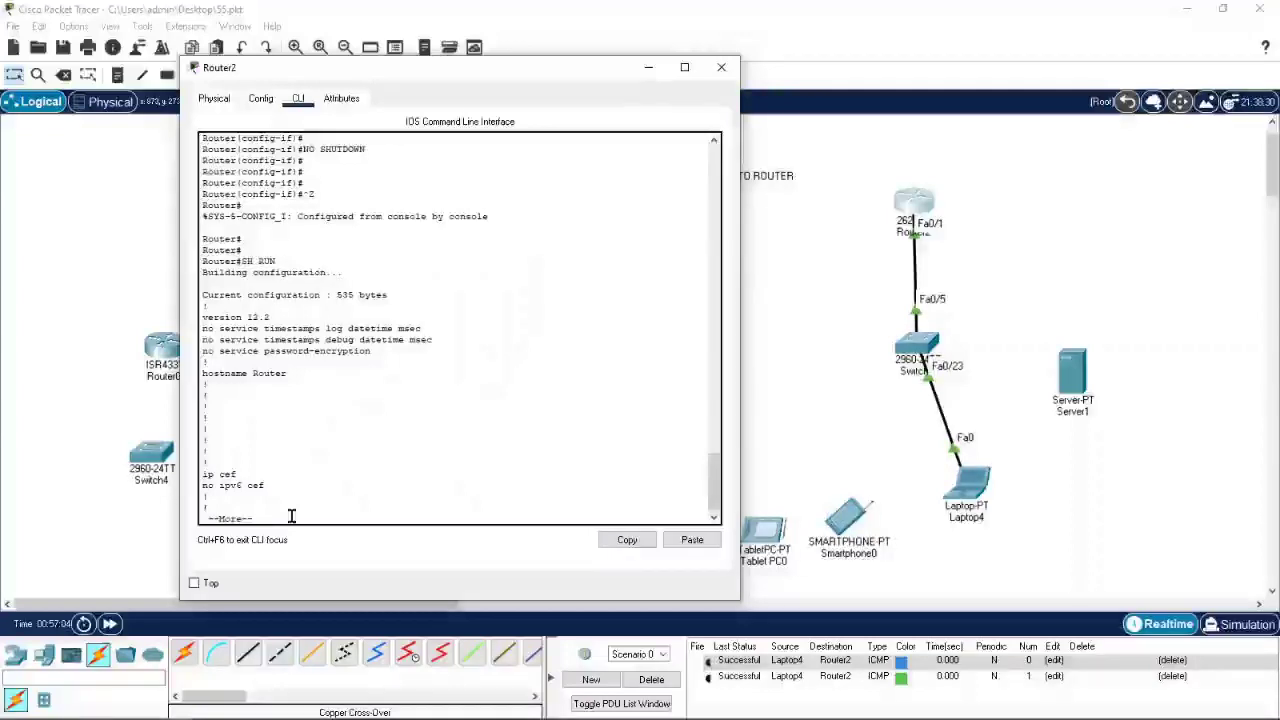
pyautogui.press('space')
pyautogui.press('space')
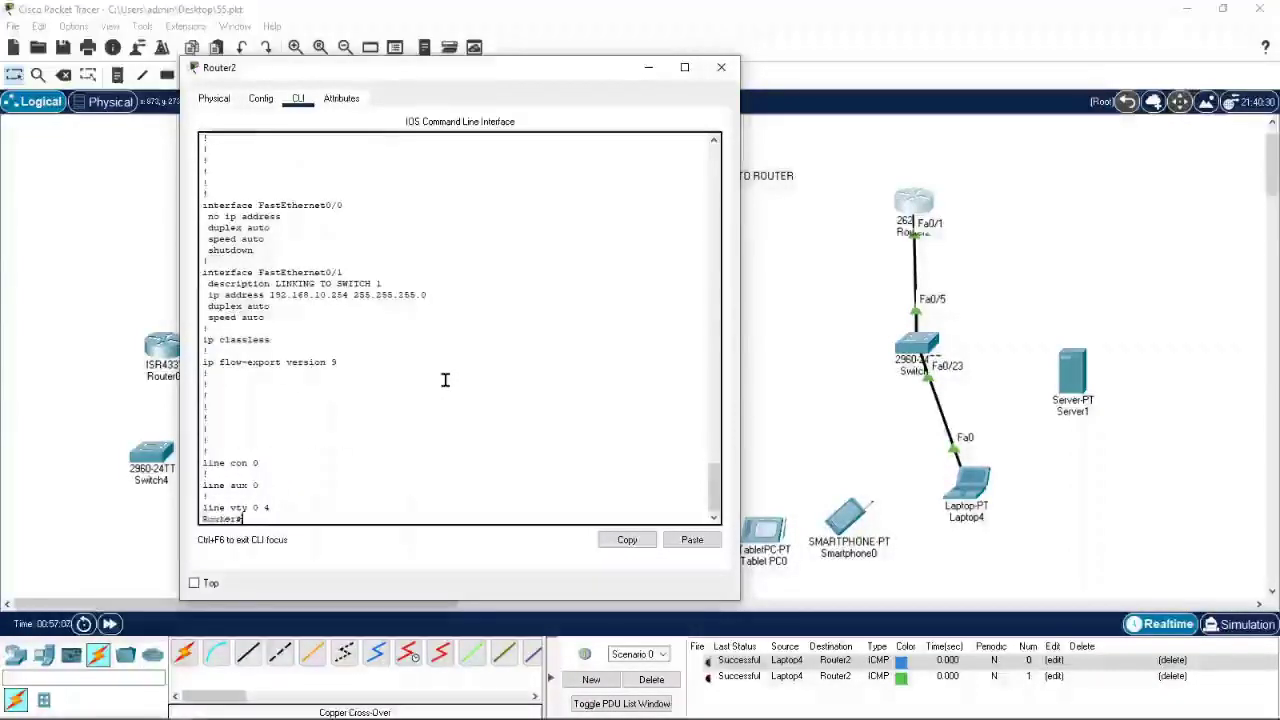
pyautogui.press('space')
pyautogui.scroll(4, 445, 380)
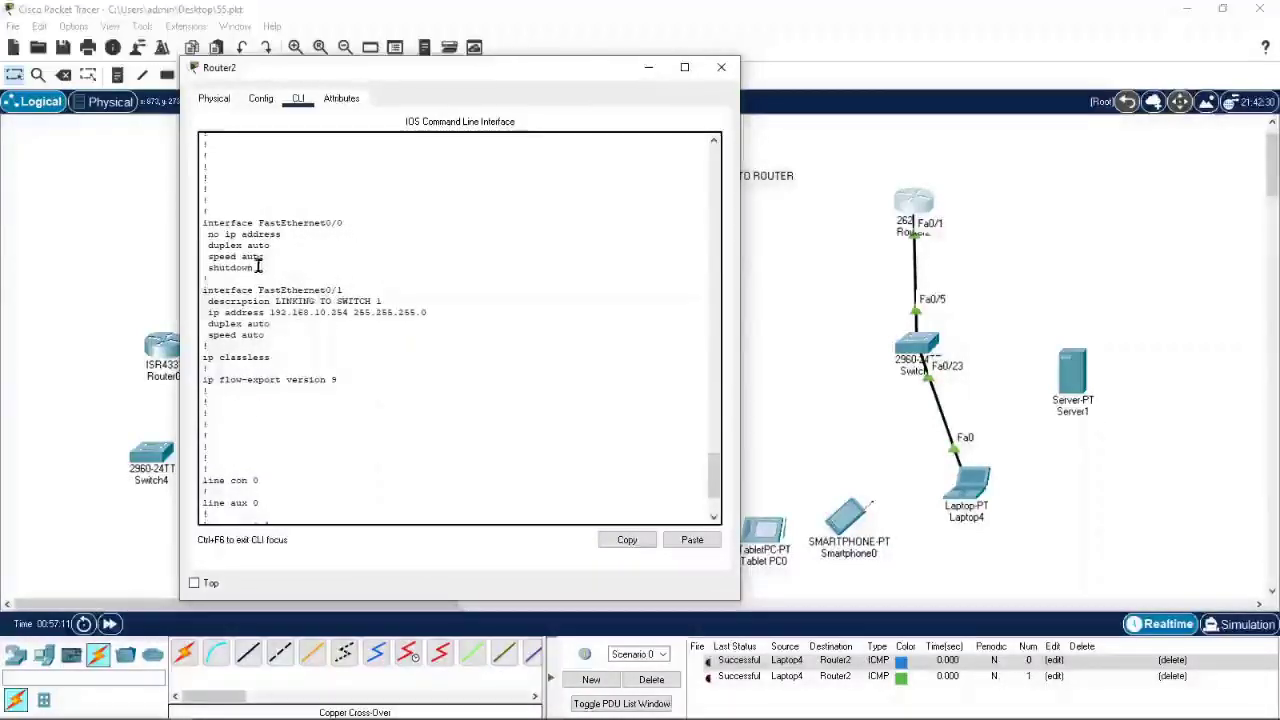
# Step: Highlight the Fa0/1 description LINKING TO SWITCH 1 and address 192.168.10.254 255.255.255.0
pyautogui.moveTo(205, 279); pyautogui.dragTo(428, 313)
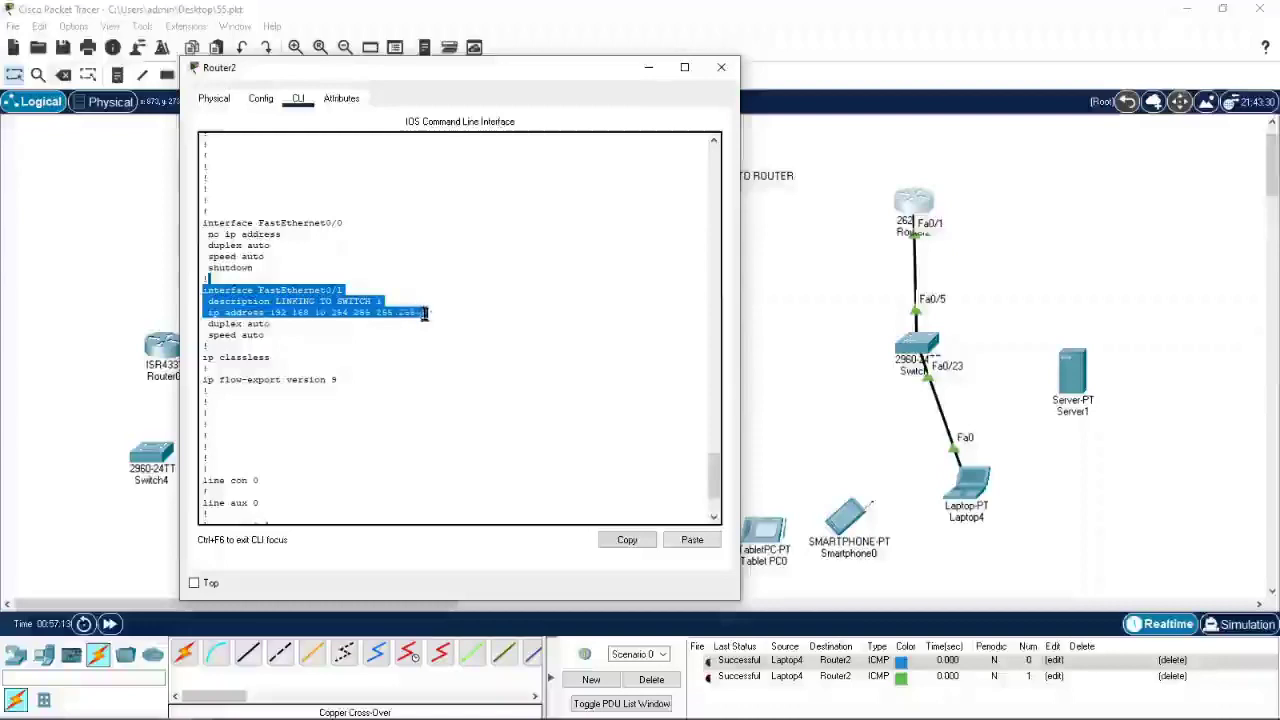
pyautogui.click(388, 298)
pyautogui.moveTo(208, 300); pyautogui.dragTo(408, 311)
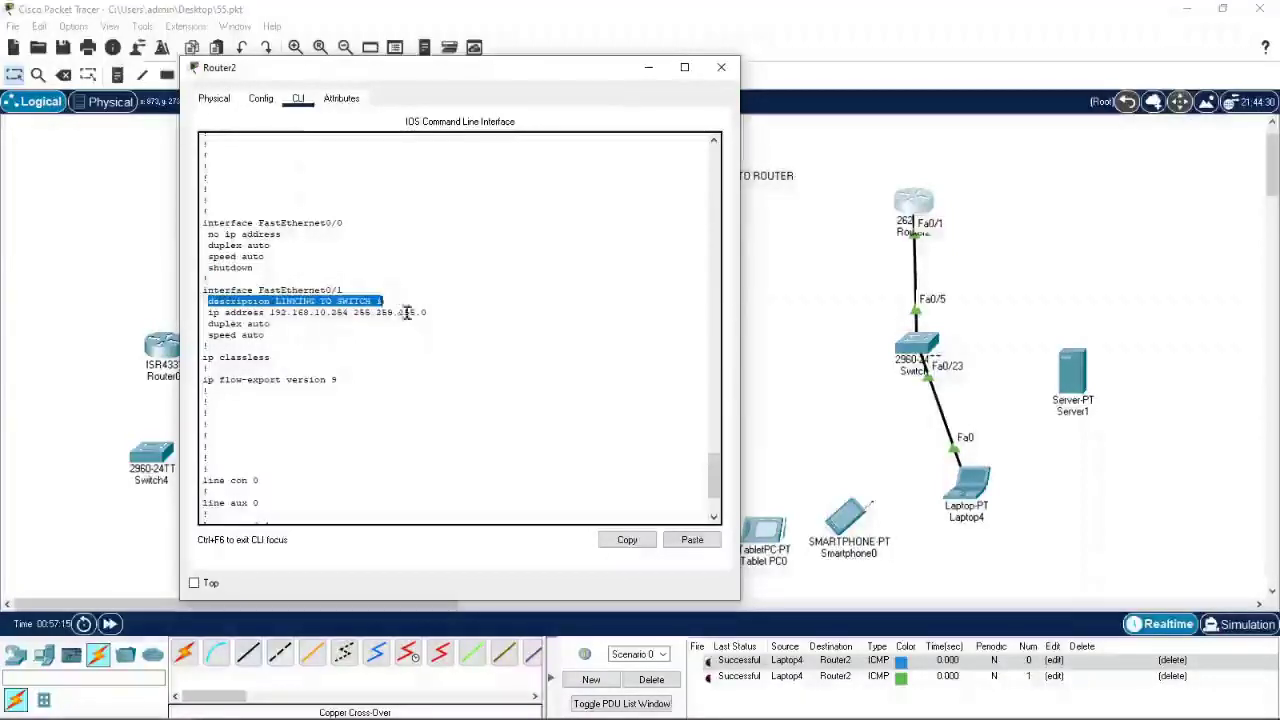
pyautogui.click(403, 311)
pyautogui.moveTo(208, 312); pyautogui.dragTo(350, 313)
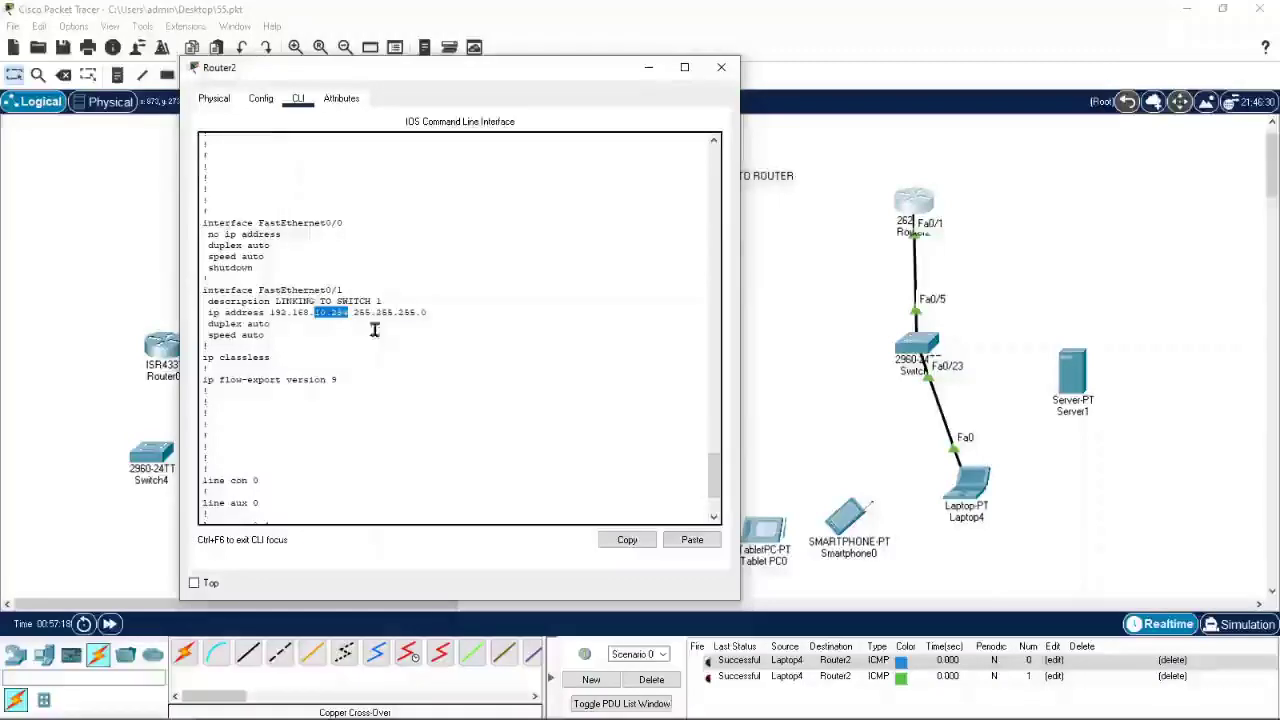
pyautogui.click(262, 323)
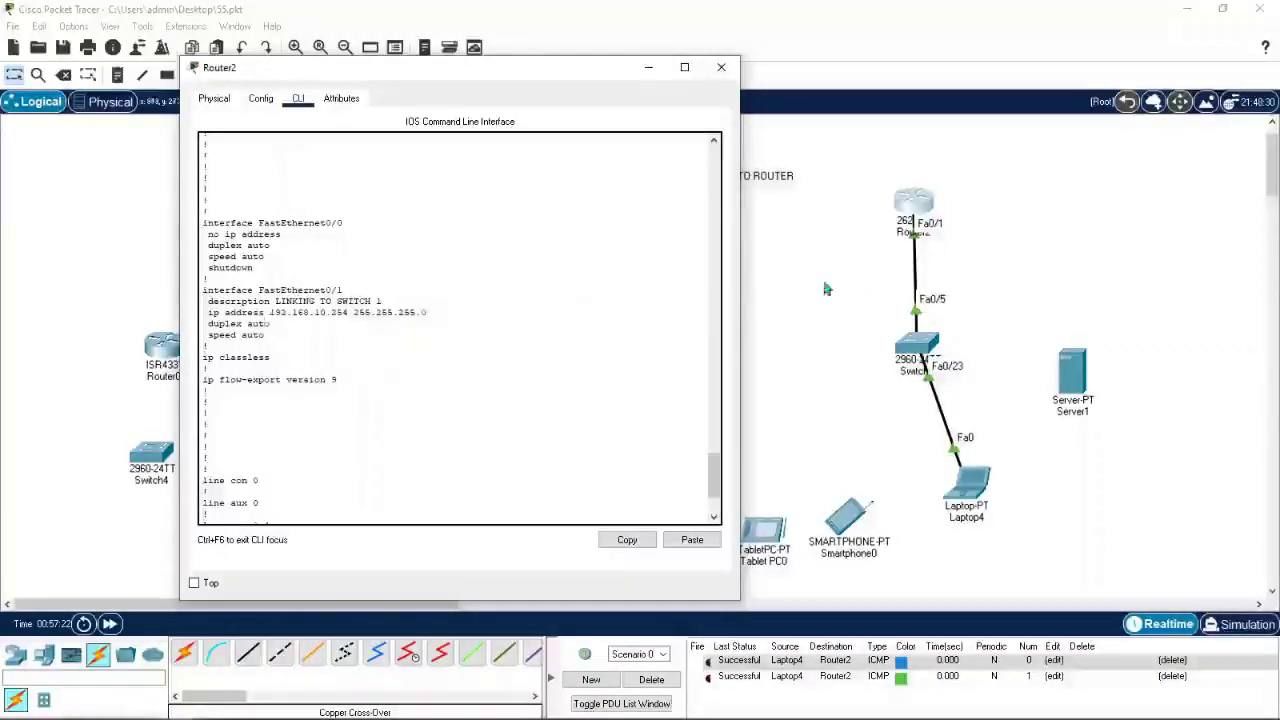
pyautogui.scroll(-3, 311, 403)
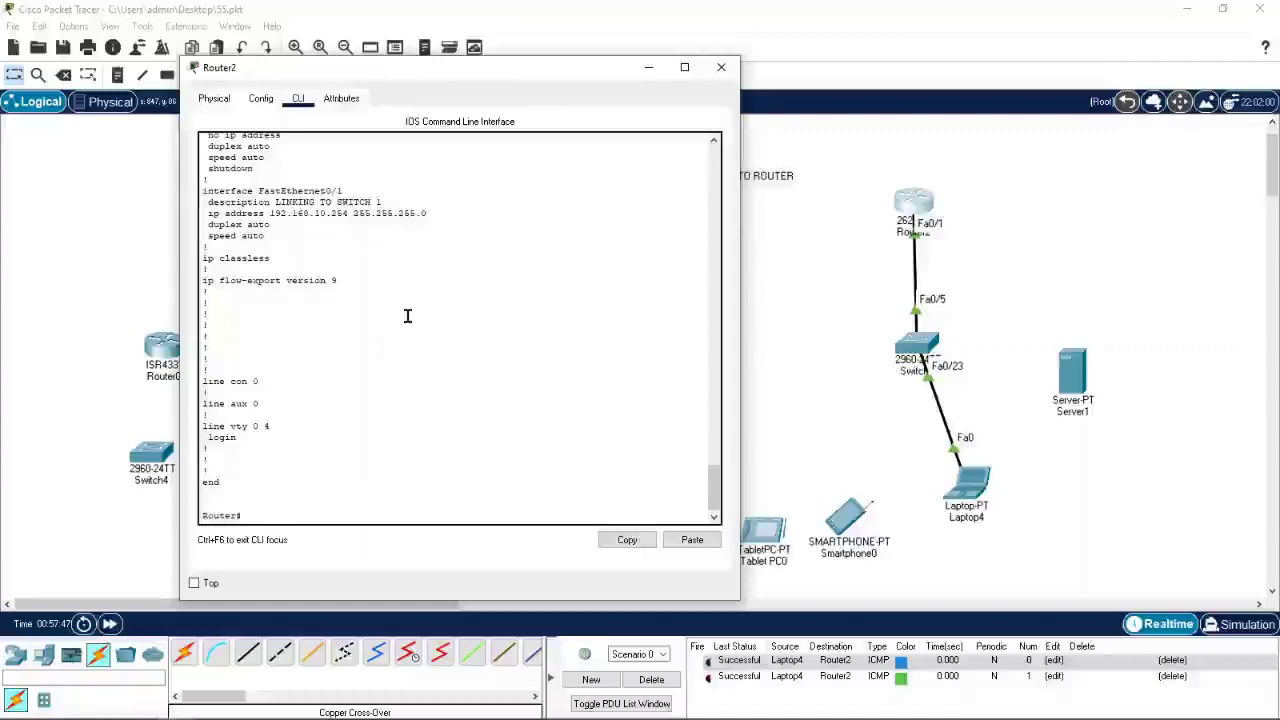
pyautogui.scroll(15, 407, 316)
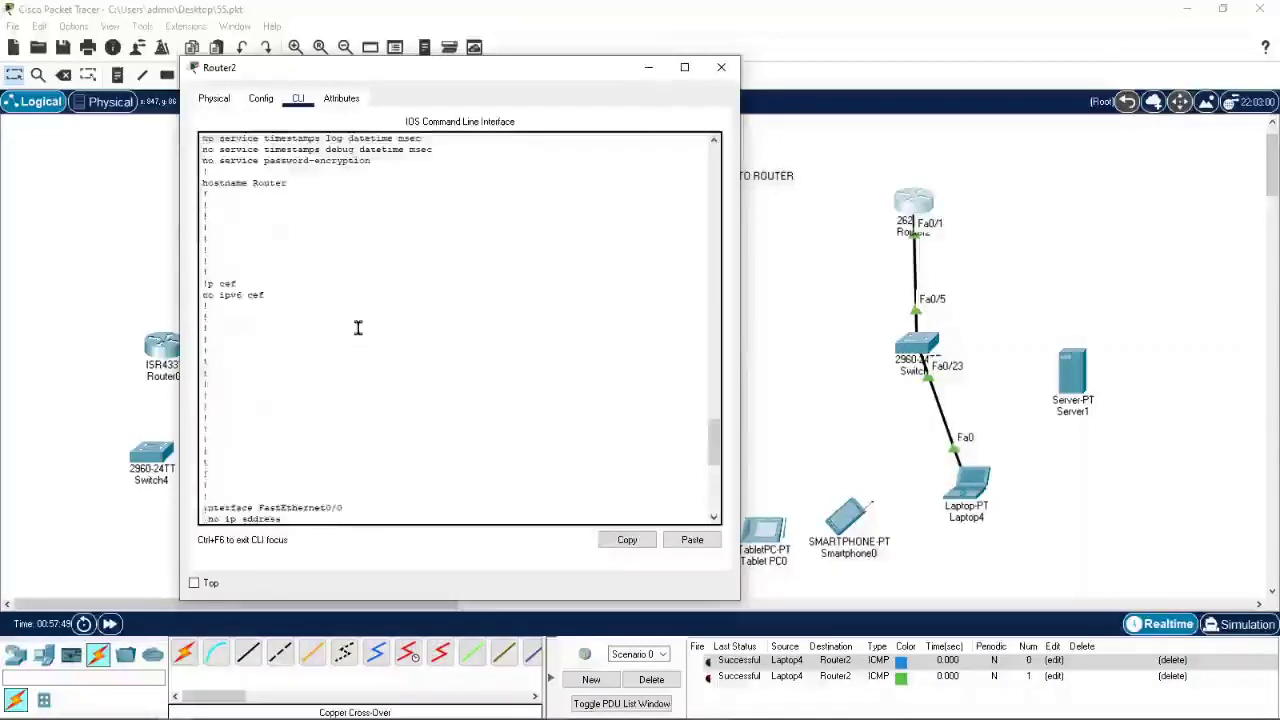
pyautogui.scroll(12, 305, 283)
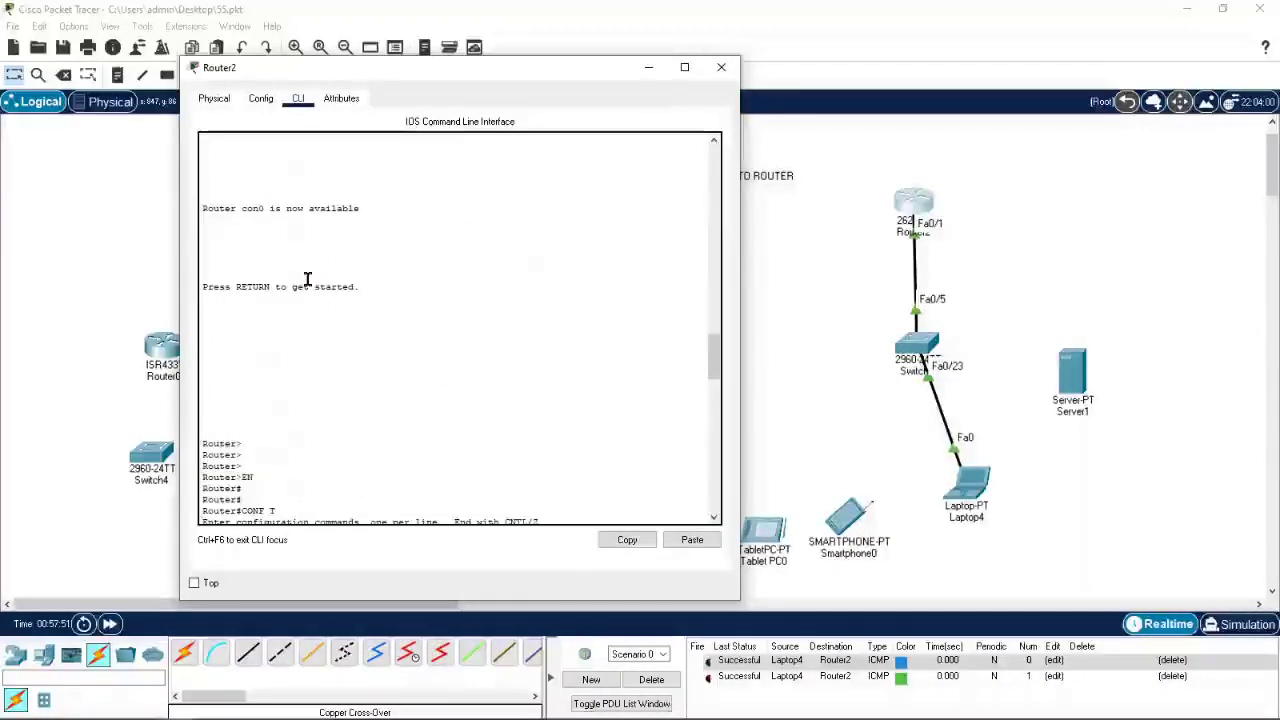
pyautogui.scroll(-3, 282, 410)
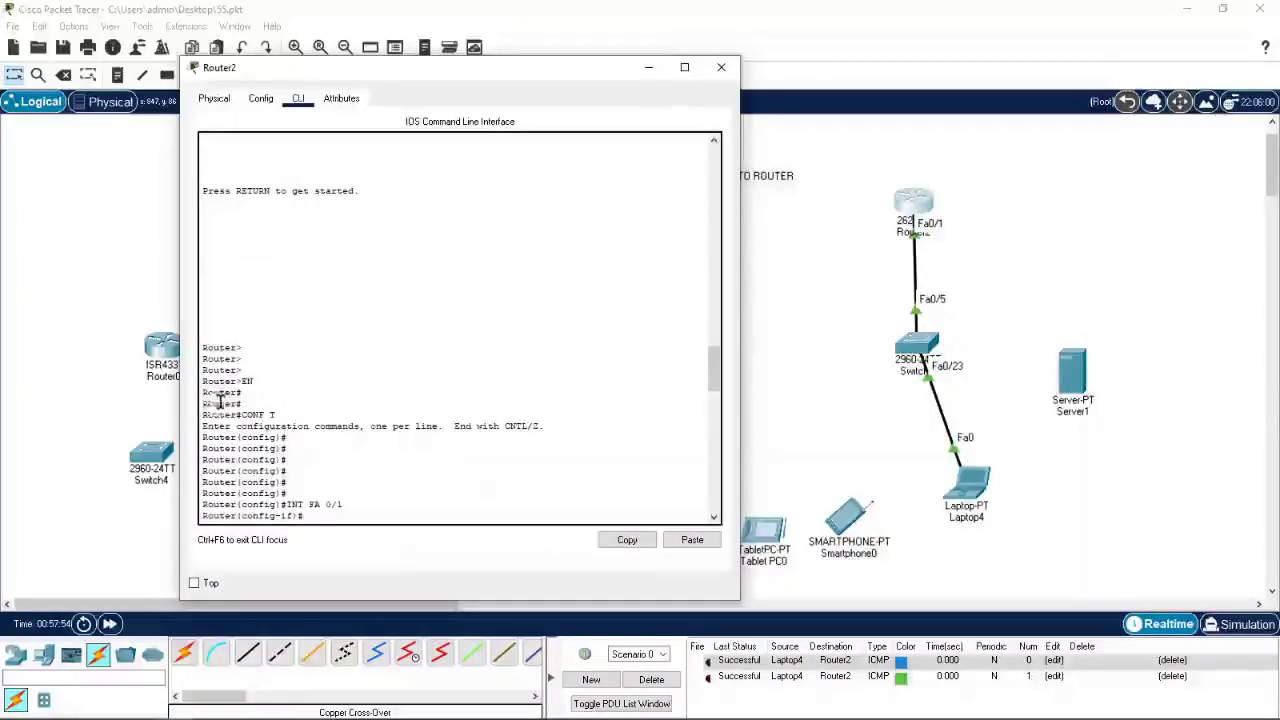
pyautogui.scroll(-7, 286, 389)
pyautogui.scroll(-20, 300, 366)
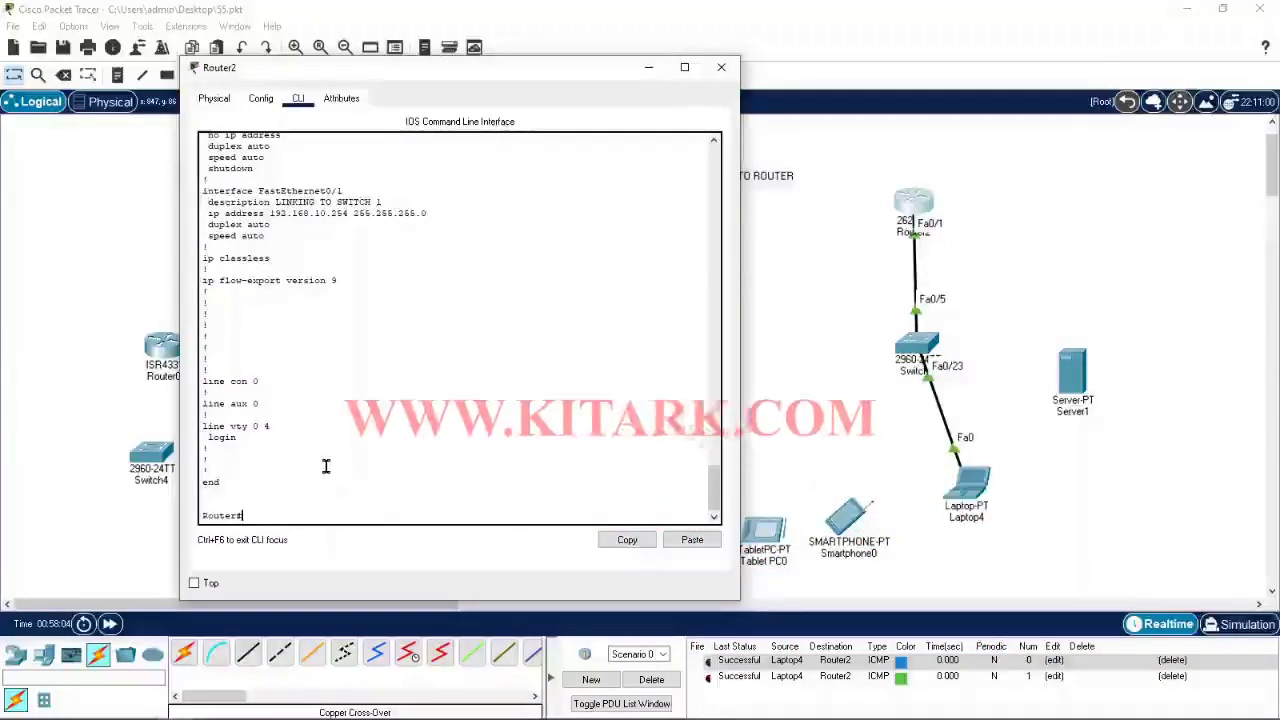
# Step: From global configuration mode (CONF T), set an enable secret password on Router2
pyautogui.press('Return')
pyautogui.press('Return')
pyautogui.press('Return')
pyautogui.press('Return')
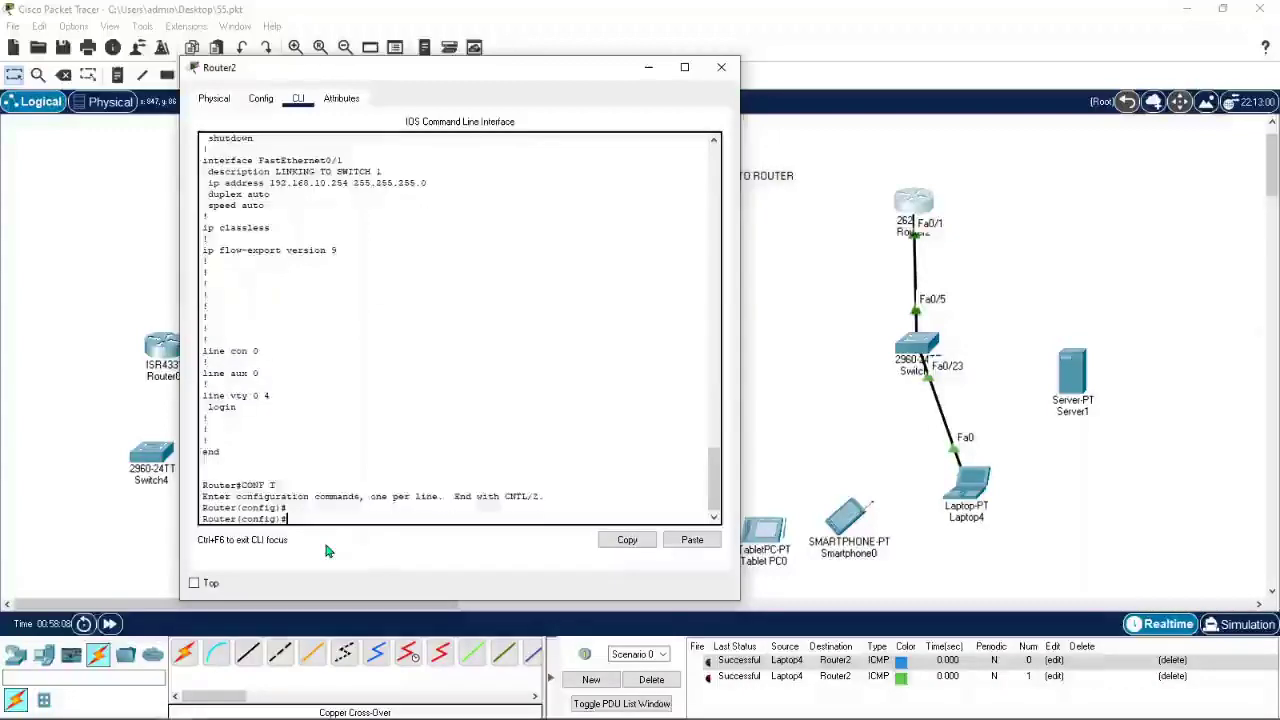
pyautogui.press('Return')
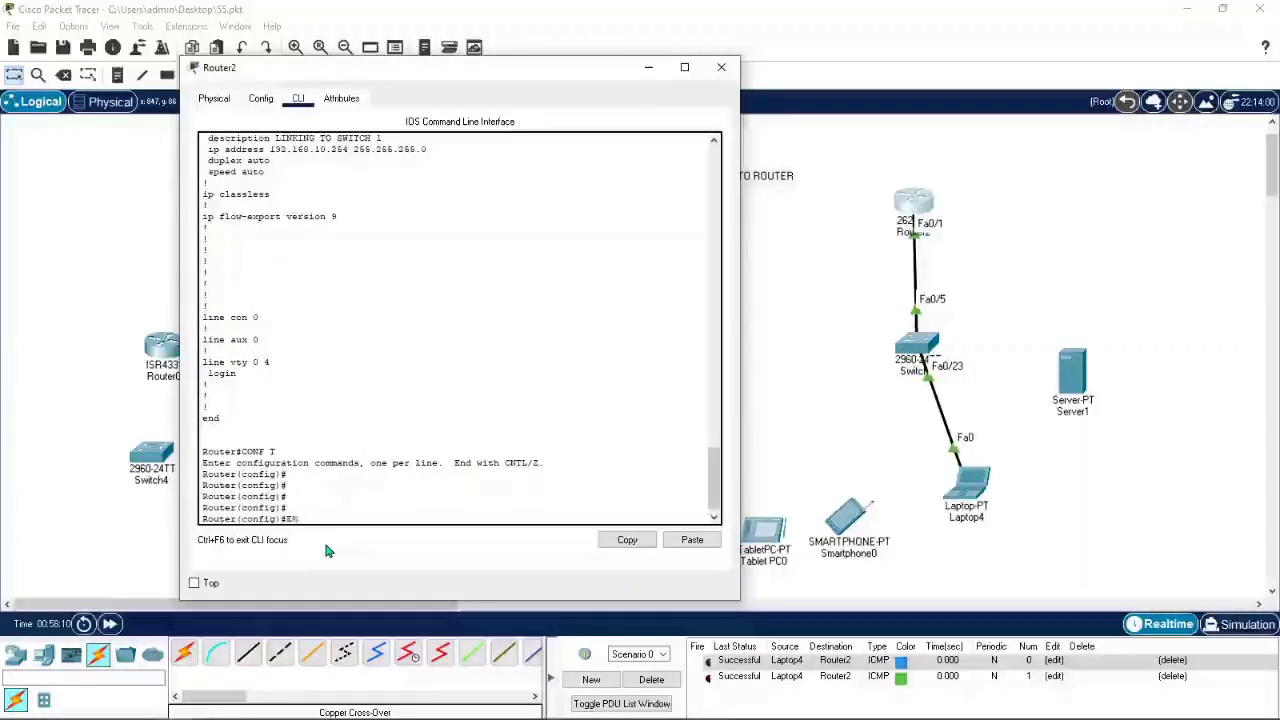
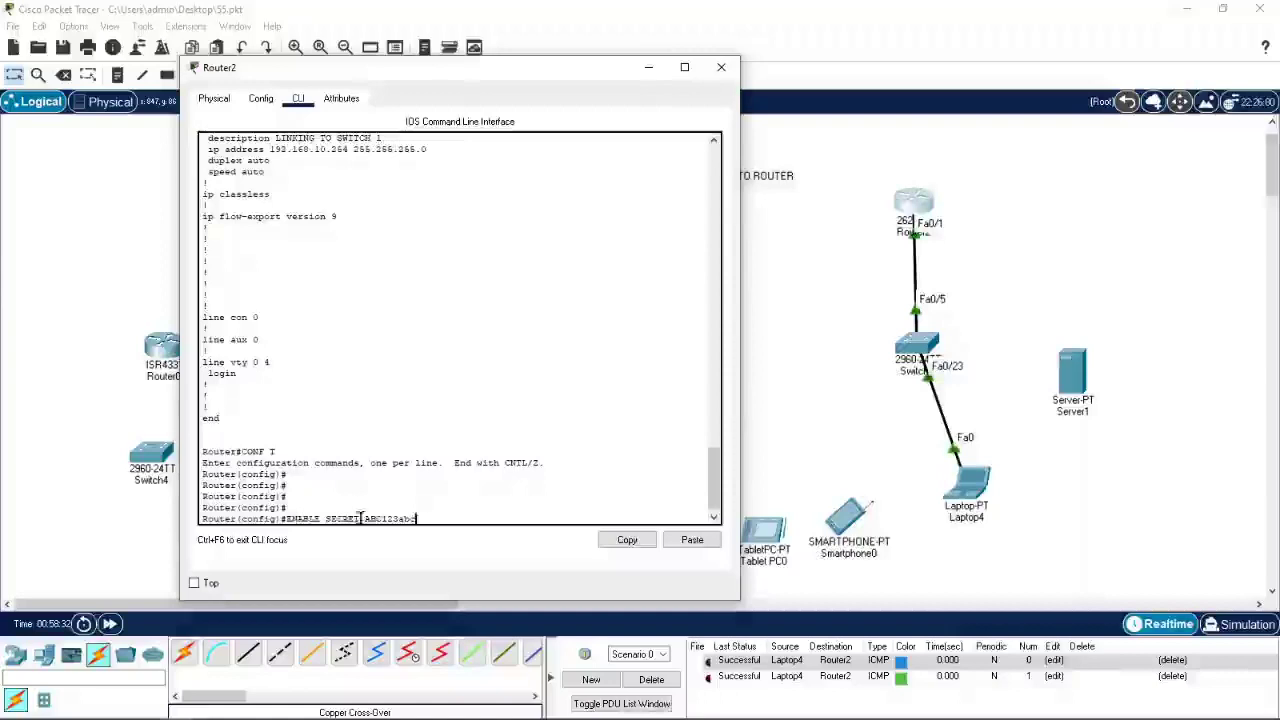
pyautogui.press('Return')
pyautogui.press('Return')
pyautogui.press('Return')
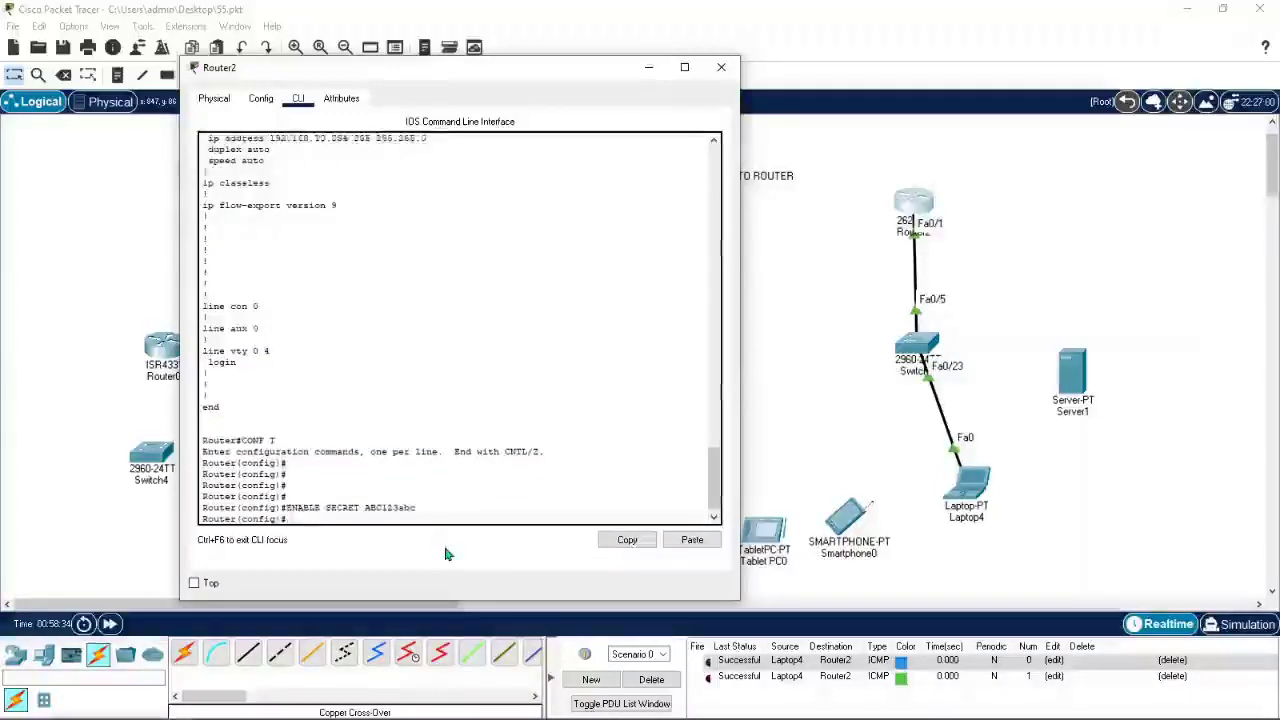
pyautogui.moveTo(424, 492); pyautogui.dragTo(284, 484)
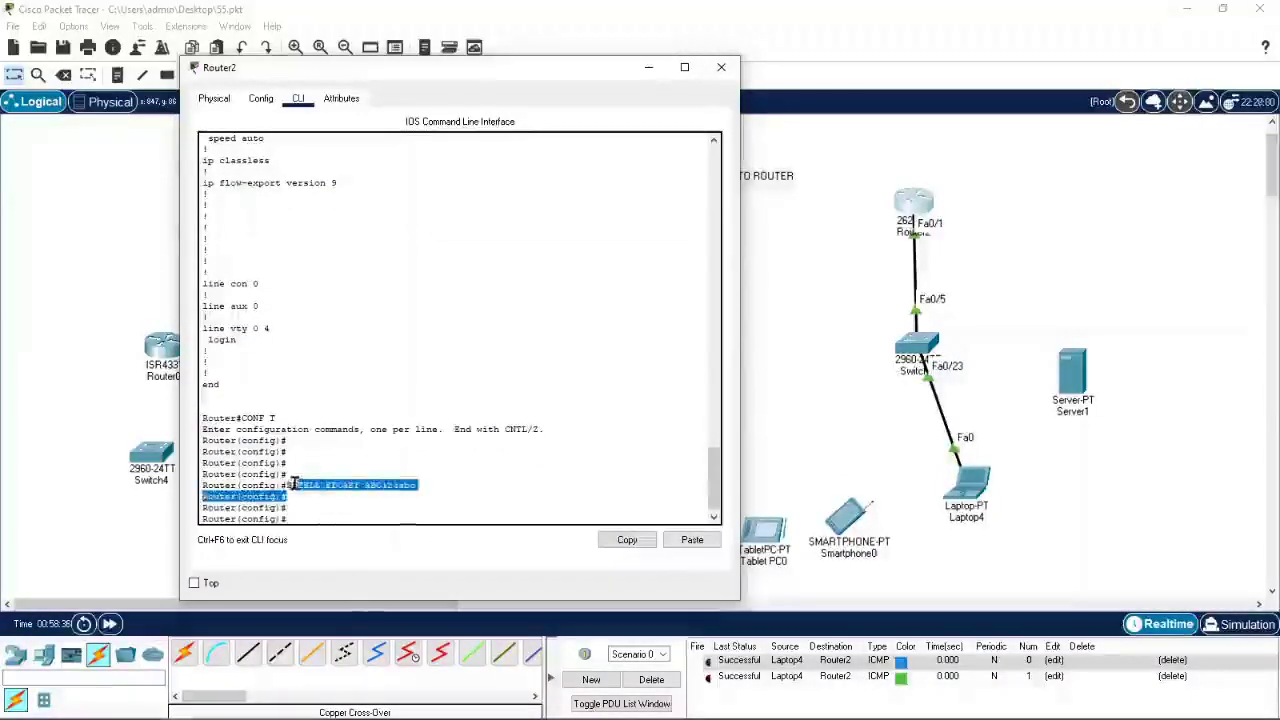
pyautogui.click(316, 518)
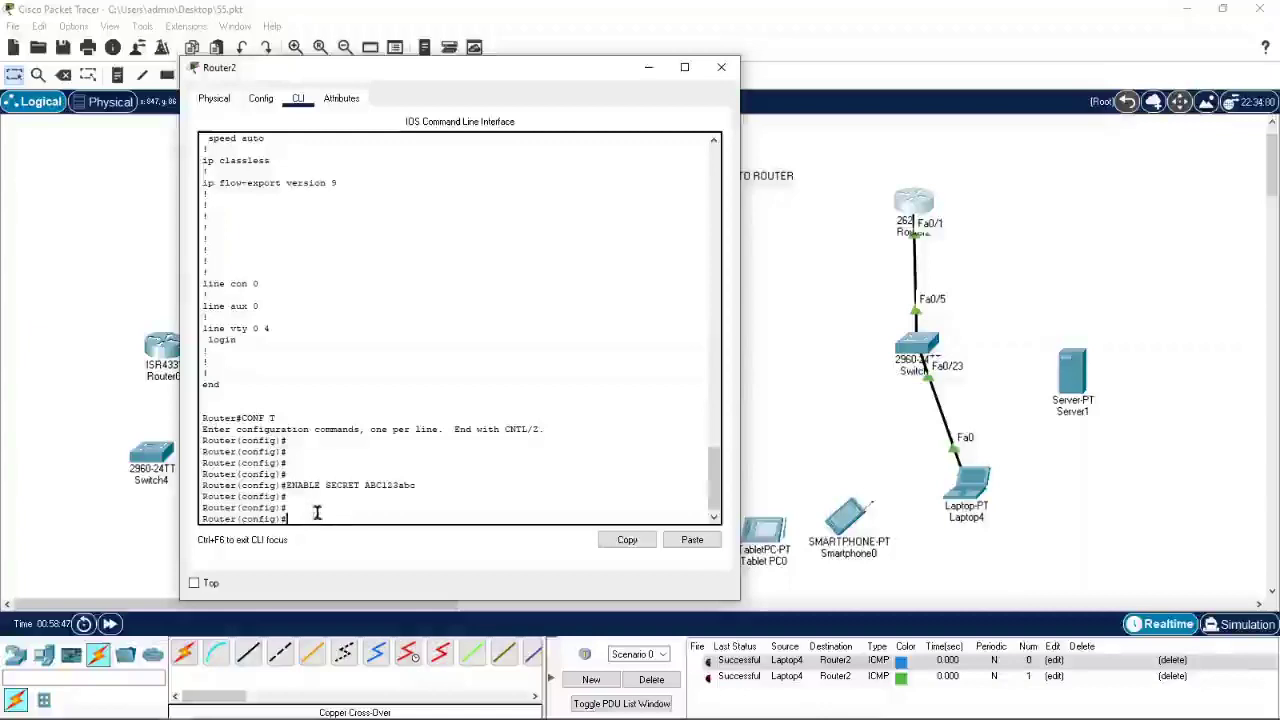
# Step: Leave configuration mode and log out of Router2's console session
pyautogui.hotkey('ctrl', 'z')
pyautogui.press('Return')
pyautogui.press('Return')
pyautogui.press('Return')
pyautogui.press('Return')
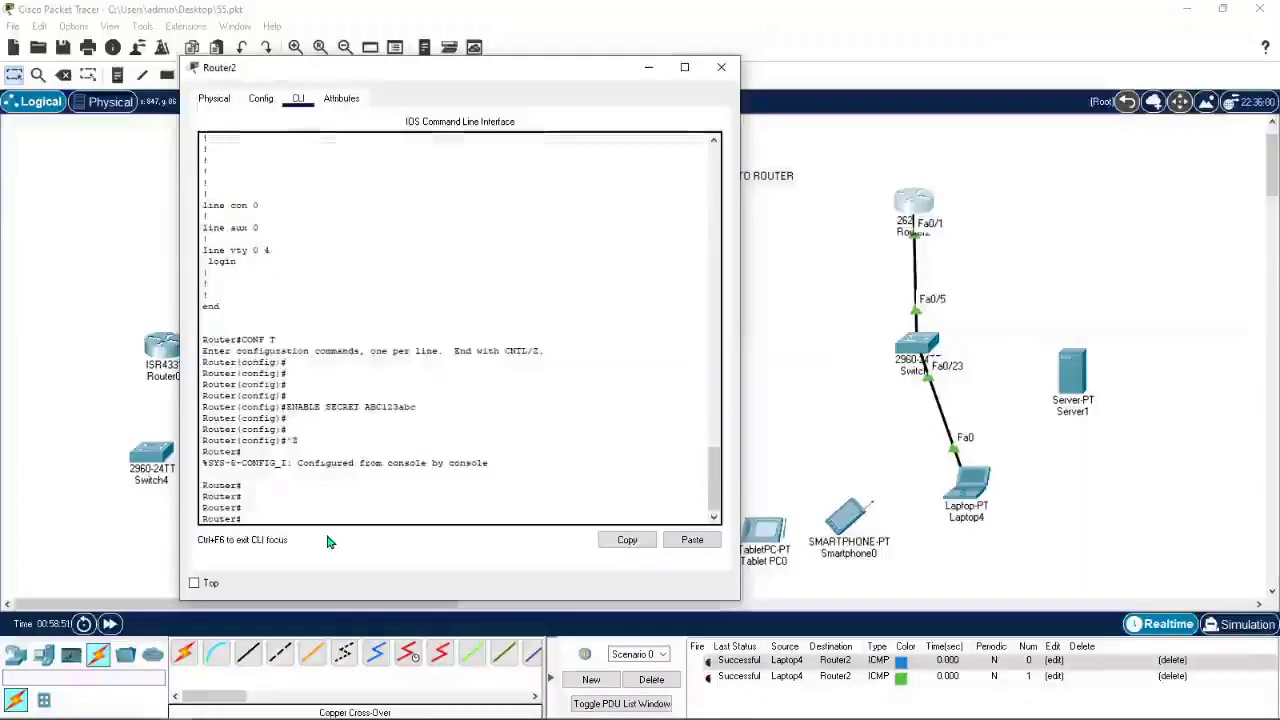
pyautogui.write('EX')
pyautogui.press('Return')
pyautogui.press('Return')
pyautogui.press('Return')
pyautogui.press('Return')
pyautogui.press('Return')
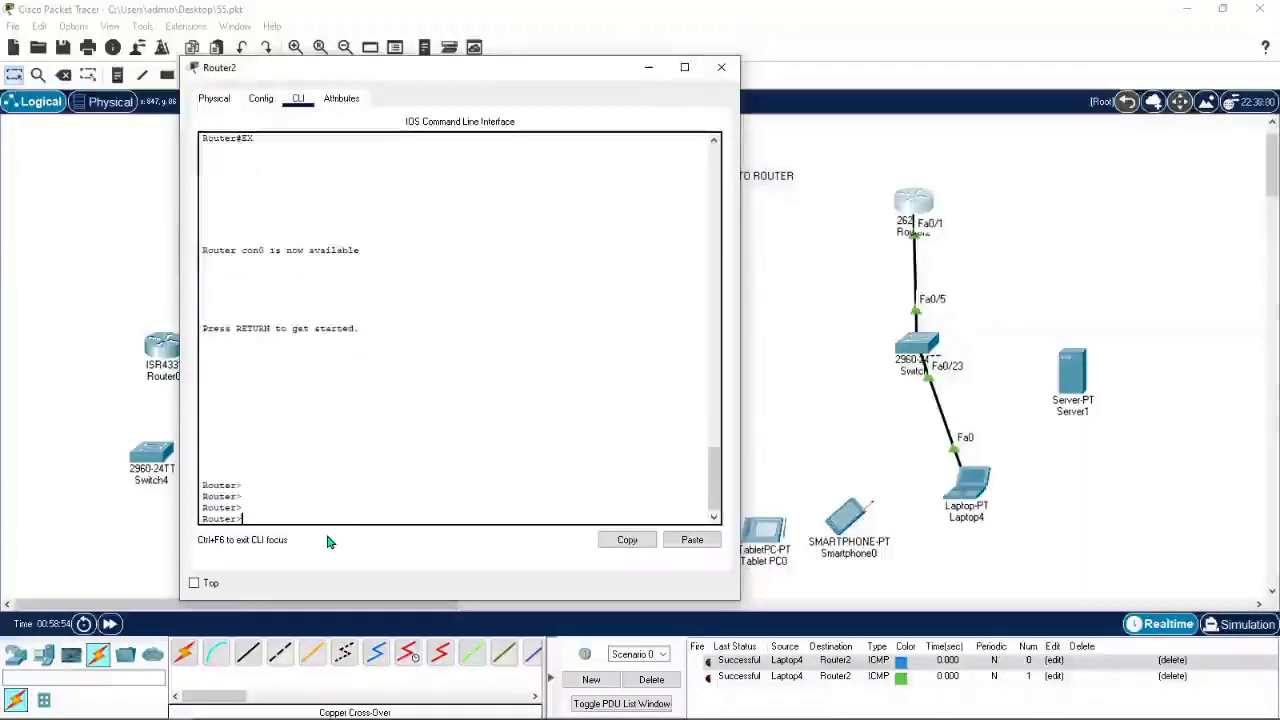
pyautogui.write('EN')
pyautogui.press('Return')
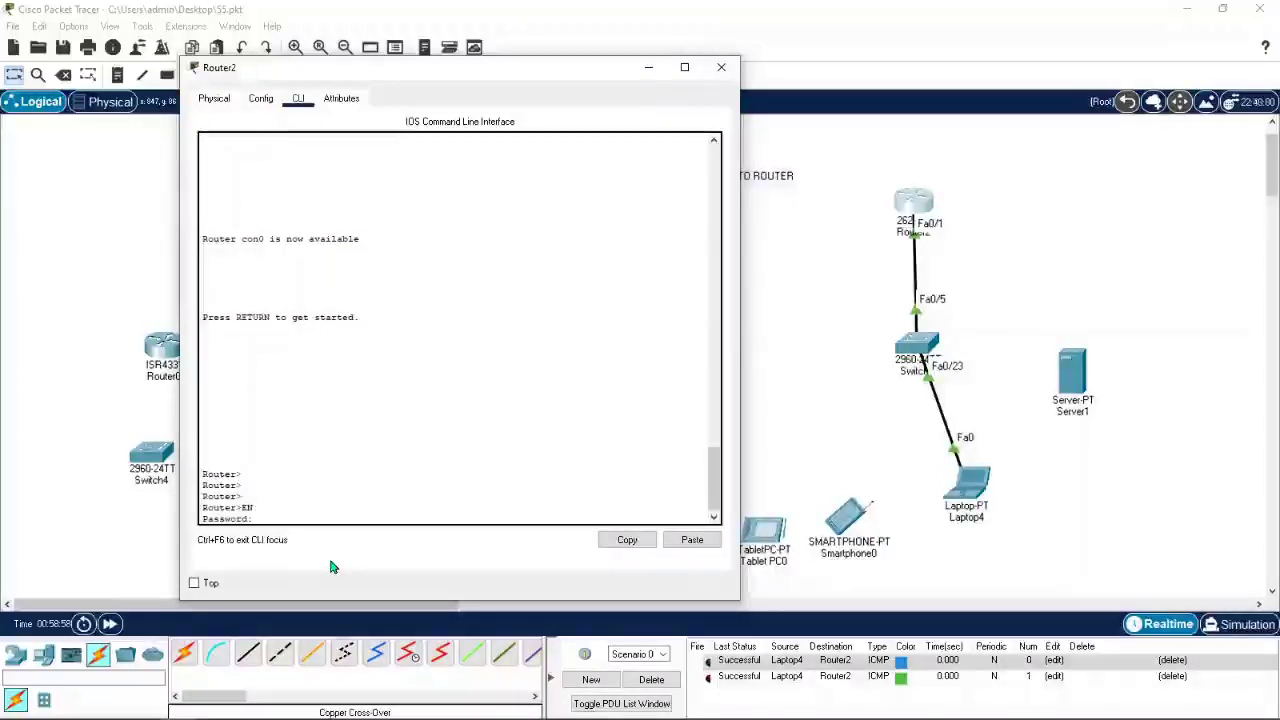
# Step: Try privileged mode with three wrong passwords, which ends in '% Bad secrets' at Router>
pyautogui.moveTo(262, 519); pyautogui.dragTo(202, 507)
pyautogui.click(273, 514)
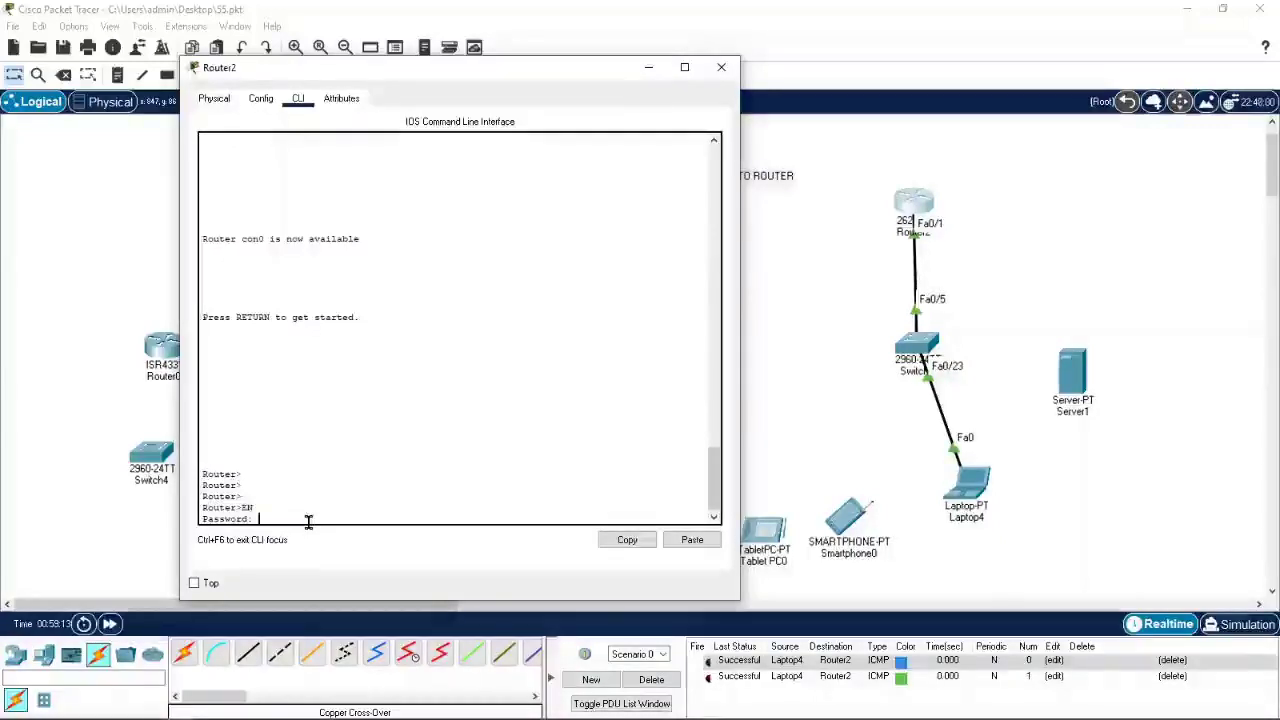
pyautogui.press('Return')
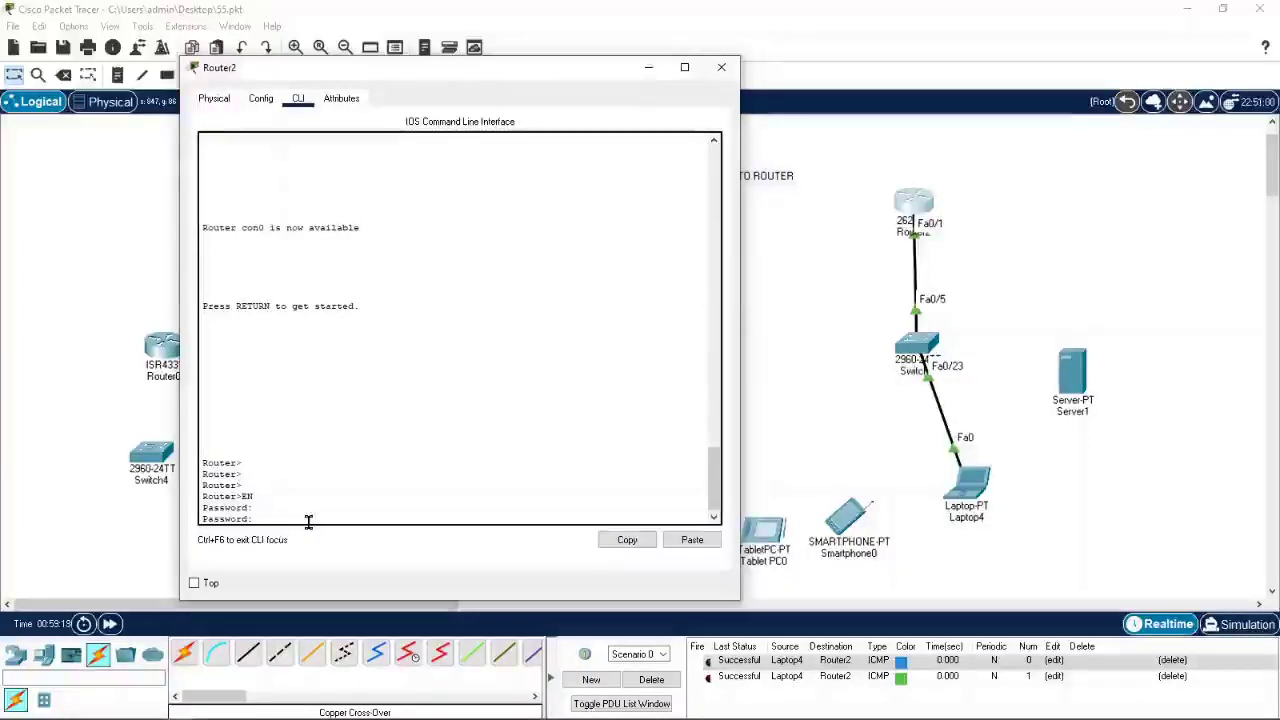
pyautogui.press('Return')
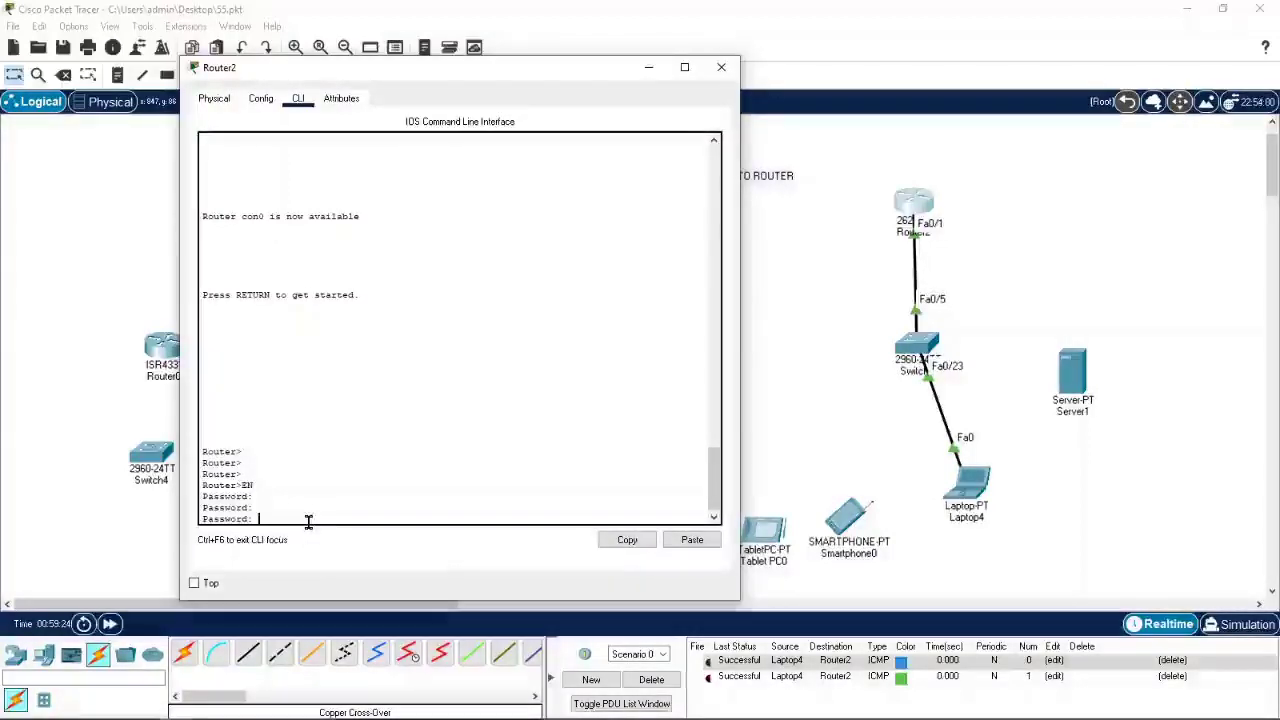
pyautogui.press('Return')
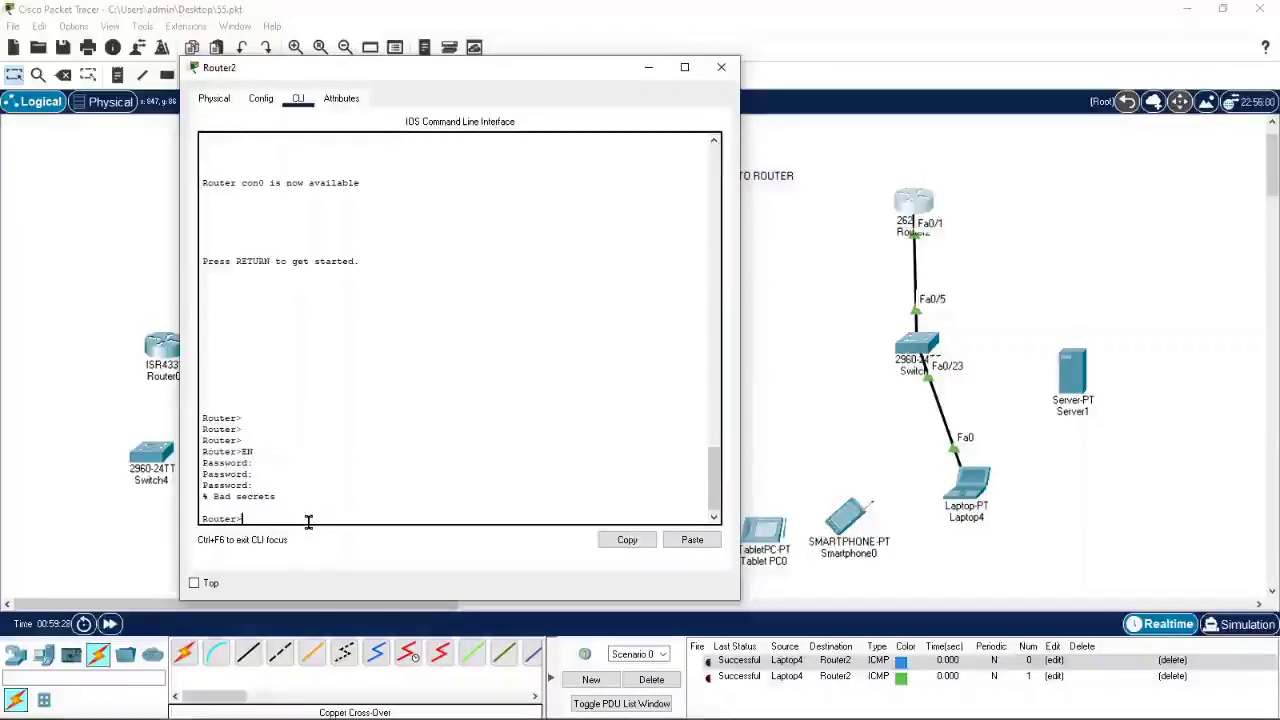
pyautogui.moveTo(278, 492); pyautogui.dragTo(235, 492)
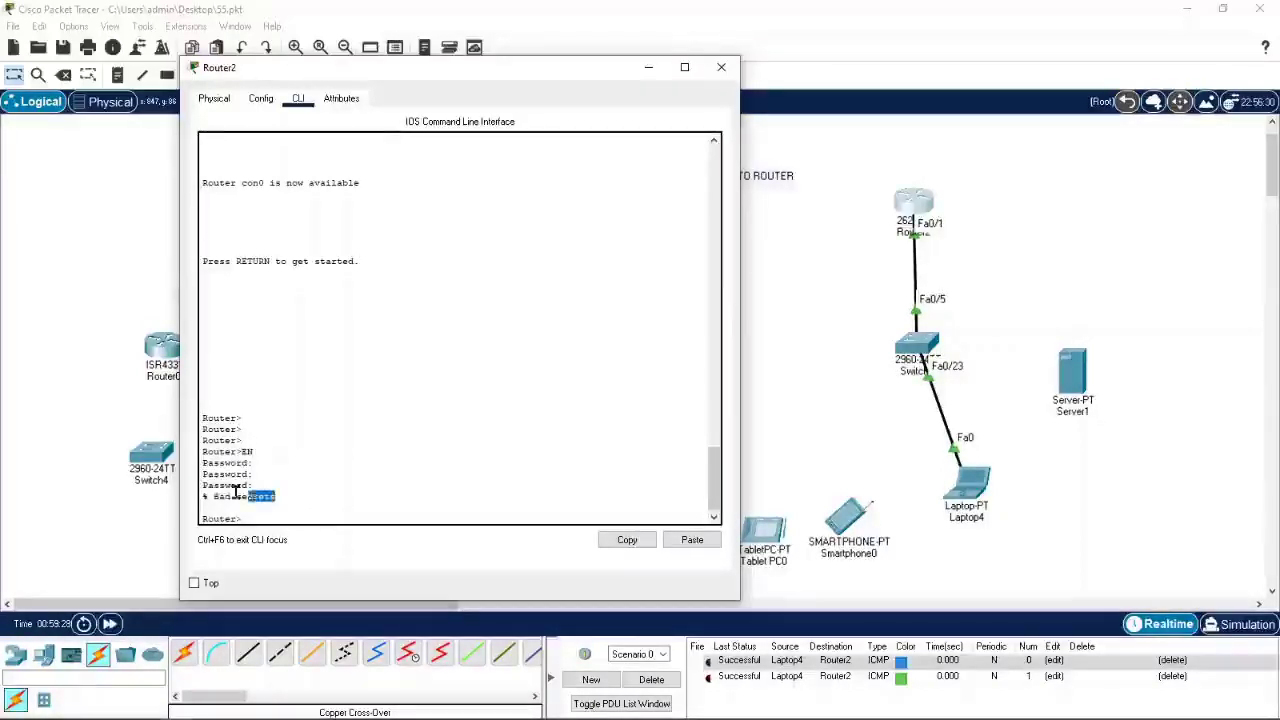
pyautogui.click(290, 522)
# Step: Run EN and enter the correct enable secret to reach Router#, then type SH RUN
pyautogui.write('EN')
pyautogui.press('Return')
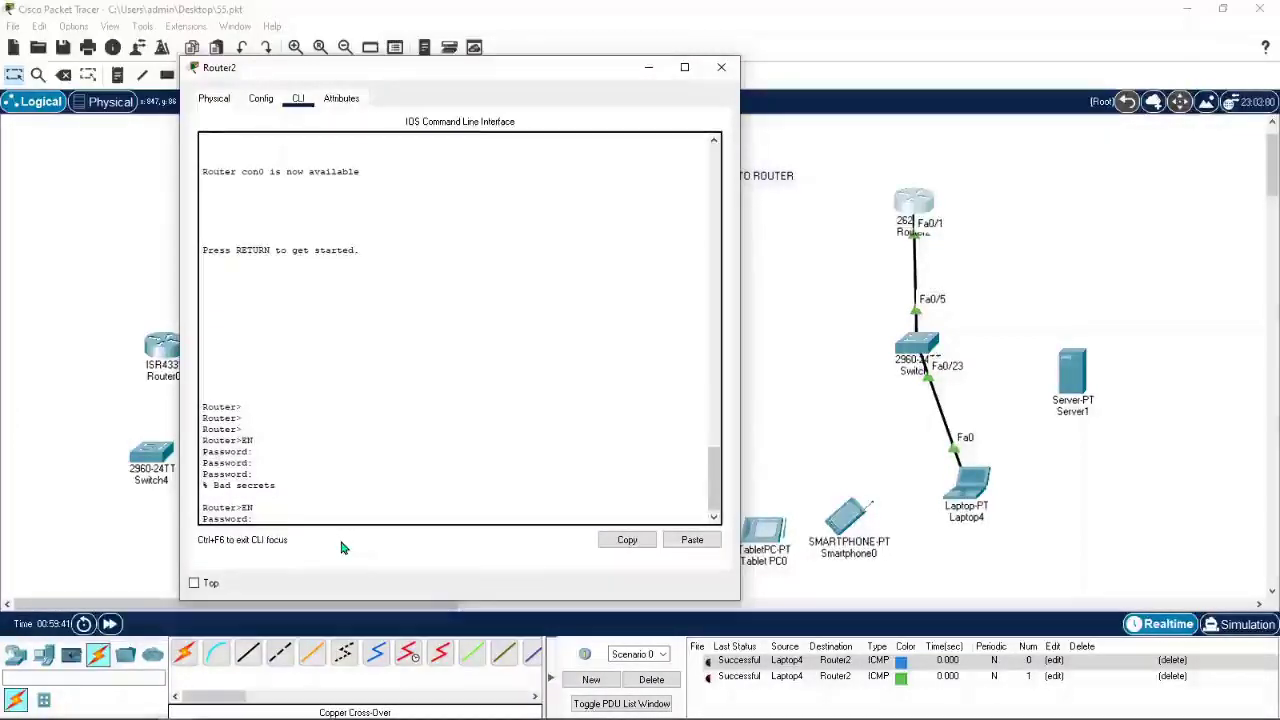
pyautogui.press('Return')
pyautogui.press('Return')
pyautogui.press('Return')
pyautogui.press('Return')
pyautogui.press('Return')
pyautogui.press('Return')
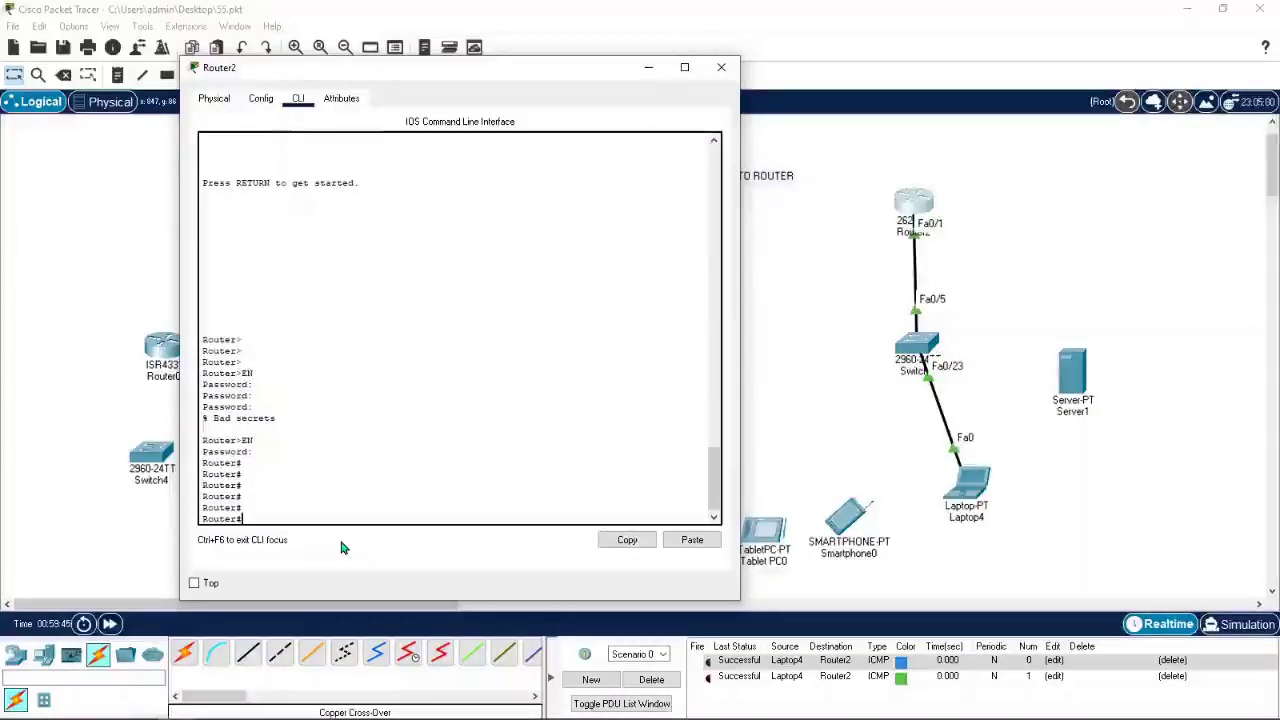
pyautogui.moveTo(237, 486); pyautogui.dragTo(194, 486)
pyautogui.click(249, 506)
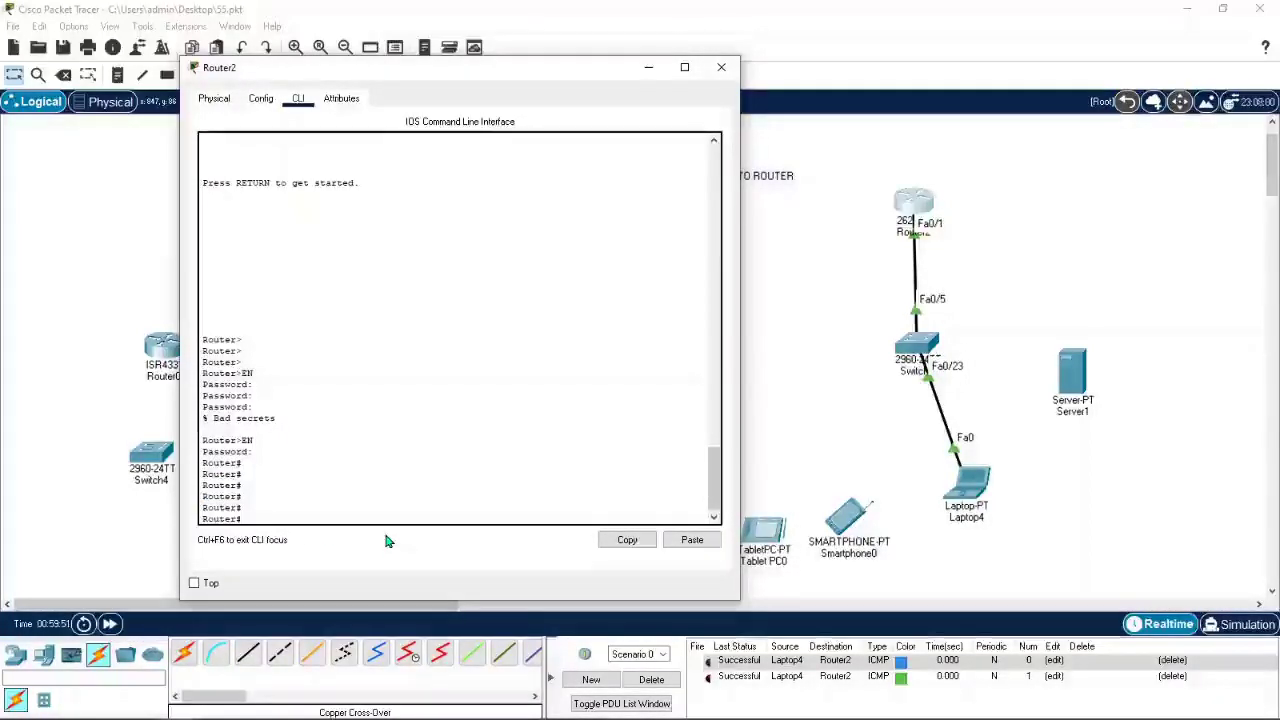
pyautogui.write('SH RUN')
# Step: Page through the running configuration, checking FastEthernet0/1's description and IP 192.168.10.254/24
pyautogui.press('Return')
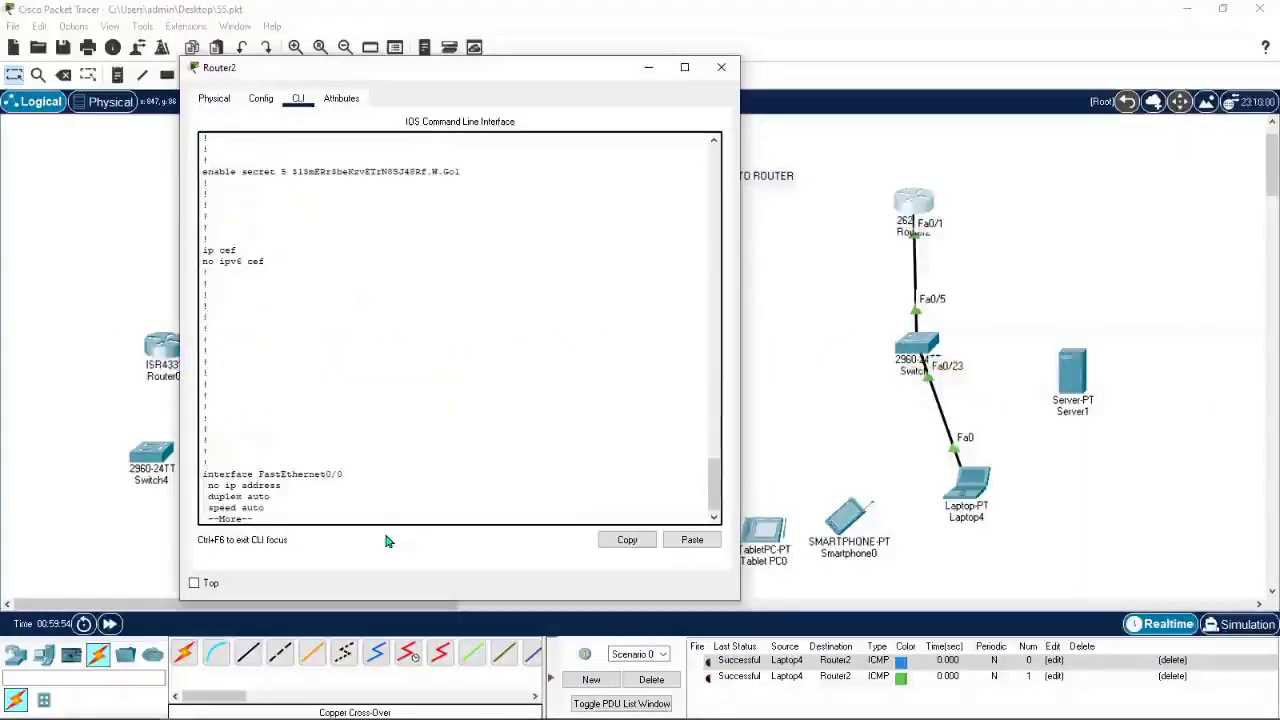
pyautogui.press('space')
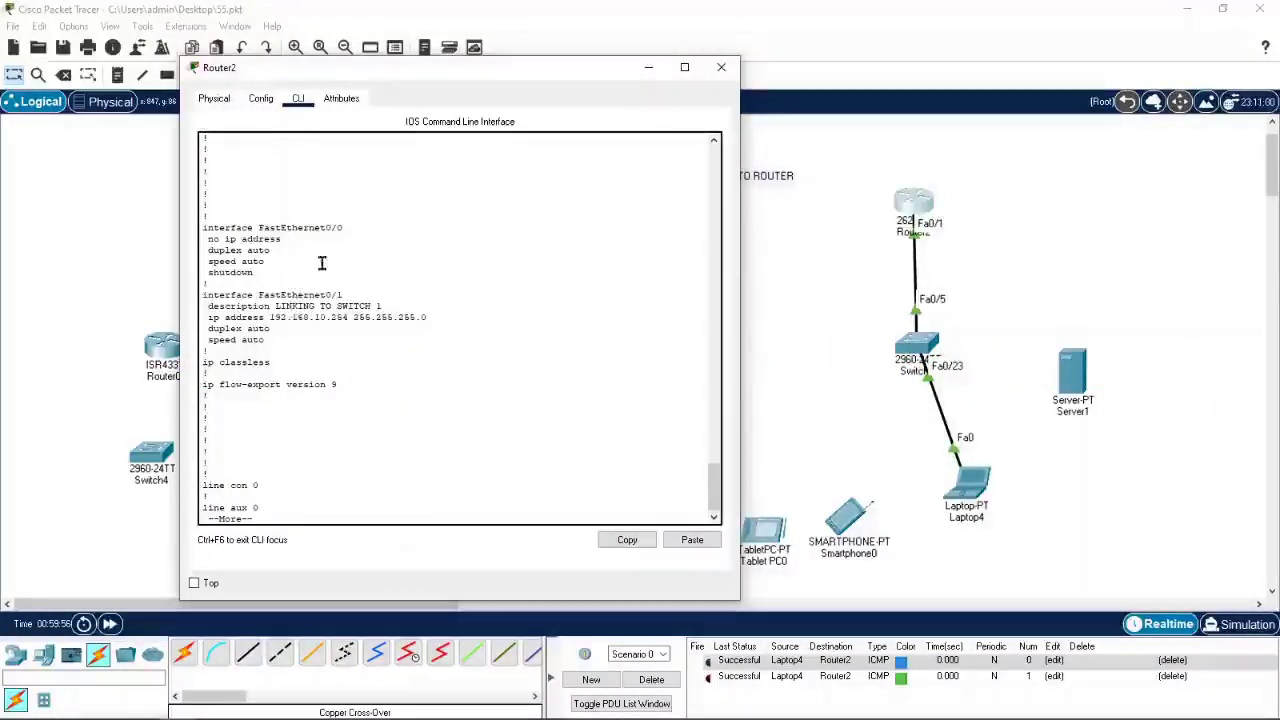
pyautogui.moveTo(283, 331); pyautogui.dragTo(203, 290)
pyautogui.click(301, 333)
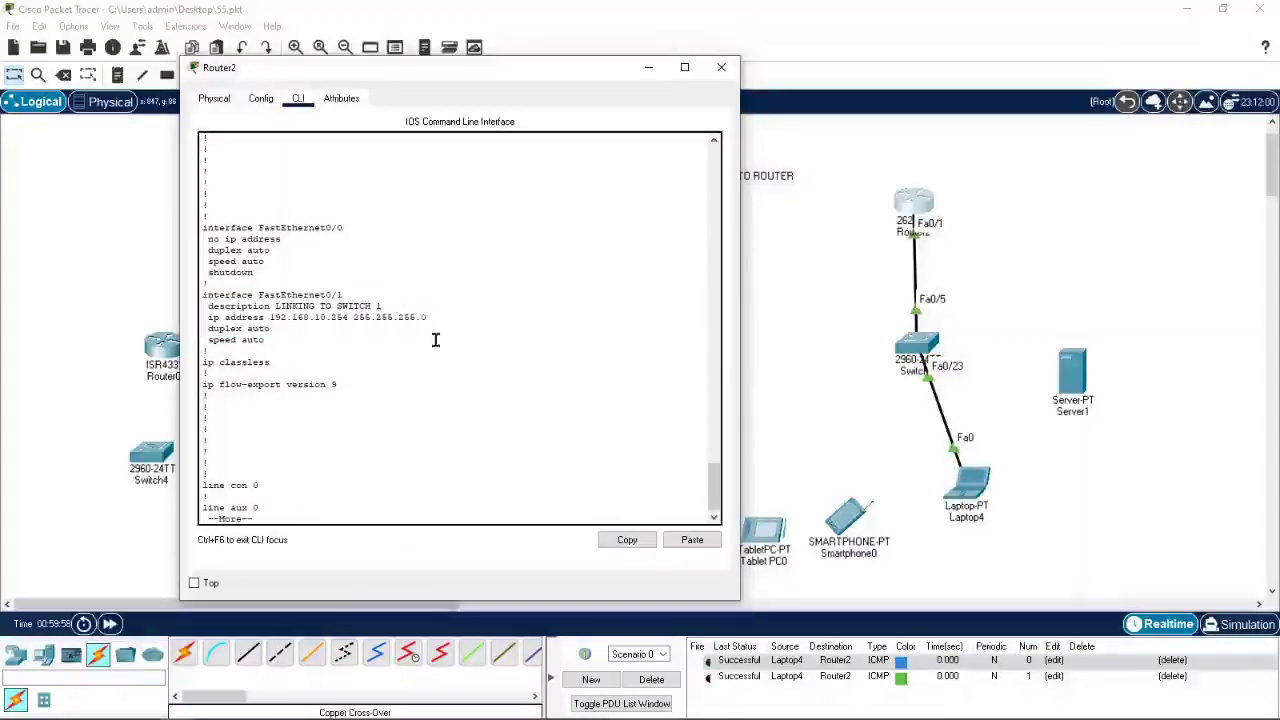
pyautogui.press('space')
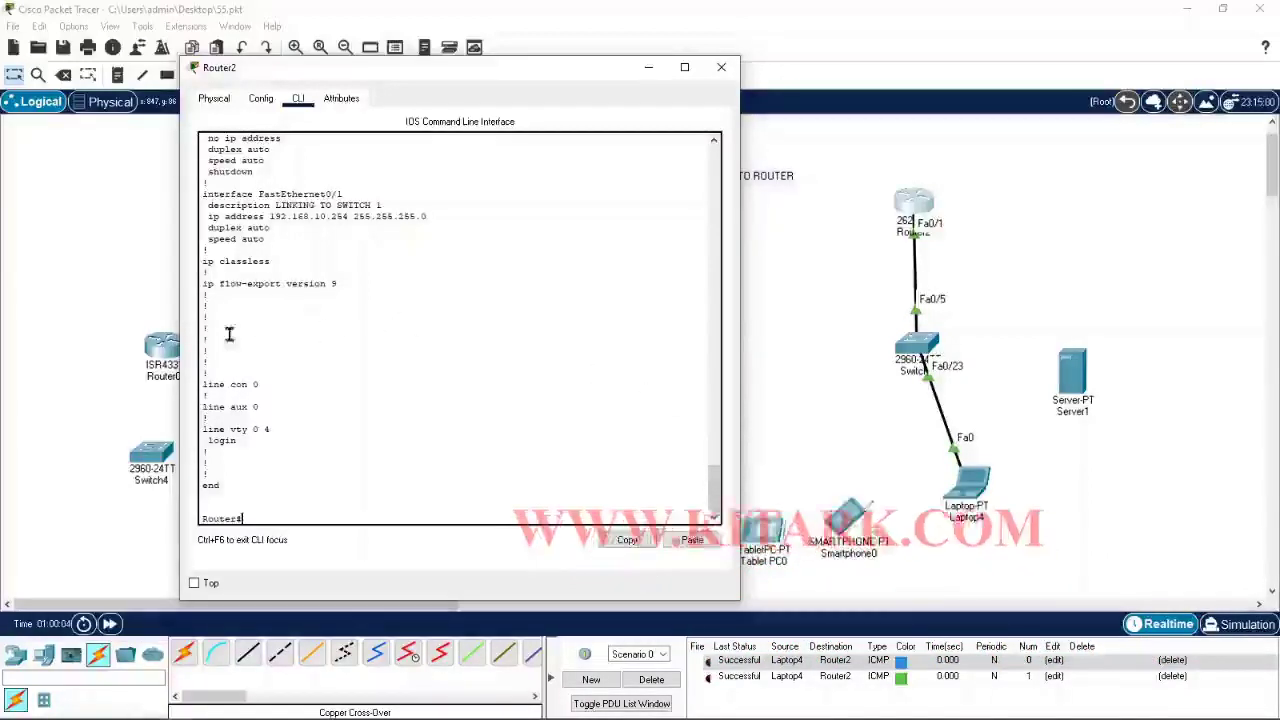
# Step: Scroll back to the encrypted enable secret 5 line beside 'no service password-encryption'
pyautogui.scroll(10, 385, 327)
pyautogui.scroll(2, 393, 333)
pyautogui.scroll(-3, 363, 317)
pyautogui.scroll(6, 366, 289)
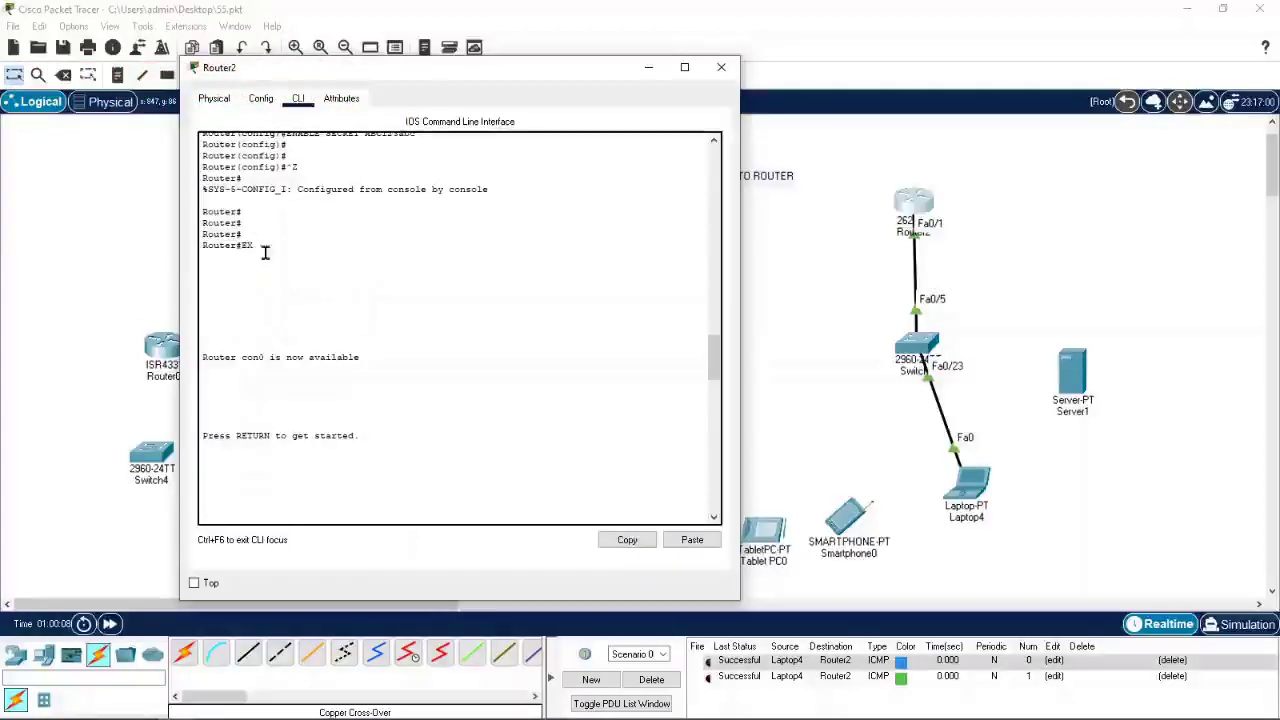
pyautogui.scroll(-12, 290, 259)
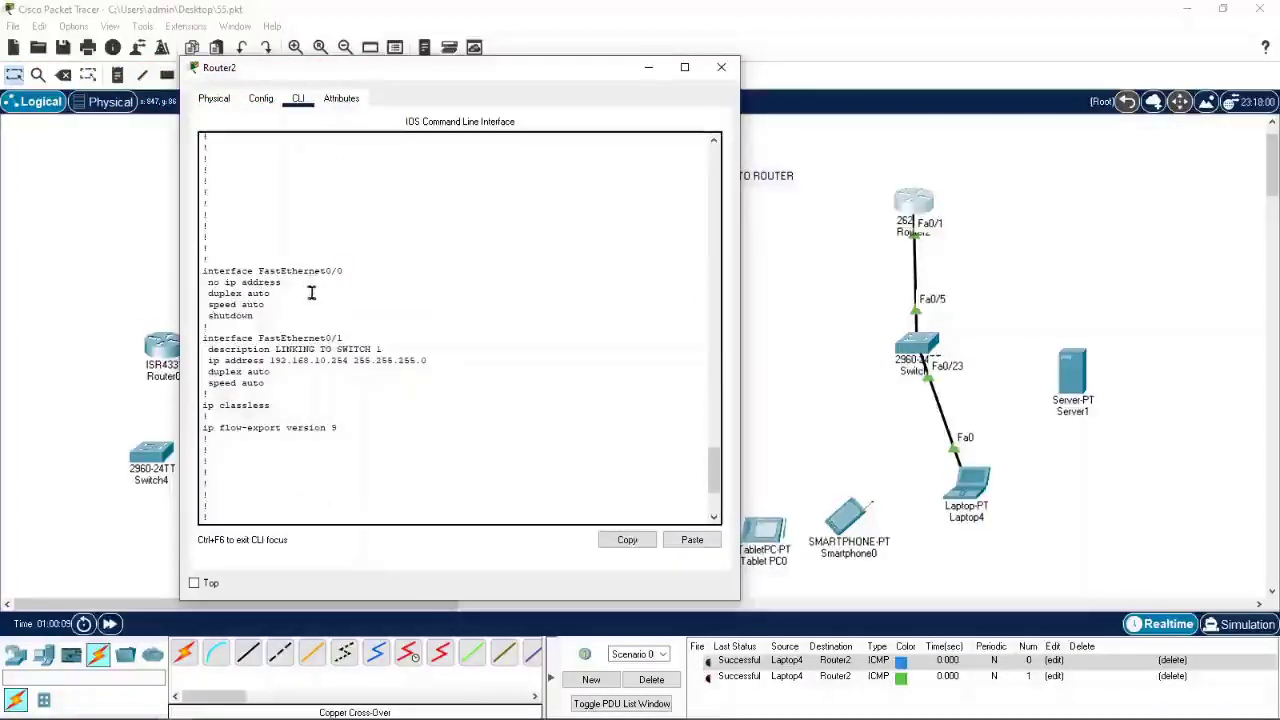
pyautogui.scroll(-3, 297, 465)
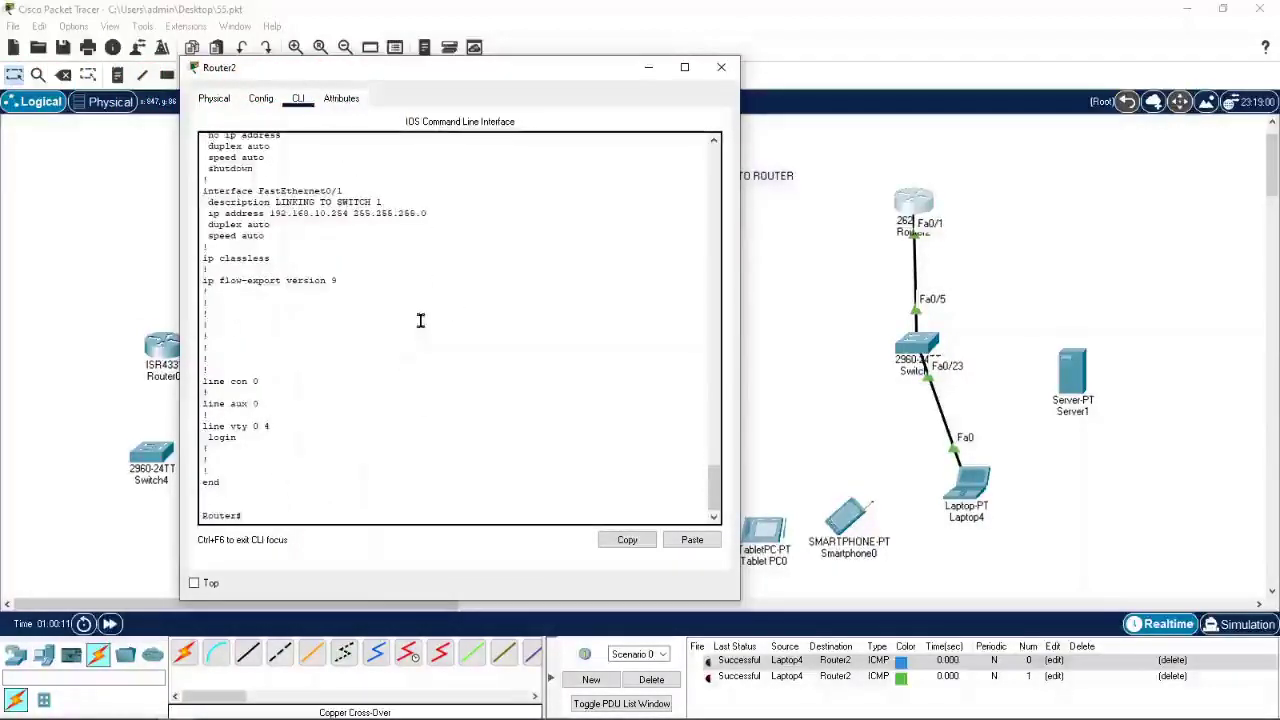
pyautogui.scroll(8, 400, 322)
pyautogui.scroll(3, 398, 322)
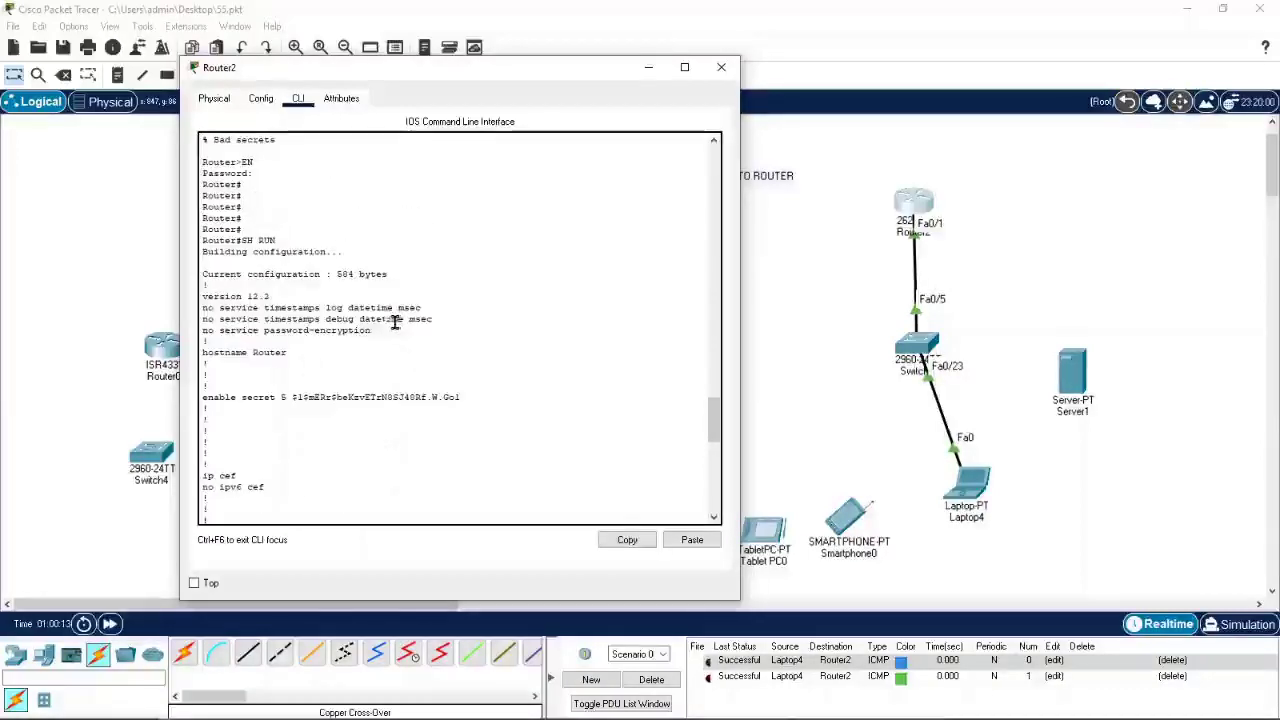
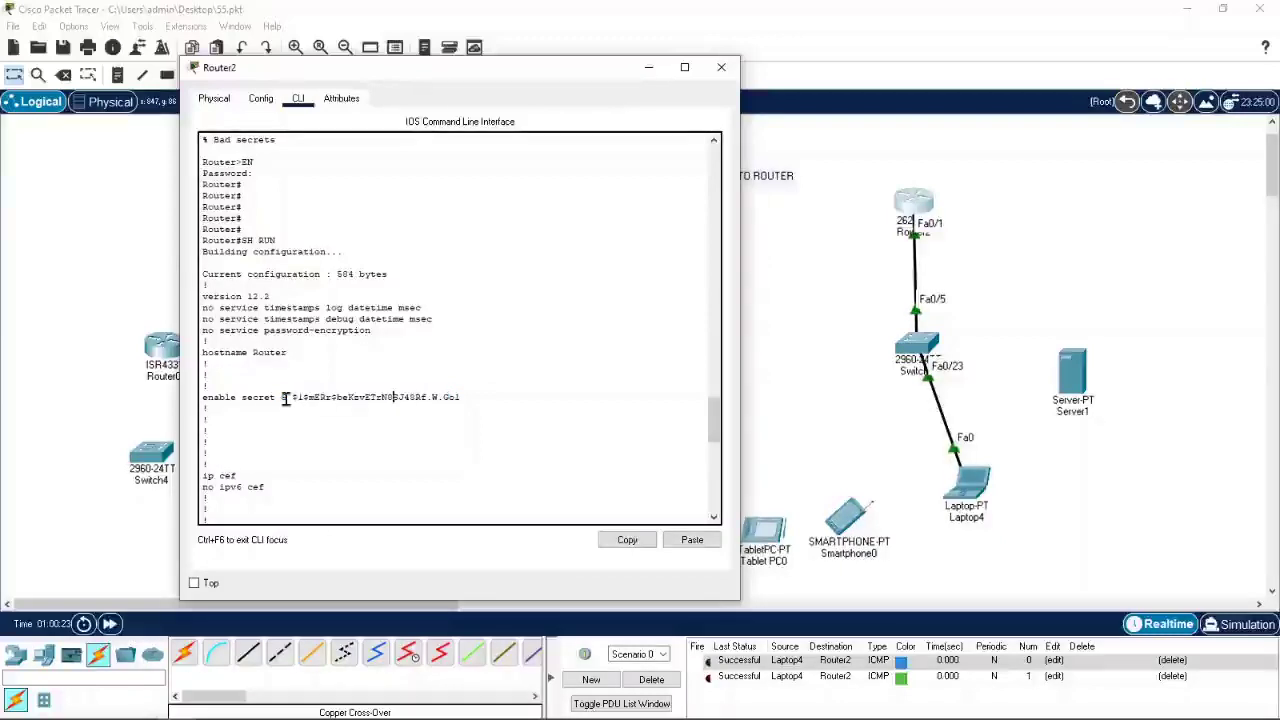
# Step: Scroll Router2's show run output to the vty login lines, highlight them, and move the CLI window off the topology
pyautogui.scroll(-3, 380, 344)
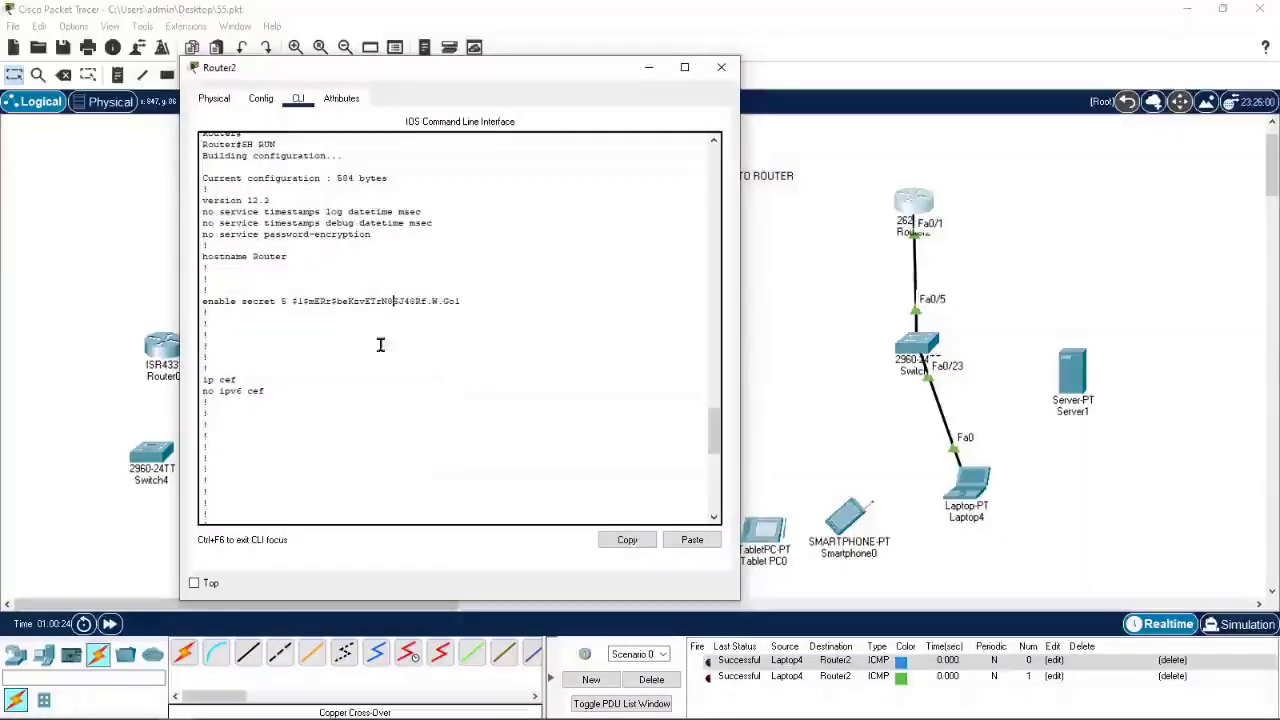
pyautogui.scroll(-10, 337, 390)
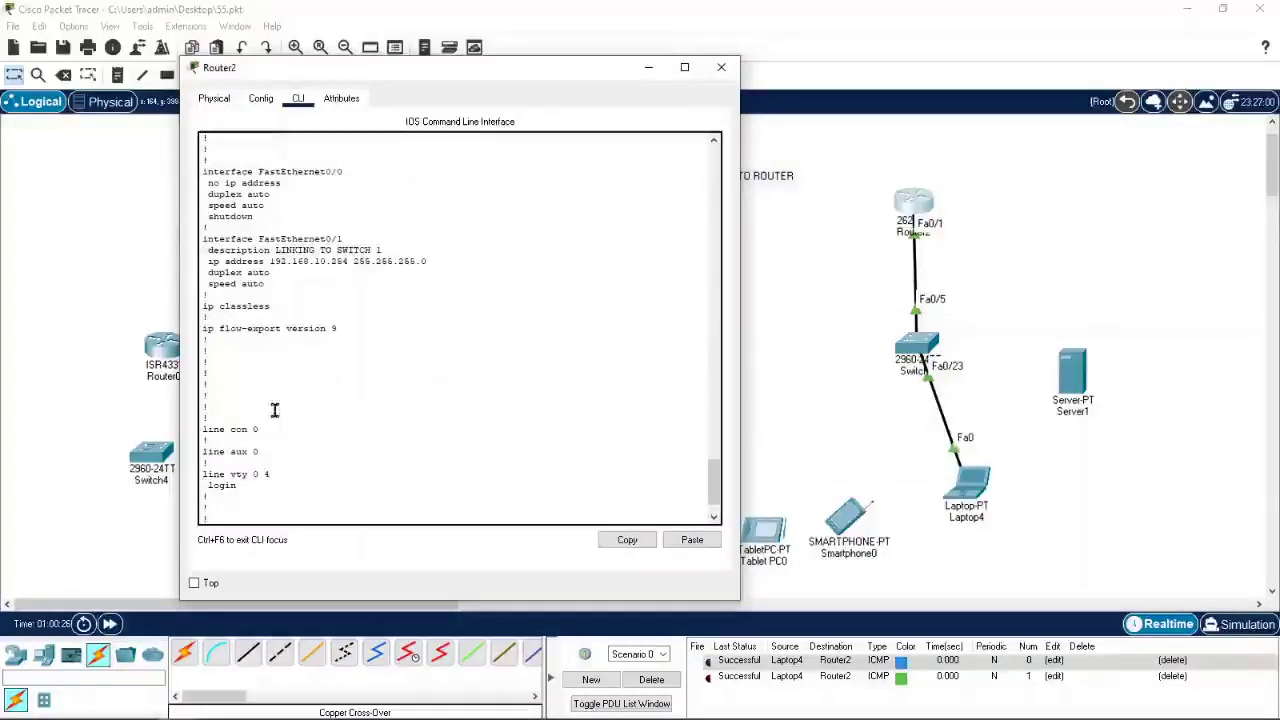
pyautogui.scroll(-2, 280, 406)
pyautogui.moveTo(273, 412); pyautogui.dragTo(209, 425)
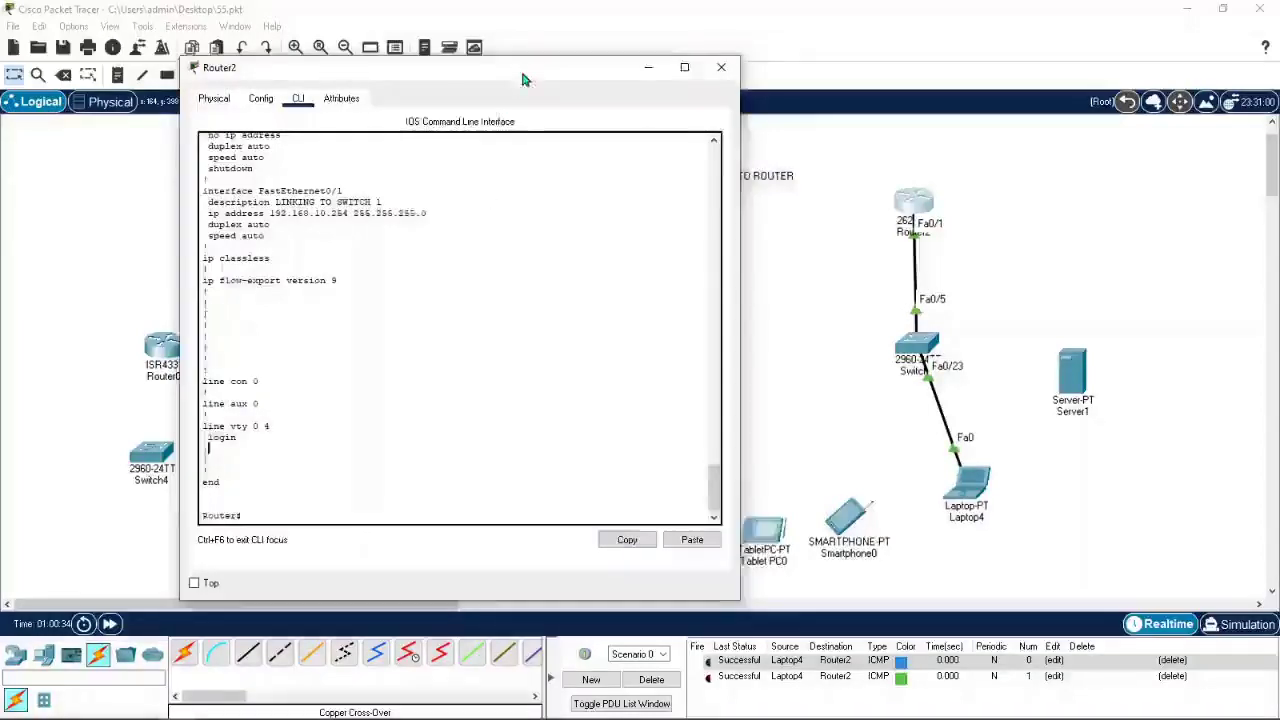
pyautogui.moveTo(520, 67); pyautogui.dragTo(810, 63)
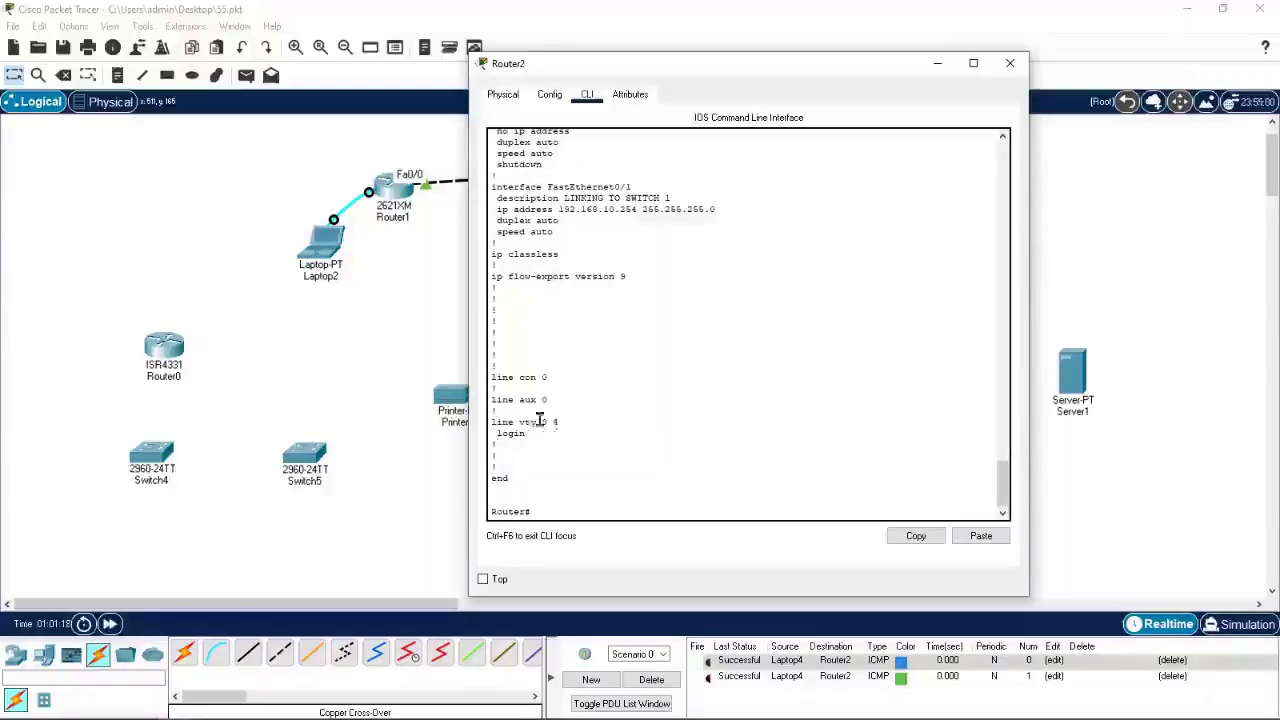
pyautogui.moveTo(563, 422); pyautogui.dragTo(491, 422)
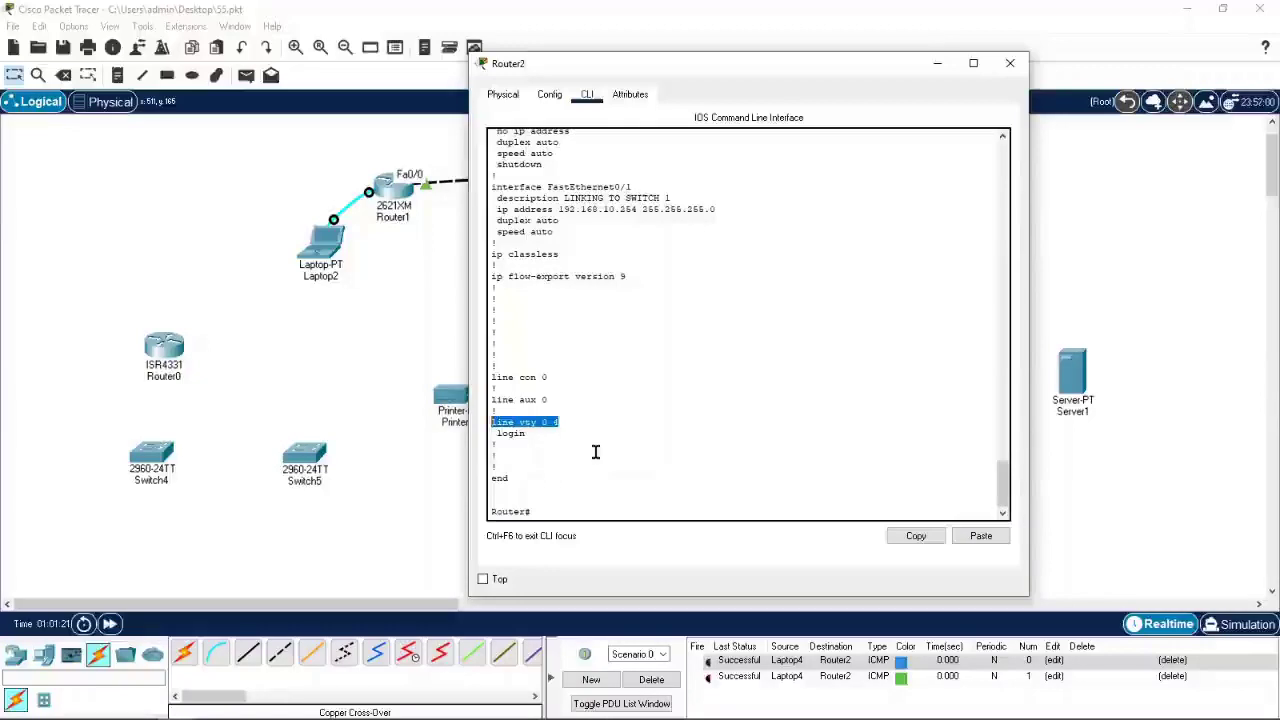
pyautogui.moveTo(546, 366); pyautogui.dragTo(554, 435)
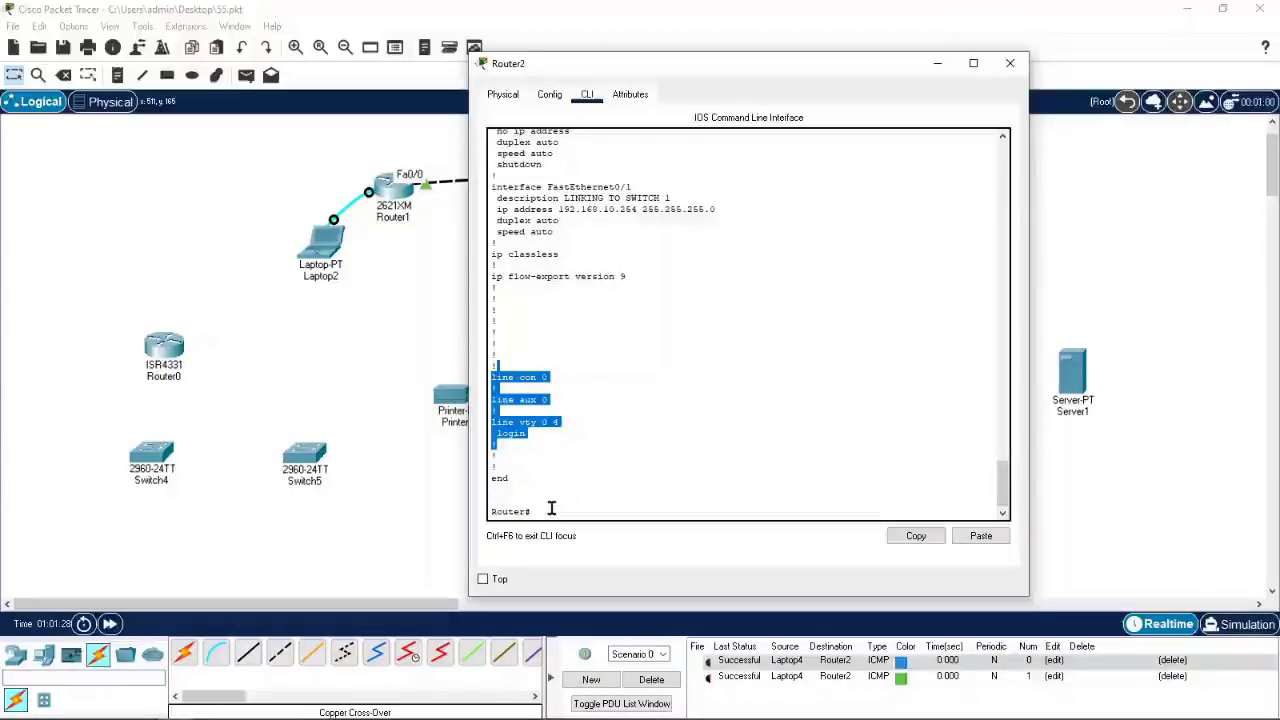
pyautogui.click(600, 499)
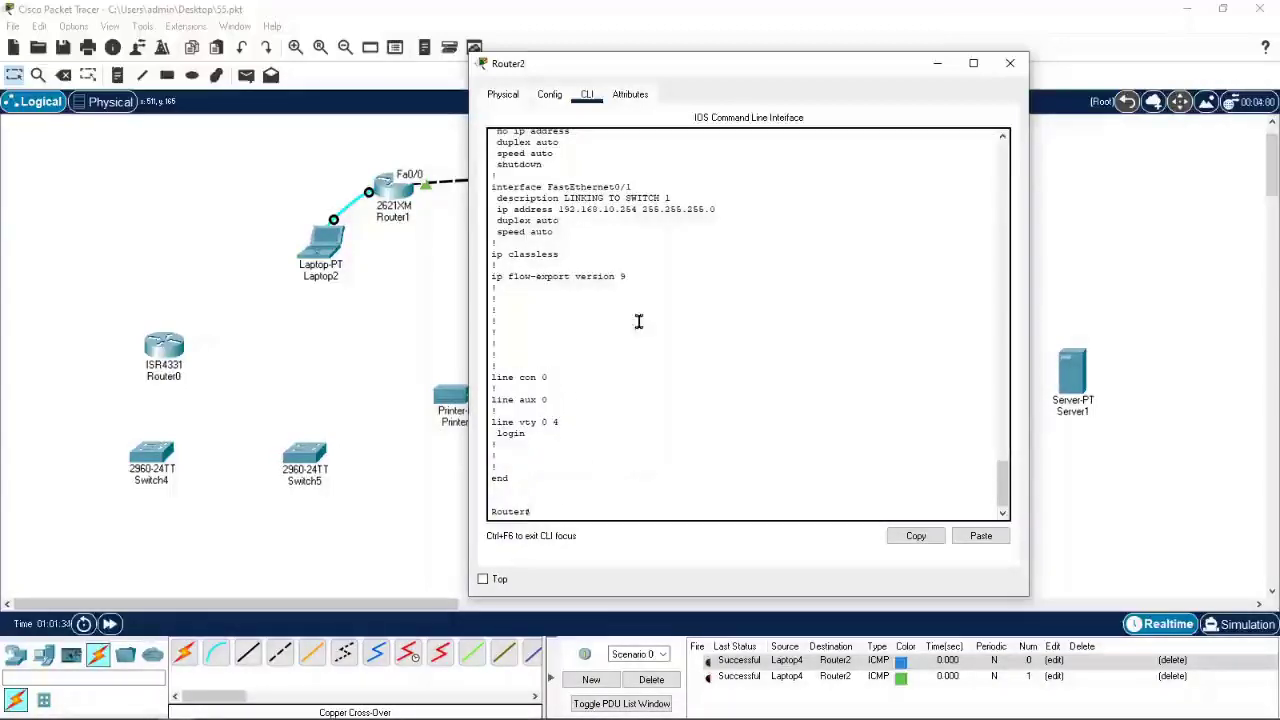
# Step: Recheck Router2's CLI output, then shift the window right so PC3 and Printer0 are visible
pyautogui.scroll(7, 625, 312)
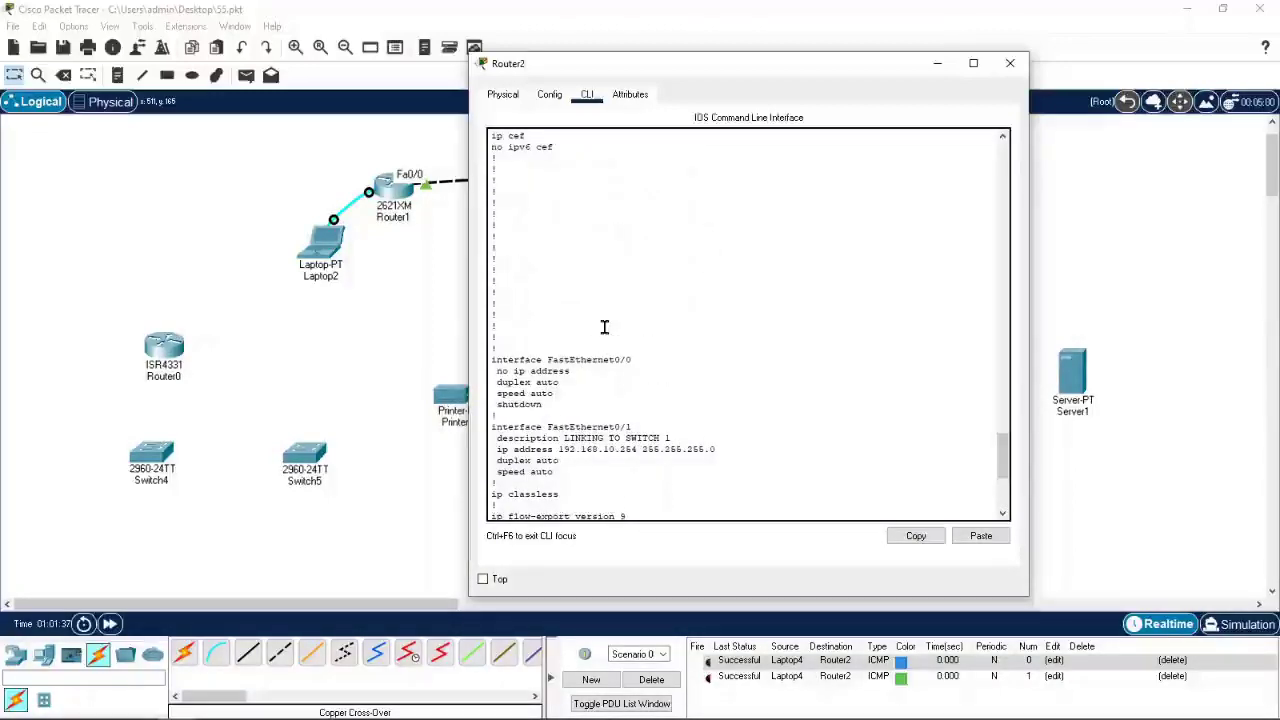
pyautogui.scroll(-4, 645, 345)
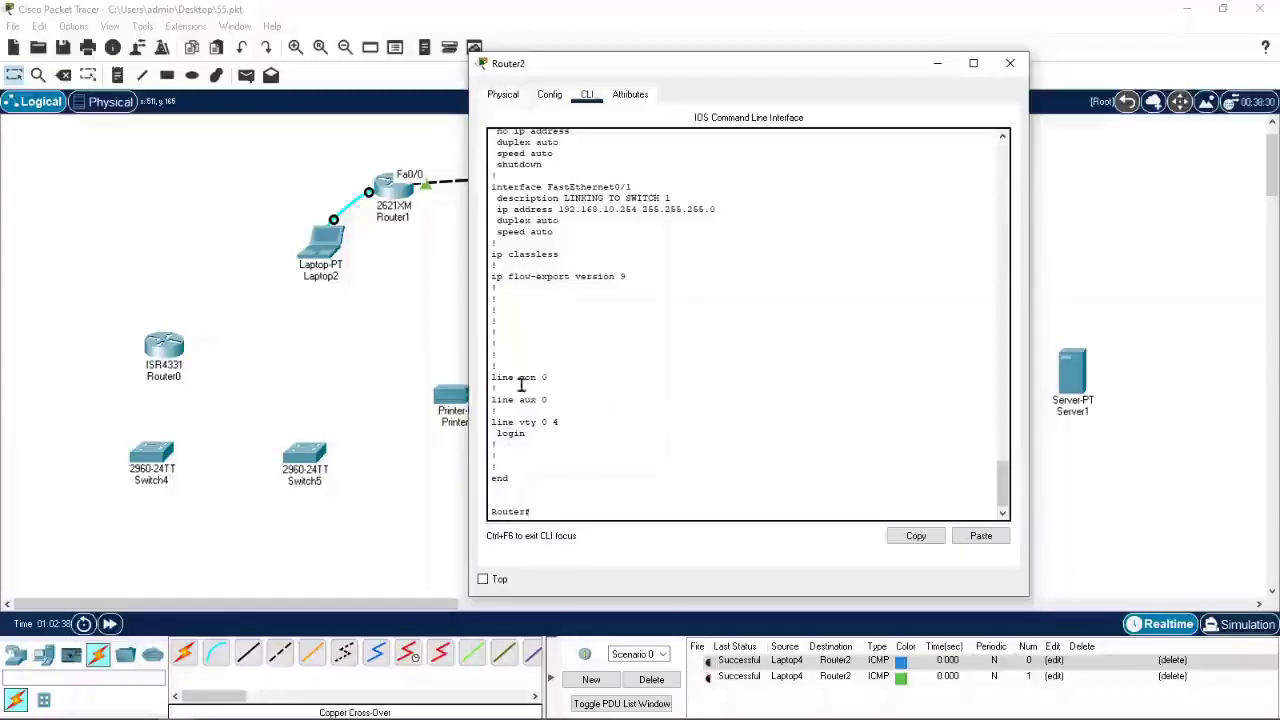
pyautogui.moveTo(789, 63); pyautogui.dragTo(895, 57)
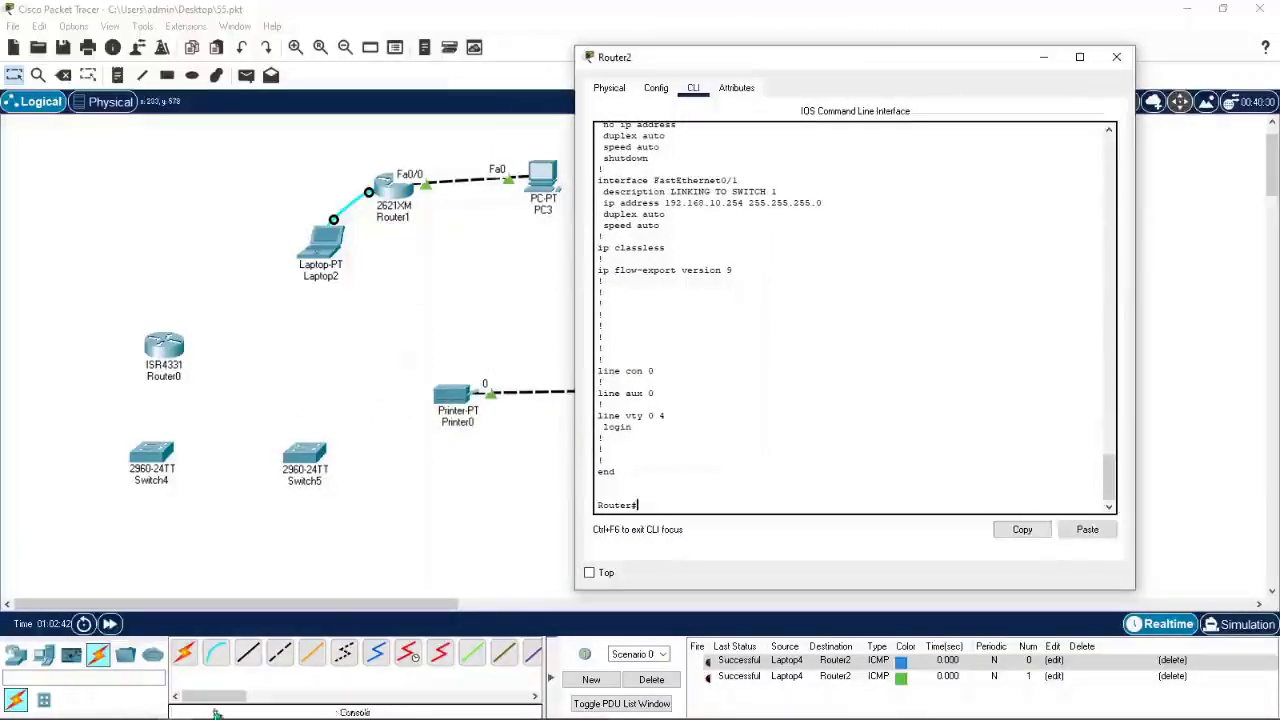
pyautogui.moveTo(198, 713)
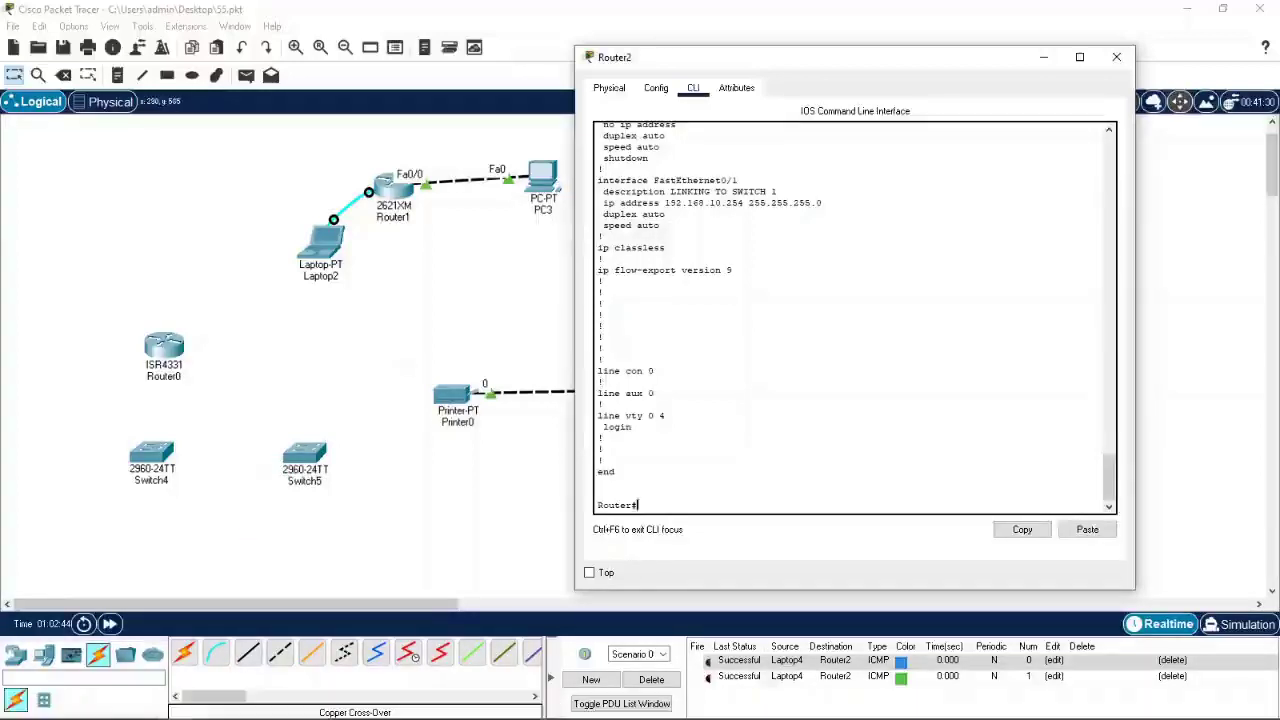